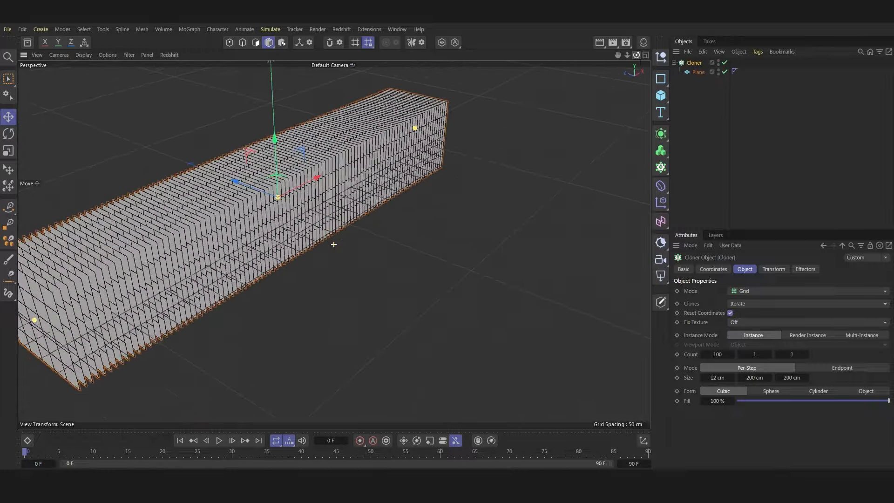
Step: Add a sphere primitive to the scene and set its radius to 50 cm
alt+middle_drag(334, 244, 356, 240)
alt+right_drag(334, 245, 326, 244)
scroll(334, 245, down, 3)
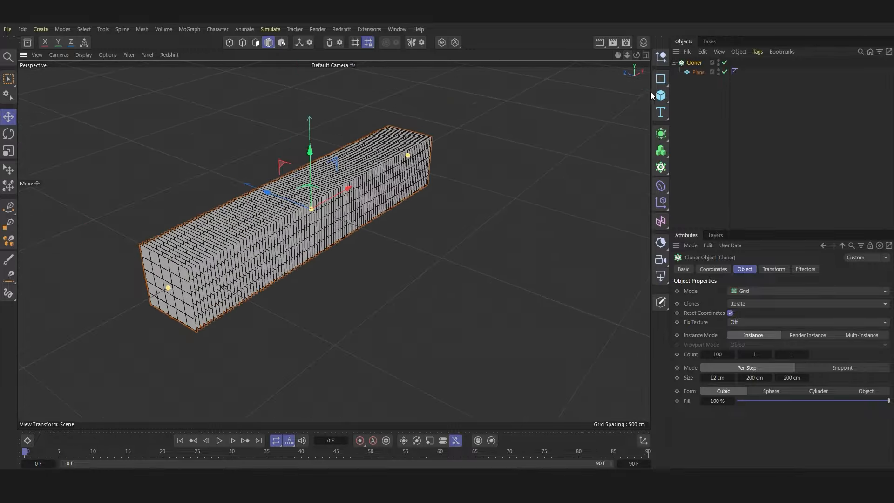
click(661, 95)
click(752, 147)
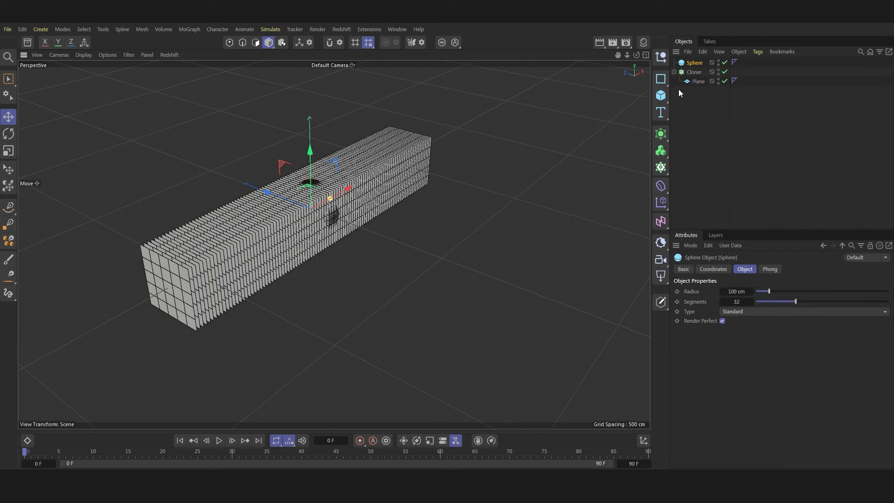
double_click(736, 291)
text(50)
key(Return)
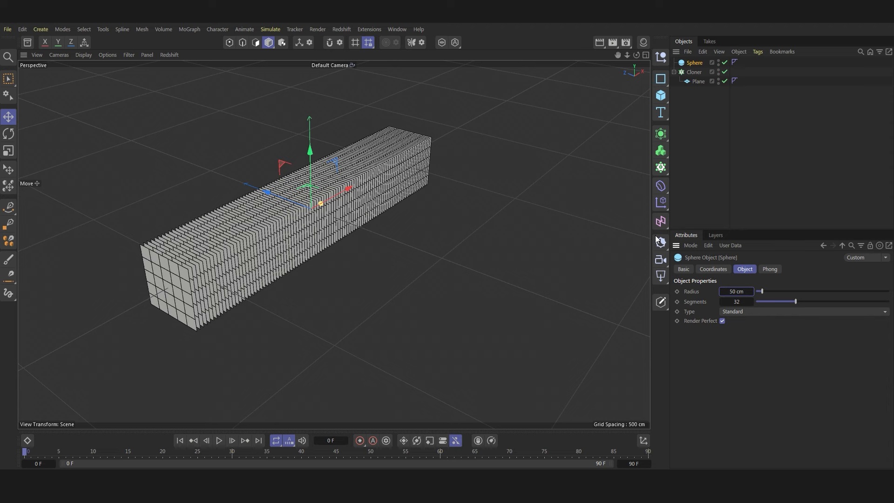
Step: Move the sphere out of the row of cloned planes and set its X position to 928 cm
drag(328, 205, 133, 315)
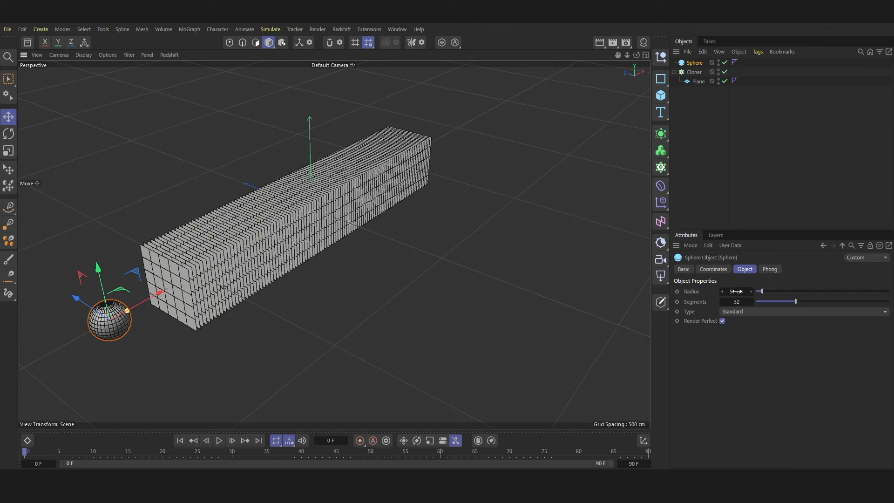
click(713, 270)
scroll(206, 264, down, 2)
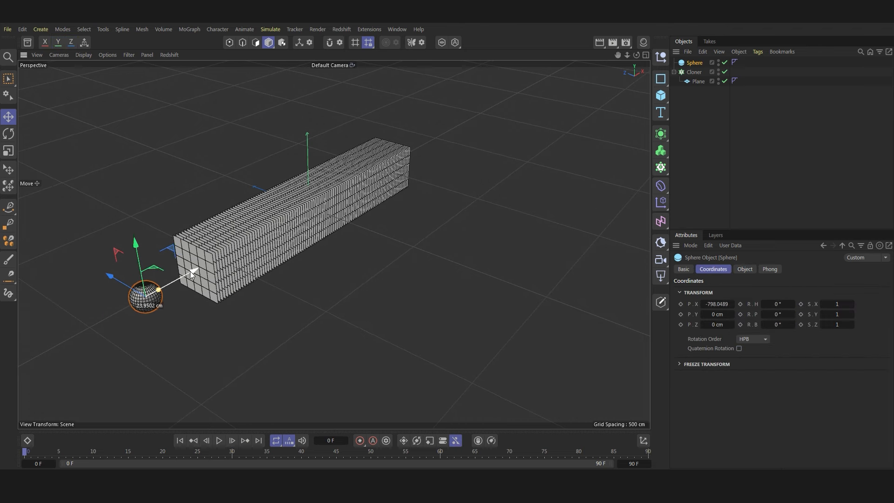
drag(190, 271, 164, 282)
click(720, 305)
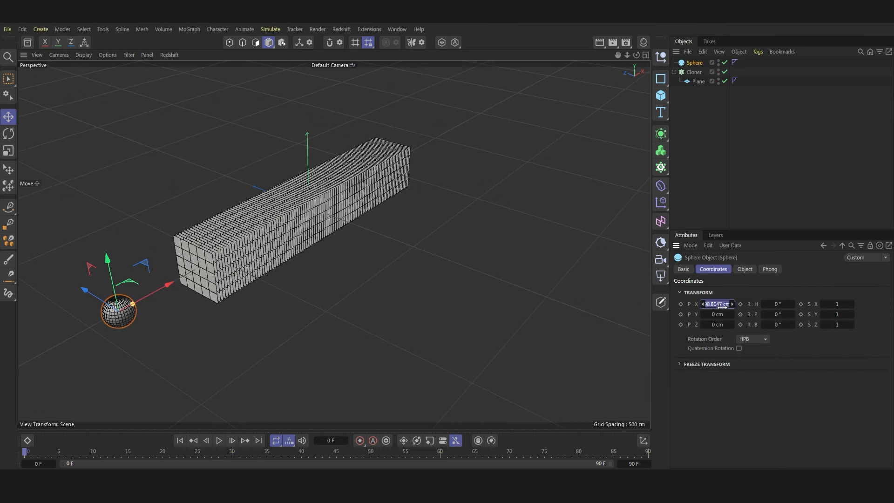
click(721, 305)
key(Return)
click(714, 304)
key(BackSpace)
text(928)
key(Return)
drag(636, 55, 598, 80)
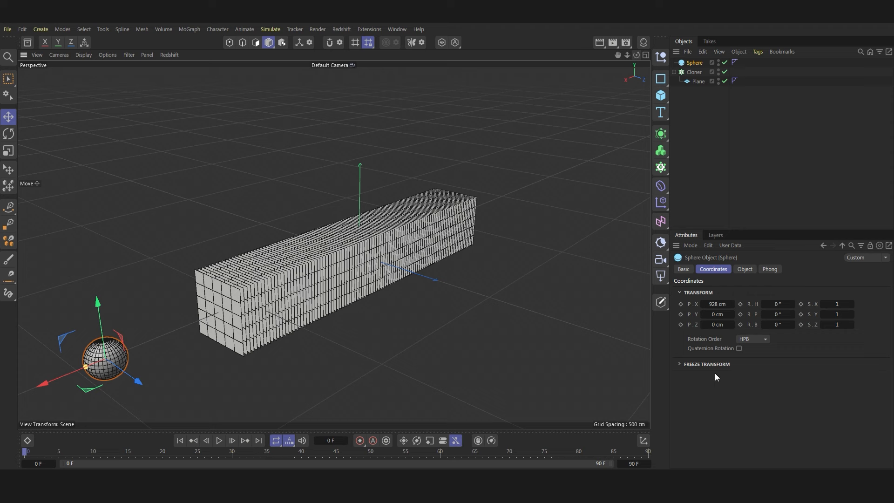
Step: Set the sphere's Y position to 89 cm and keyframe its X position at frame 0
click(717, 315)
text(89)
key(Return)
click(680, 304)
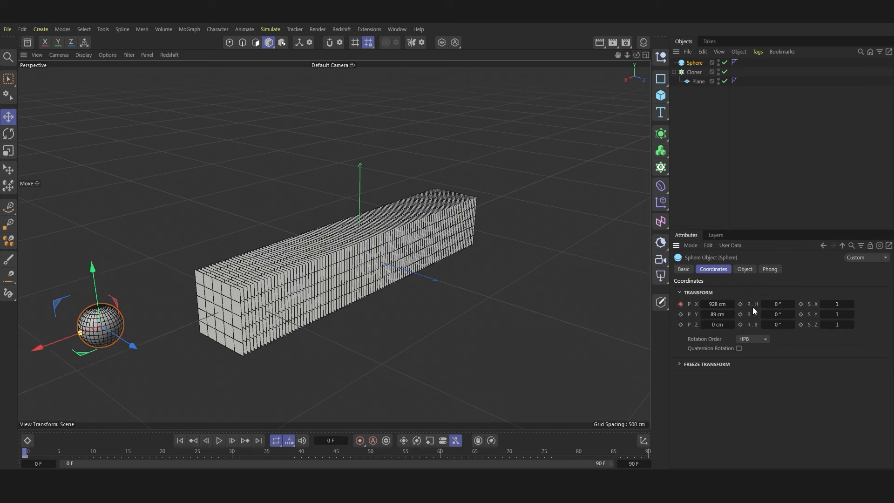
Step: Set the project frame rate to 25 FPS and extend the timeline to 150 frames
key(ctrl+d)
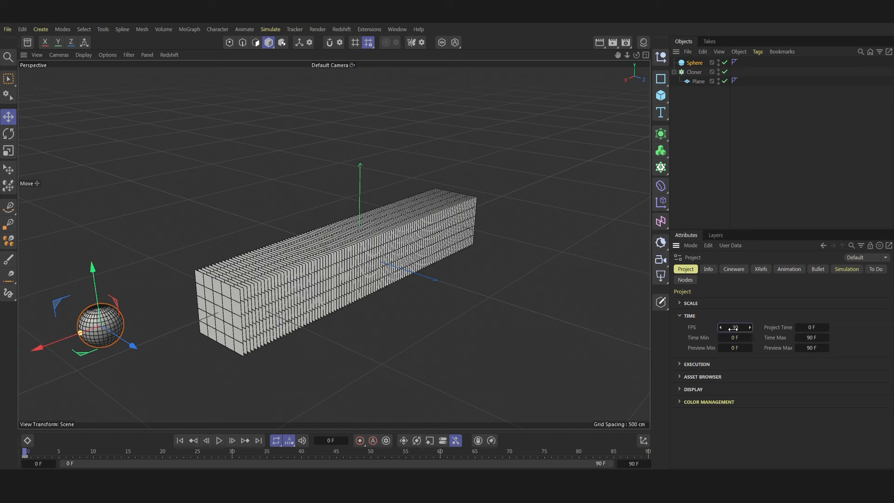
click(733, 328)
text(25)
key(Return)
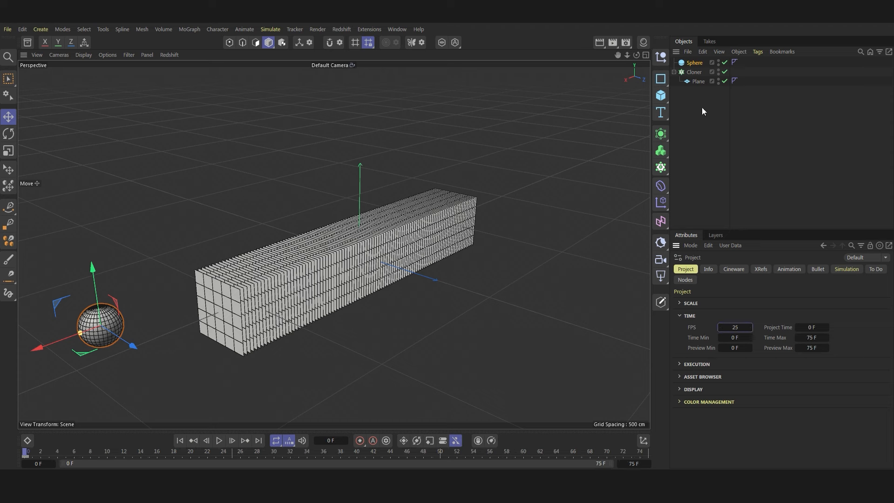
click(696, 62)
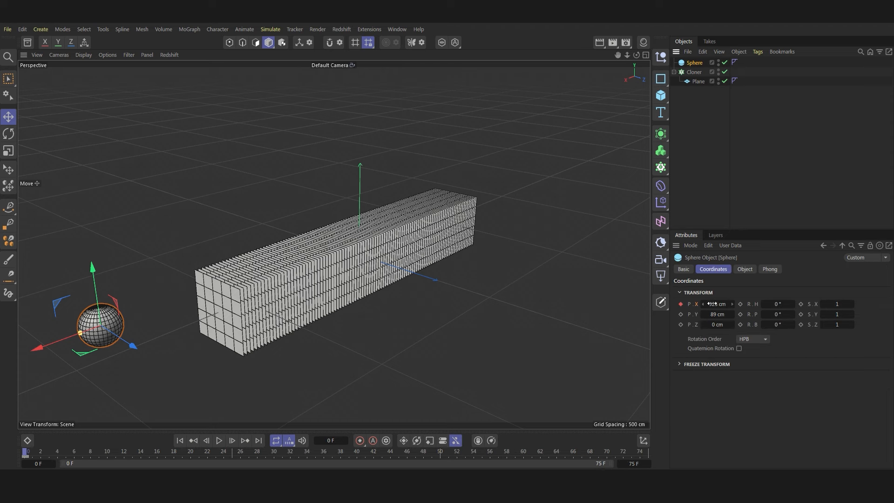
click(620, 465)
text(150)
key(Return)
Step: Keyframe the sphere's X position at -1000 cm on frame 100 and play the animation from the start
click(440, 453)
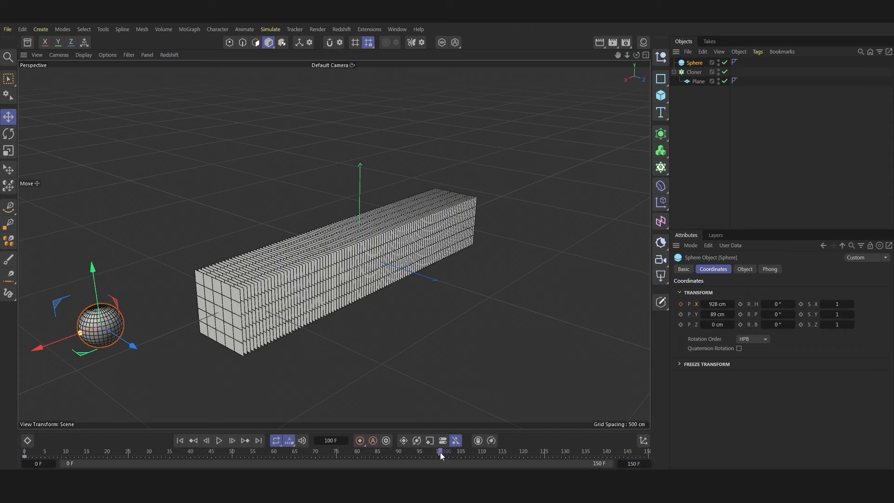
click(713, 306)
text(*)
key(BackSpace)
key(BackSpace)
key(BackSpace)
key(BackSpace)
text(1000)
key(Return)
click(681, 304)
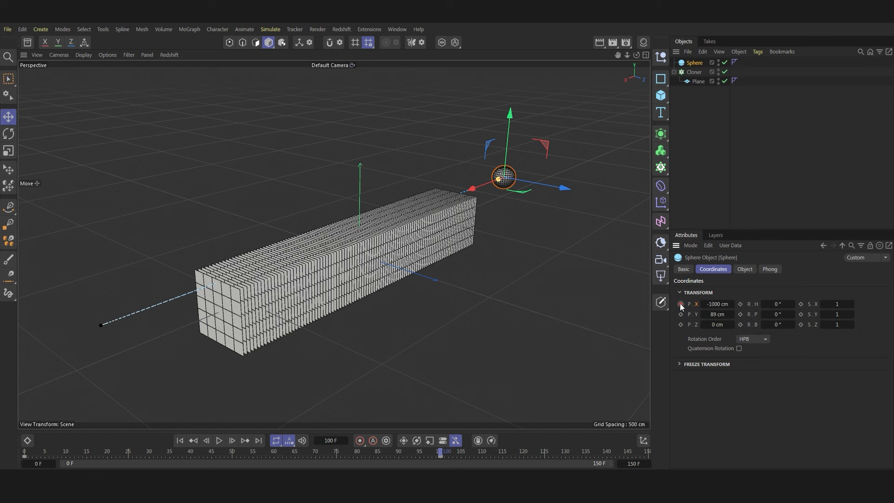
click(194, 440)
click(218, 440)
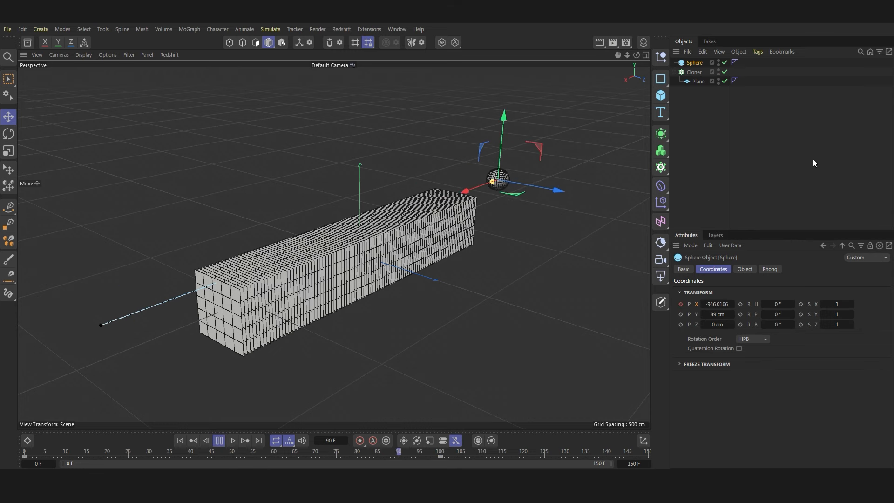
Step: Add a Collider simulation tag to the sphere, then stop playback and return to frame 0
click(745, 269)
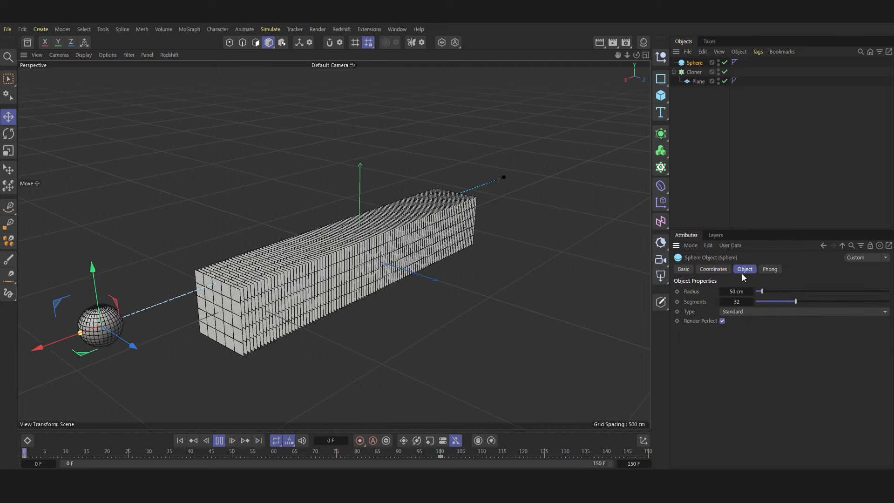
right_click(701, 63)
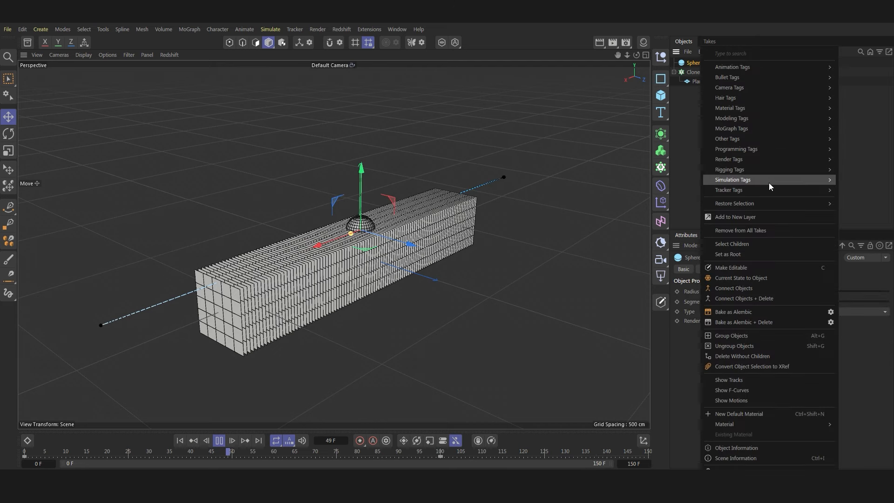
mouse_move(769, 183)
click(854, 300)
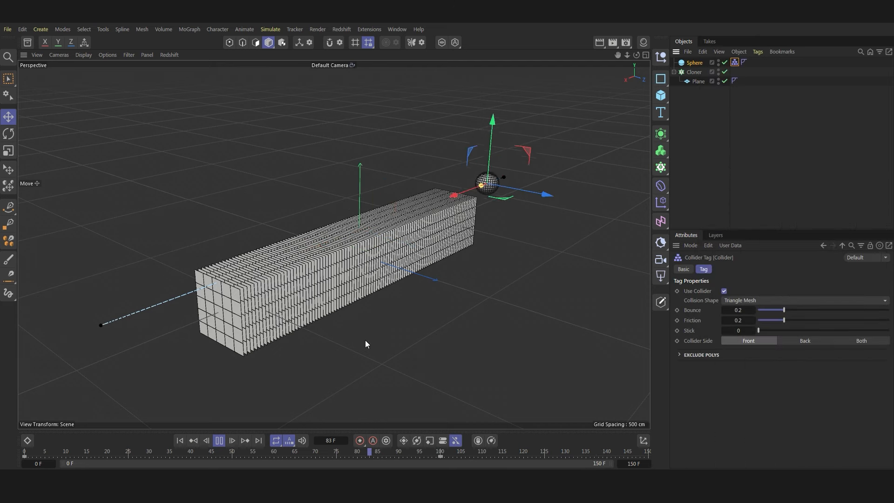
click(218, 440)
click(182, 440)
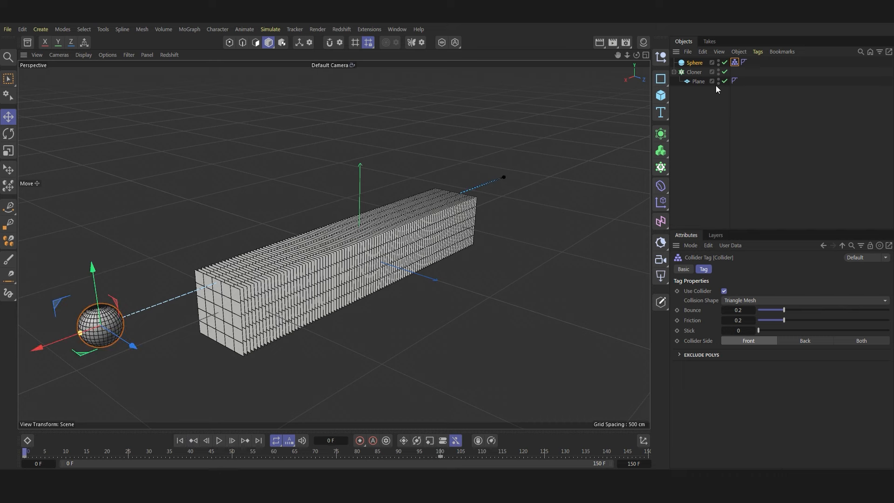
Step: Add a Cloth simulation tag to the Cloner
right_click(699, 70)
mouse_move(784, 175)
click(851, 198)
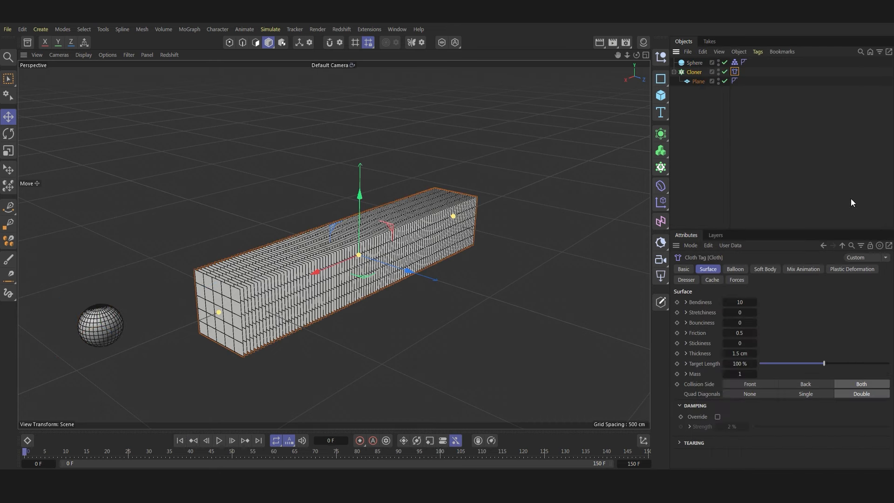
Step: Set the project's simulation substeps to 1 and iterations to 10, and play the simulation to about frame 116
click(709, 167)
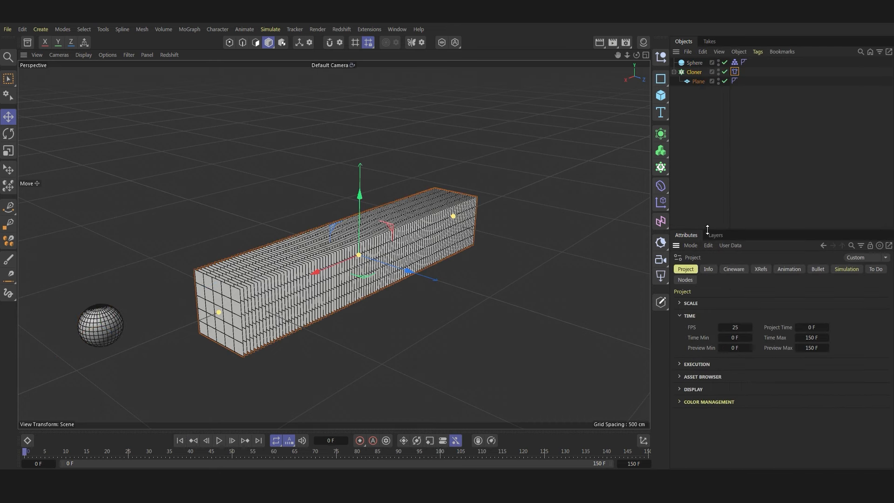
click(843, 269)
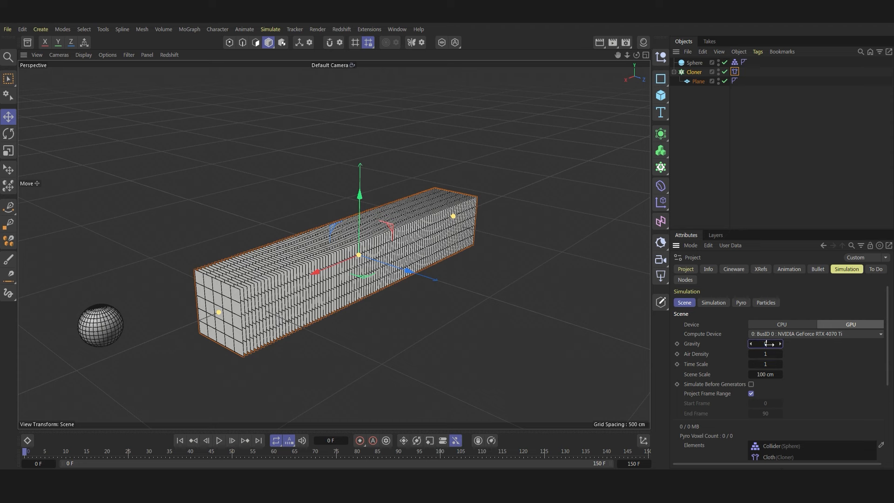
click(723, 305)
double_click(761, 326)
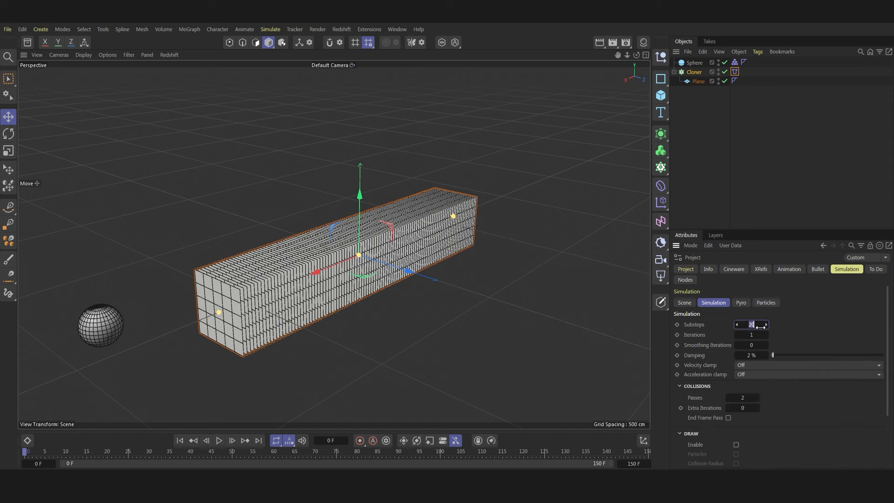
text(1)
click(758, 336)
click(796, 102)
click(221, 441)
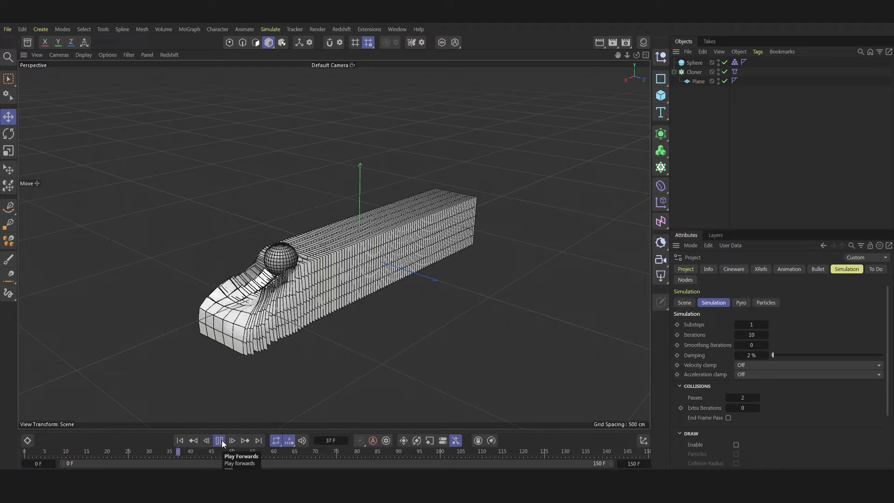
click(222, 442)
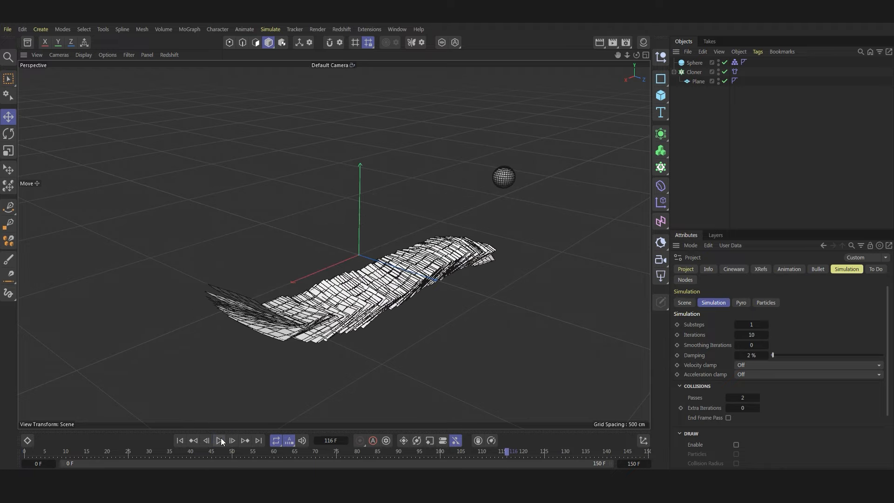
Step: Place the Cloner inside a new Subdivision Surface to smooth the cloth planes
click(697, 72)
alt+click(661, 135)
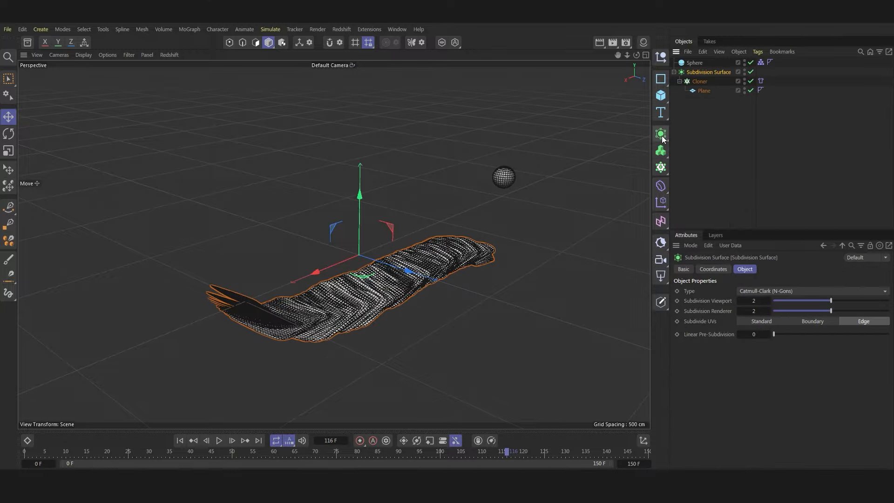
click(725, 143)
scroll(399, 293, up, 10)
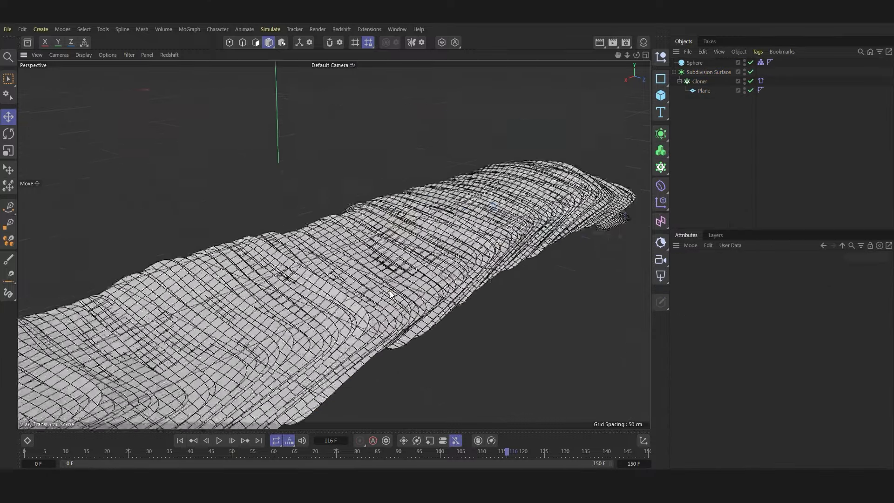
mouse_move(635, 55)
mouse_down()
mouse_move(633, 14)
mouse_move(643, 55)
mouse_move(635, 55)
mouse_up()
Step: Switch the viewport to smooth shading without wireframe lines and examine the smoothed cloth layers up close
click(128, 55)
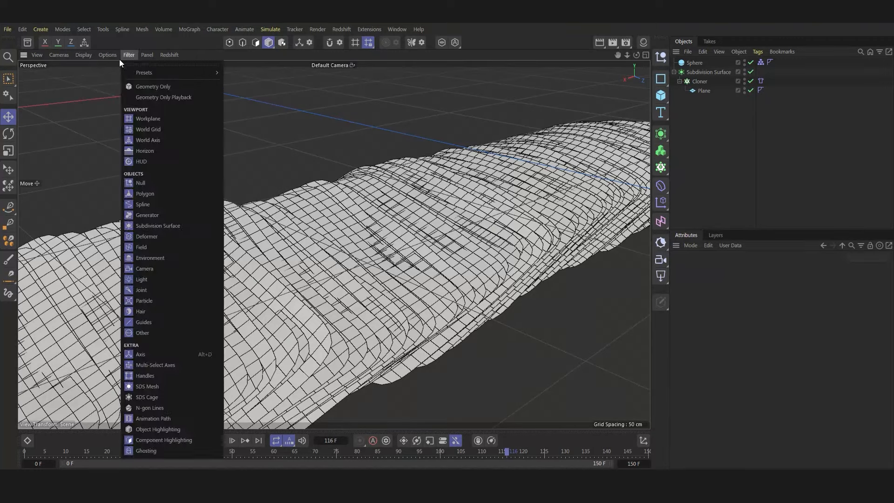
click(99, 85)
scroll(365, 200, down, 7)
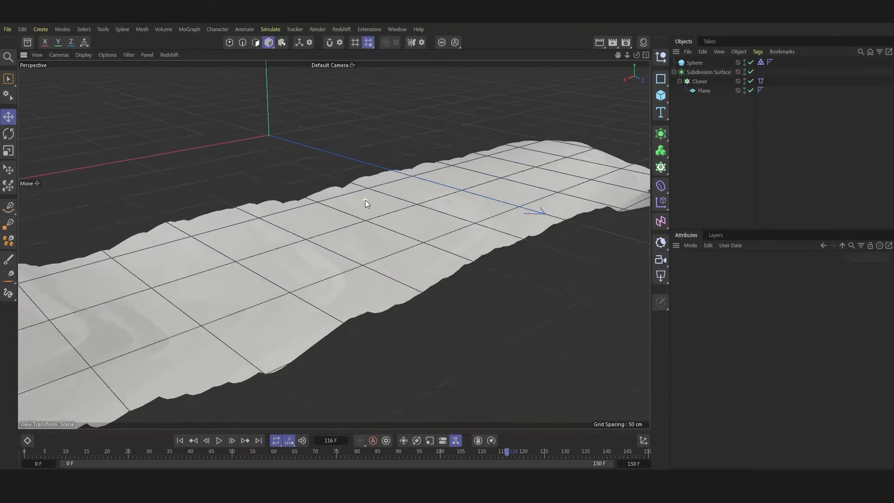
scroll(83, 244, up, 3)
scroll(307, 274, up, 2)
scroll(584, 135, up, 3)
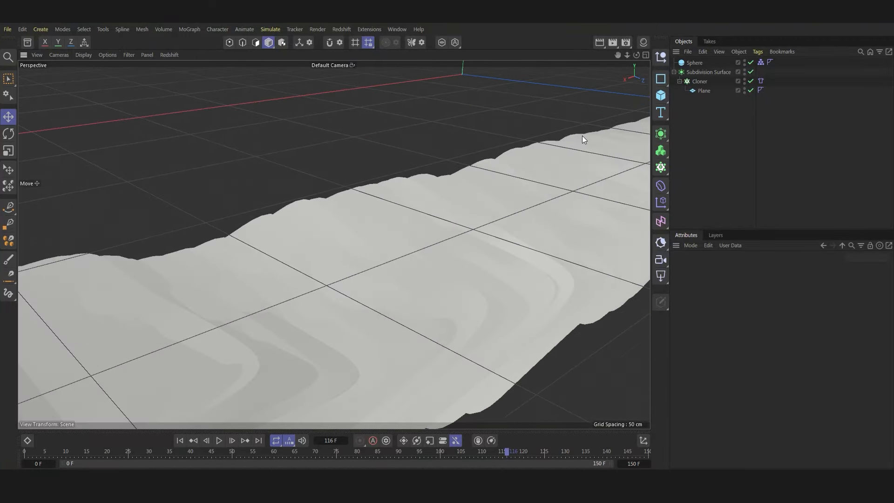
scroll(286, 351, down, 2)
scroll(285, 355, up, 4)
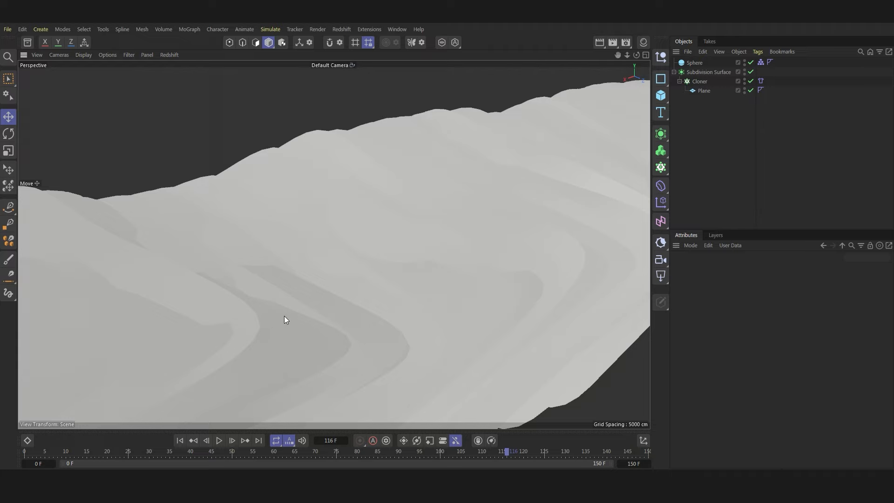
scroll(284, 315, down, 8)
Step: Set the Cloner's cloth thickness to 2 cm, mass to 10, collision side to Front and quad diagonals to None
click(761, 81)
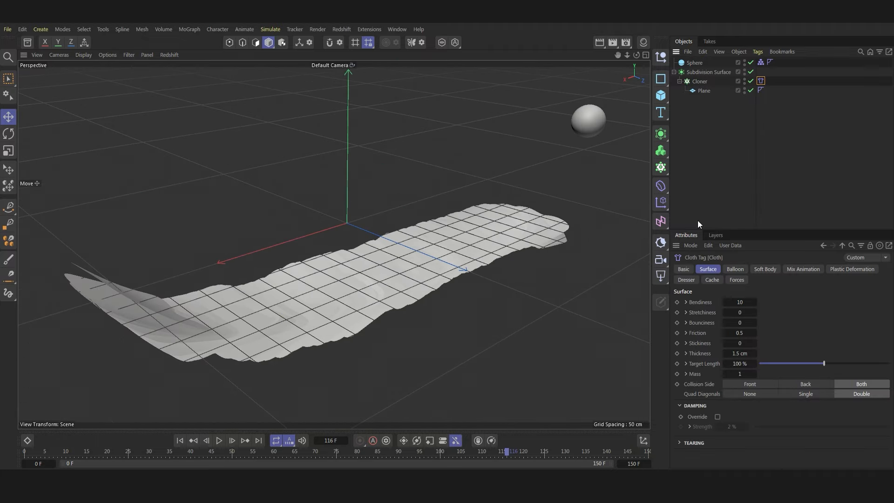
click(739, 353)
text(2)
click(739, 373)
text(10)
click(749, 384)
click(747, 394)
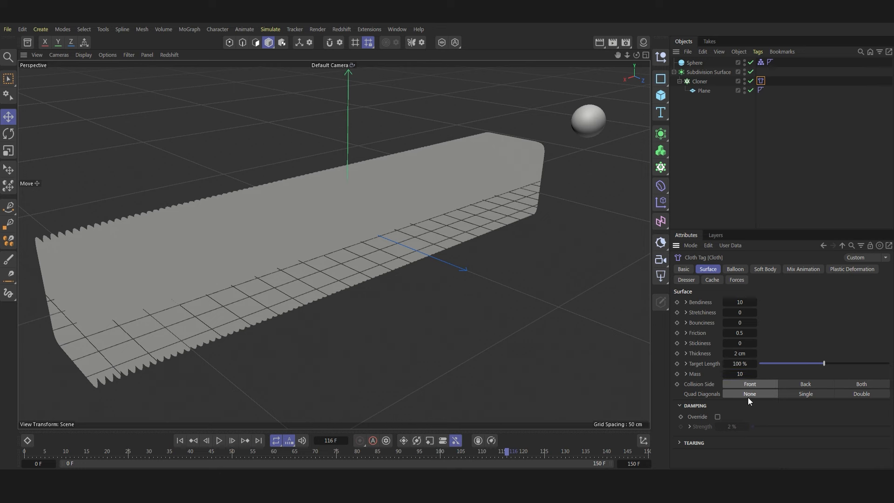
Step: Replay the cloth simulation from frame 0 to about frame 111 and inspect the folds of the collapsed planes
click(180, 441)
scroll(413, 274, down, 5)
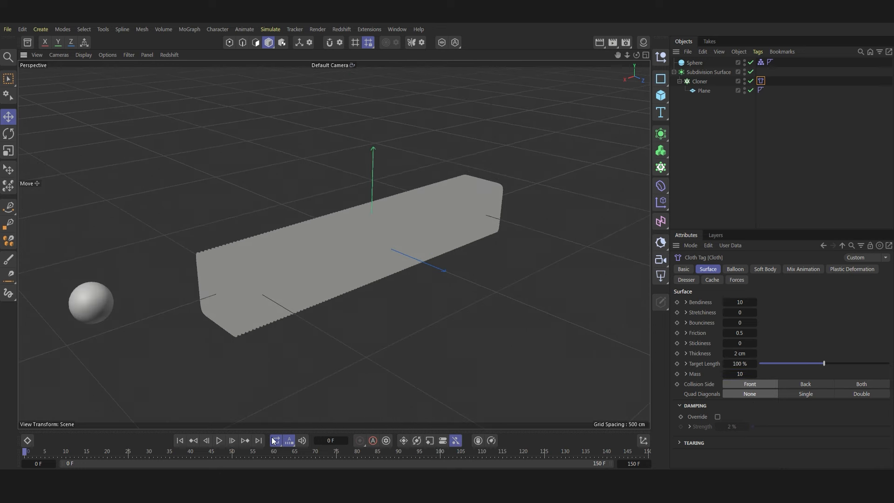
click(221, 442)
scroll(336, 259, up, 10)
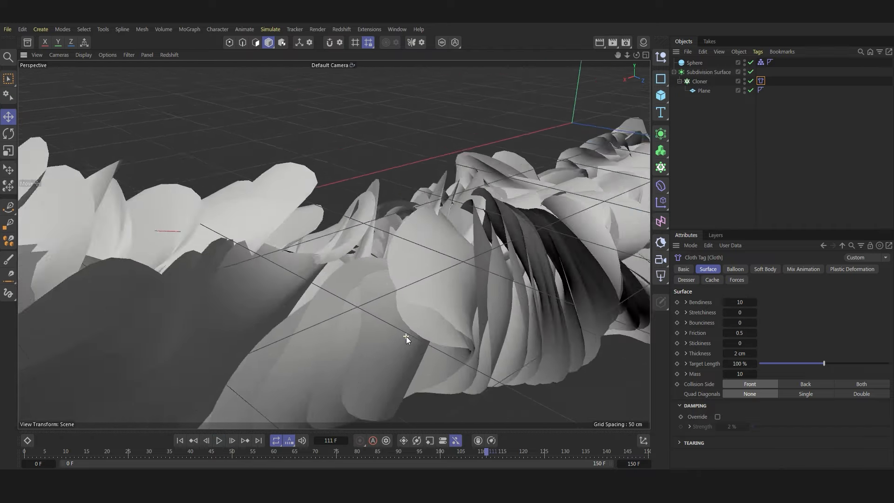
scroll(406, 336, down, 10)
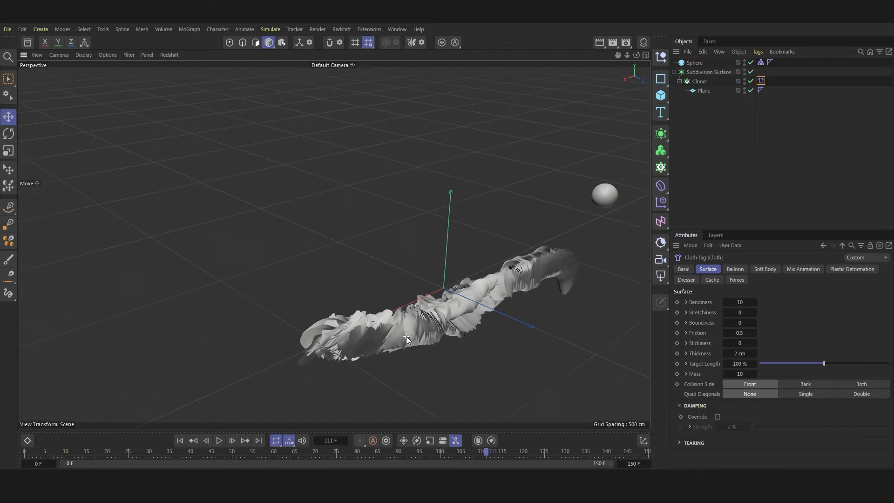
Step: Add a Vertex Map tag to the Cloner and drive it with a new Box Field
scroll(618, 355, up, 5)
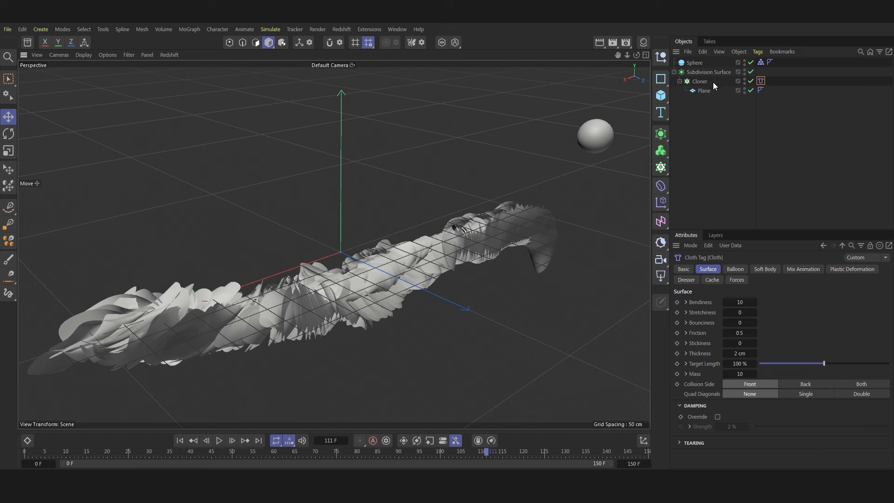
click(700, 81)
right_click(700, 81)
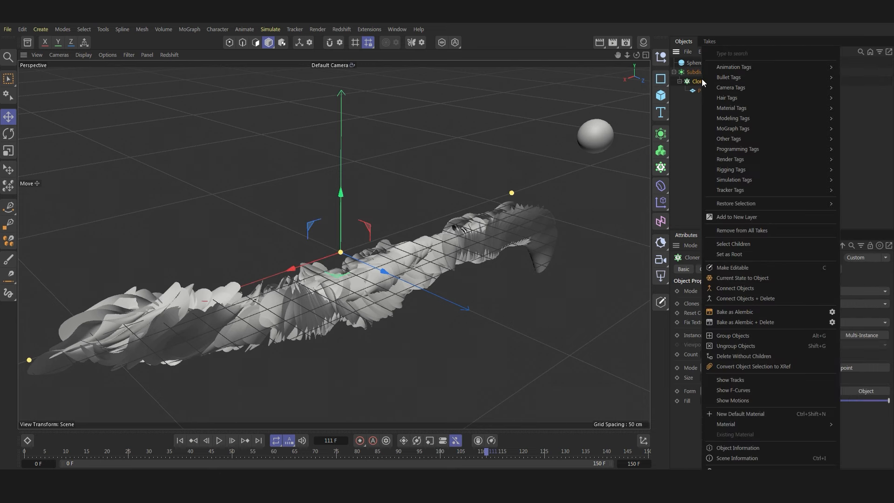
mouse_move(738, 131)
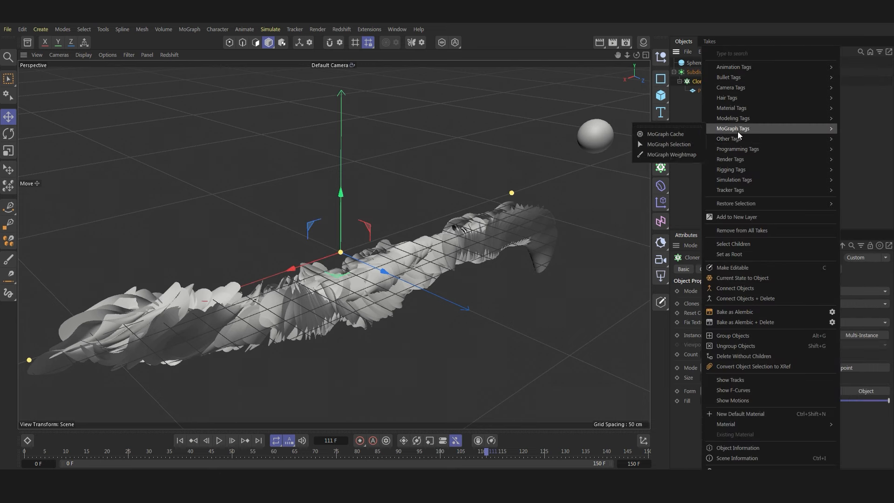
click(652, 232)
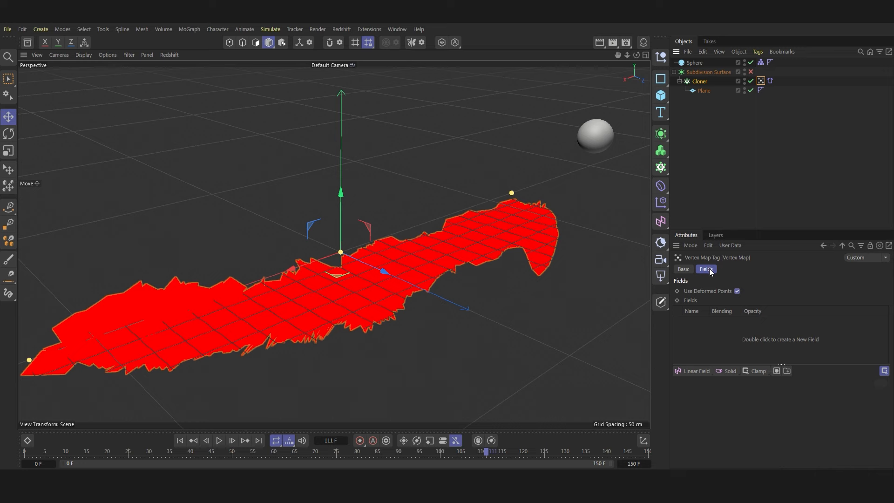
click(702, 371)
click(705, 382)
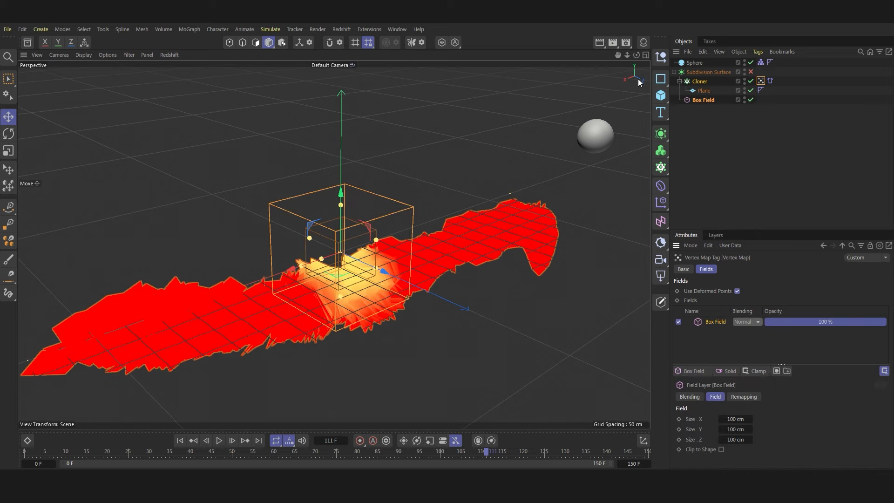
Step: Return the timeline to frame 0 and stretch the Box Field along the row of planes to an X size of about 788 cm
click(646, 55)
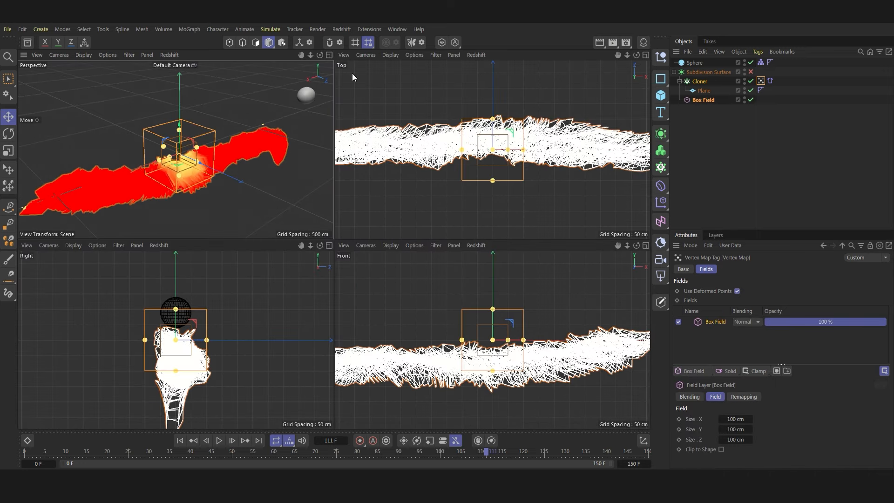
click(329, 56)
click(180, 442)
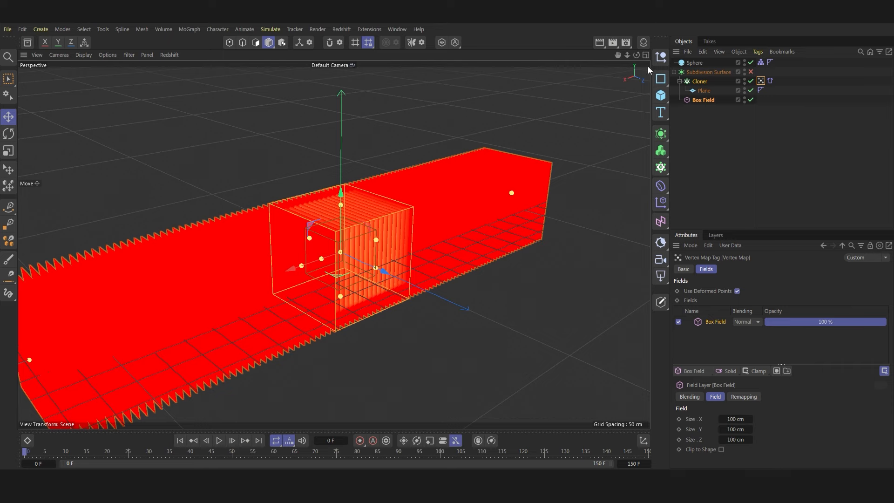
drag(637, 56, 465, 23)
alt+drag(336, 280, 142, 108)
scroll(405, 320, down, 2)
scroll(142, 107, down, 3)
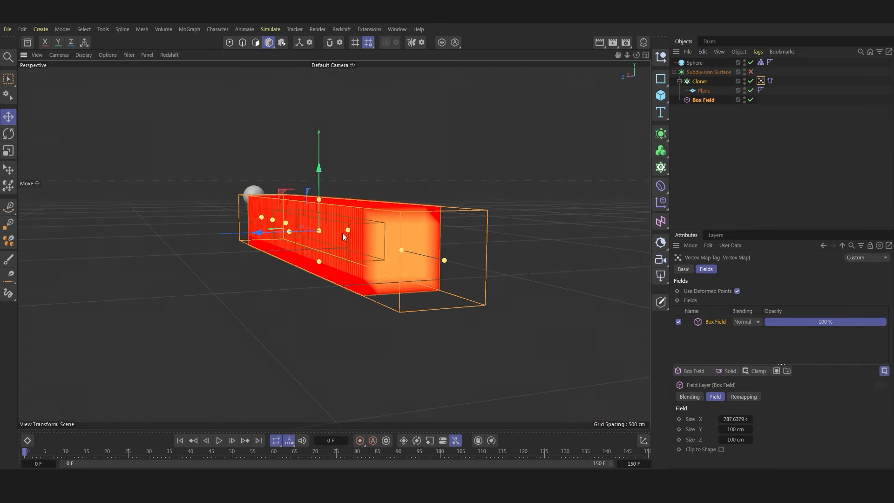
Step: Resize the Box Field to about 1190 by 40 by 698 cm and lower it to the bottom edges of the planes
scroll(444, 267, up, 3)
drag(438, 274, 645, 273)
drag(312, 227, 501, 219)
drag(260, 180, 267, 209)
drag(262, 163, 266, 218)
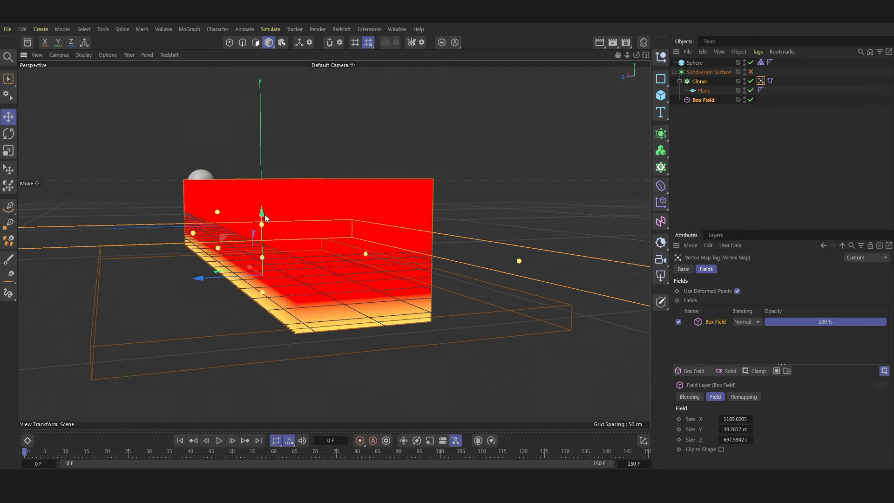
Step: Set the Inner Offset of the Box Field's remapping to 92% in the Cloner's vertex map
click(771, 81)
click(761, 81)
click(743, 397)
scroll(743, 399, down, 4)
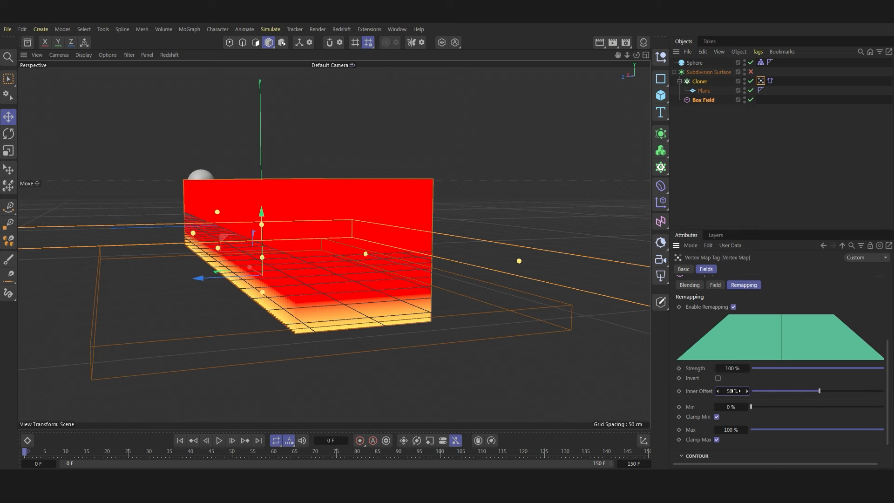
double_click(736, 391)
text(90)
key(Return)
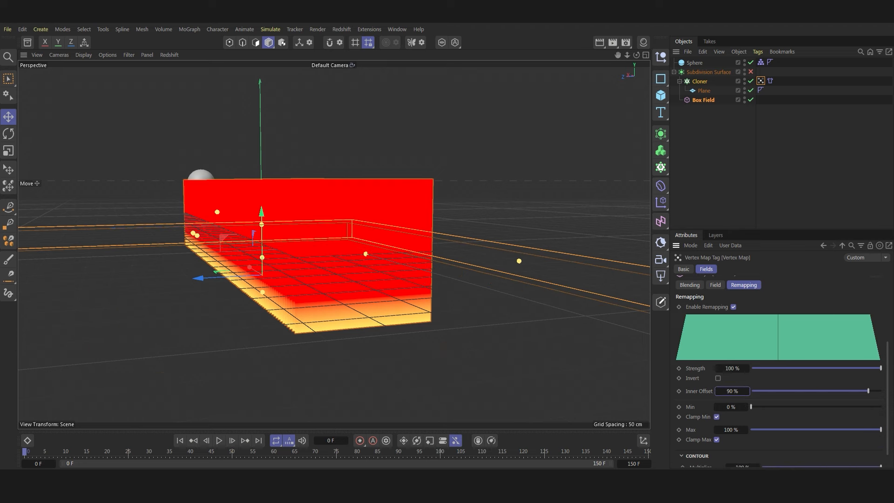
double_click(740, 389)
text(92)
key(Return)
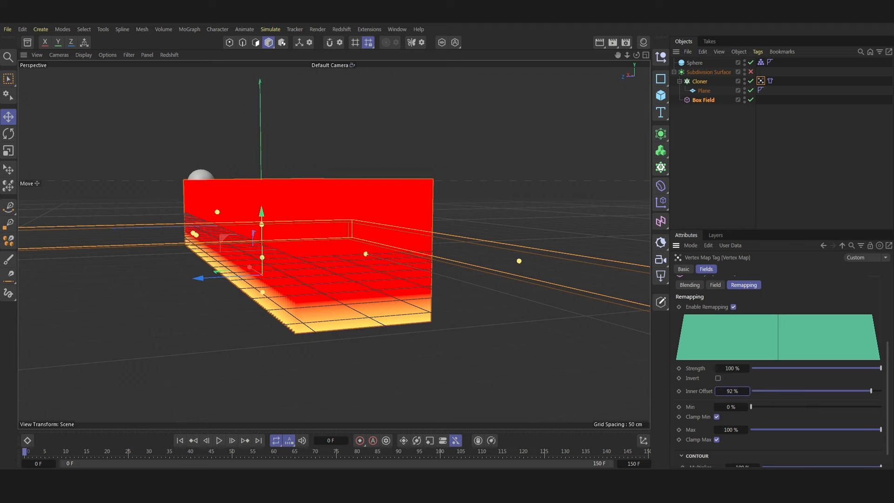
Step: Set the Box Field's Y size to 76 cm
click(703, 101)
double_click(729, 314)
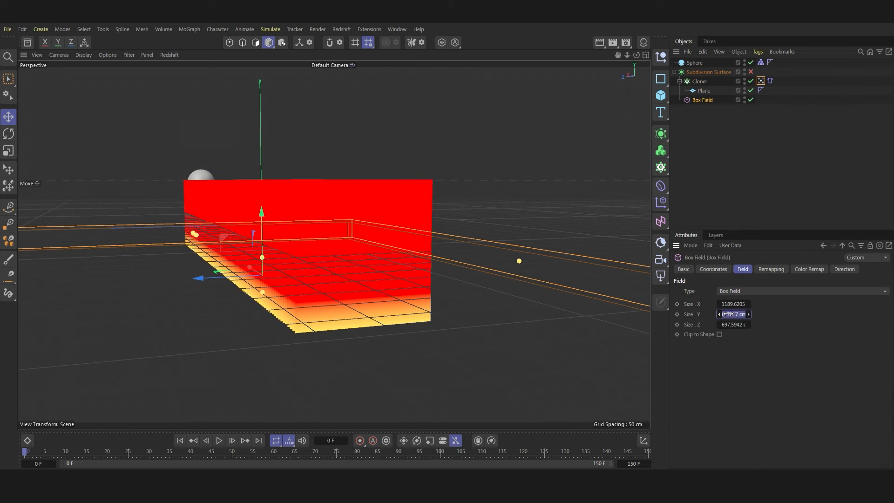
text(70)
key(Return)
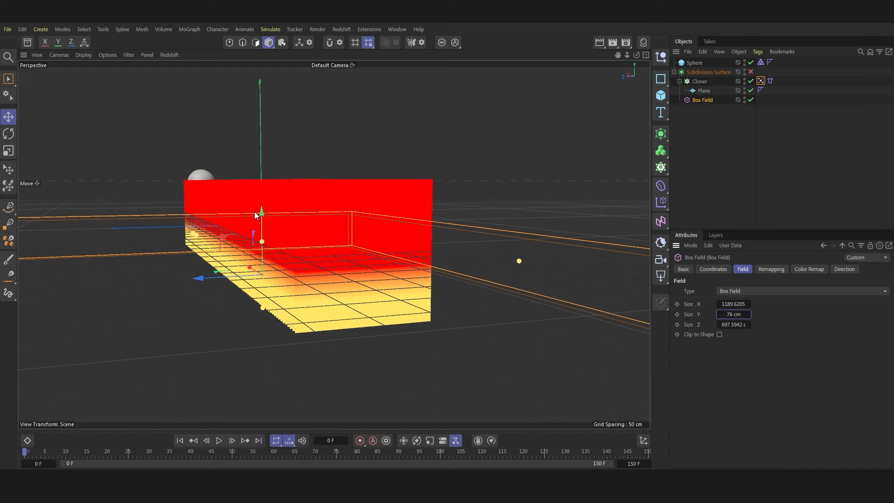
Step: Lower the Box Field and set its Y position to -130 cm
drag(257, 214, 264, 233)
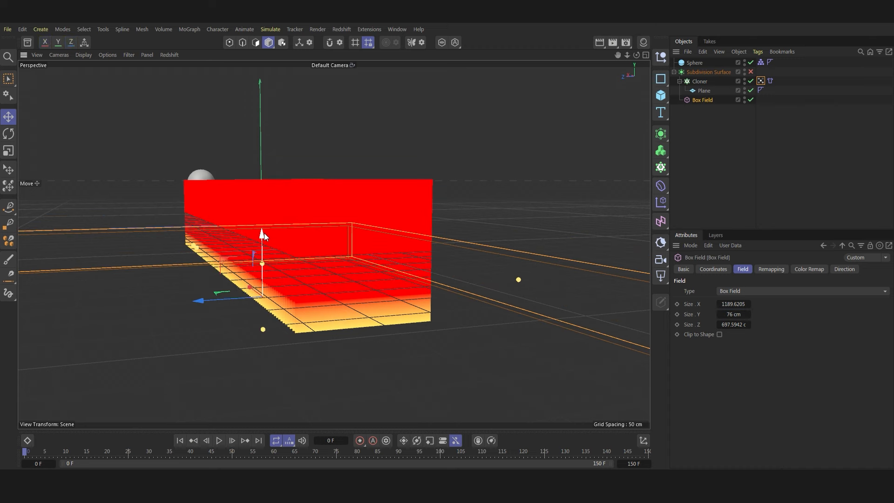
click(713, 269)
click(708, 315)
text(-)
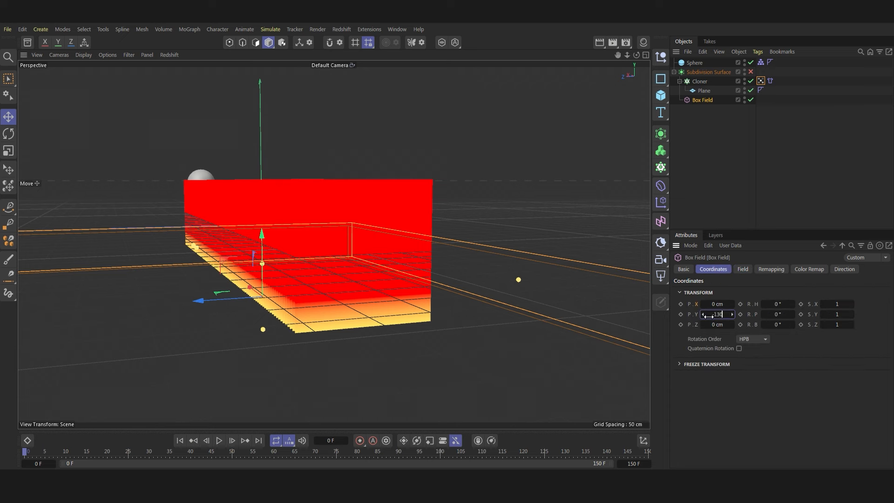
text(130)
key(Return)
Step: Set the Box Field's Z size to 242 cm and its X size to 1572 cm
click(742, 269)
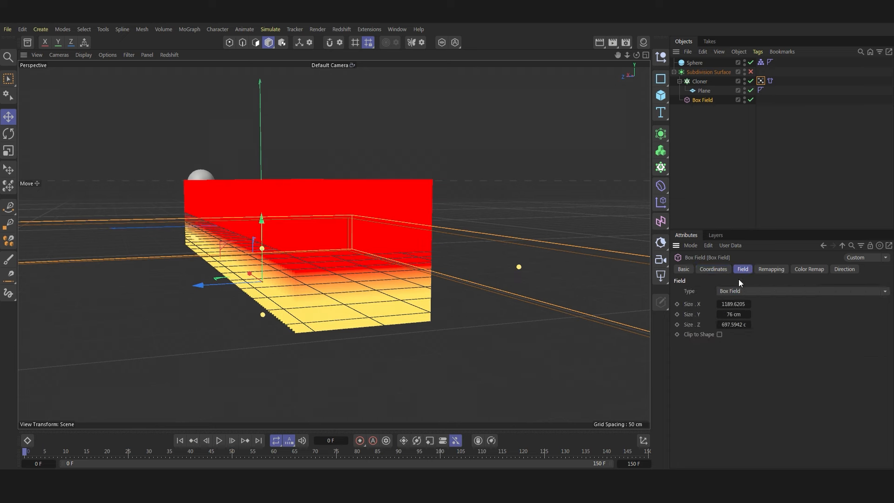
click(729, 325)
text(242)
key(Return)
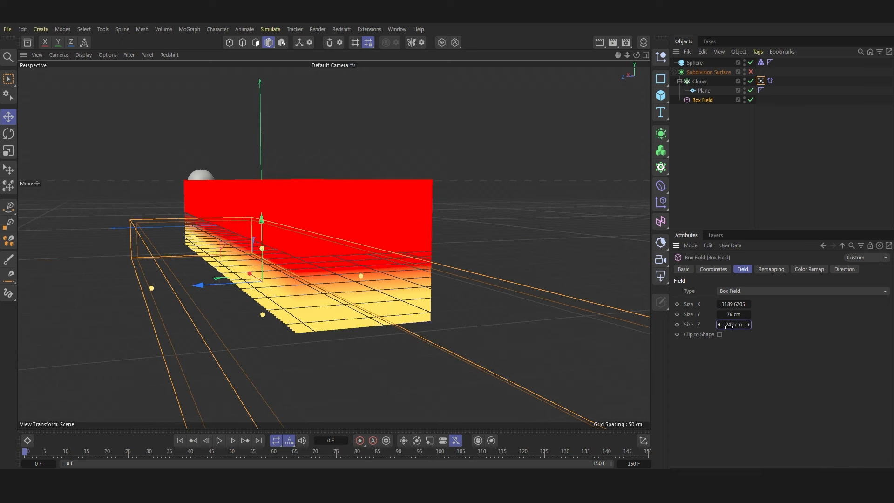
click(733, 304)
key(BackSpace)
text(172)
key(Return)
scroll(346, 208, down, 8)
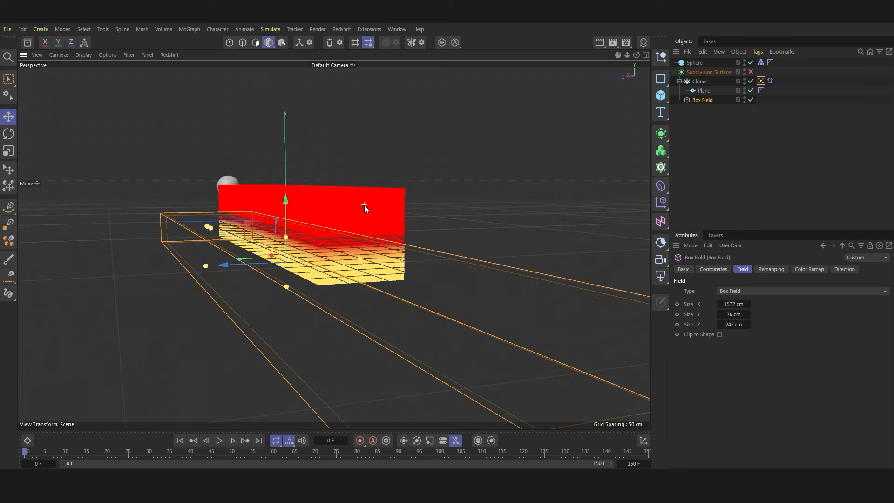
scroll(364, 205, up, 3)
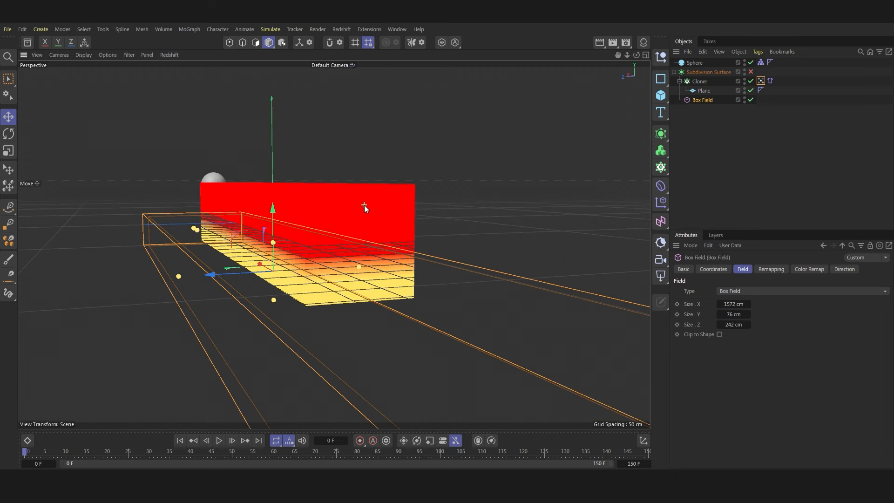
Step: Check the Box Field's coordinates, deselect it, preview the cloth simulation and rewind to frame 0
click(714, 270)
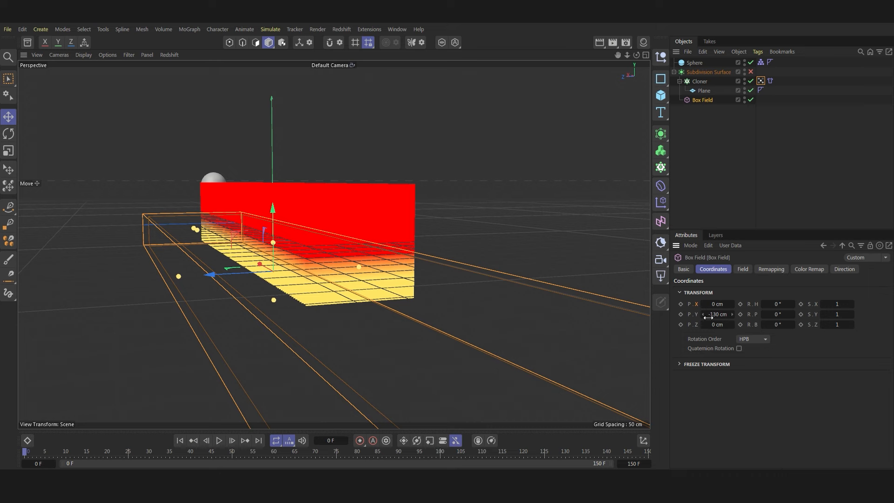
click(805, 203)
scroll(476, 259, down, 3)
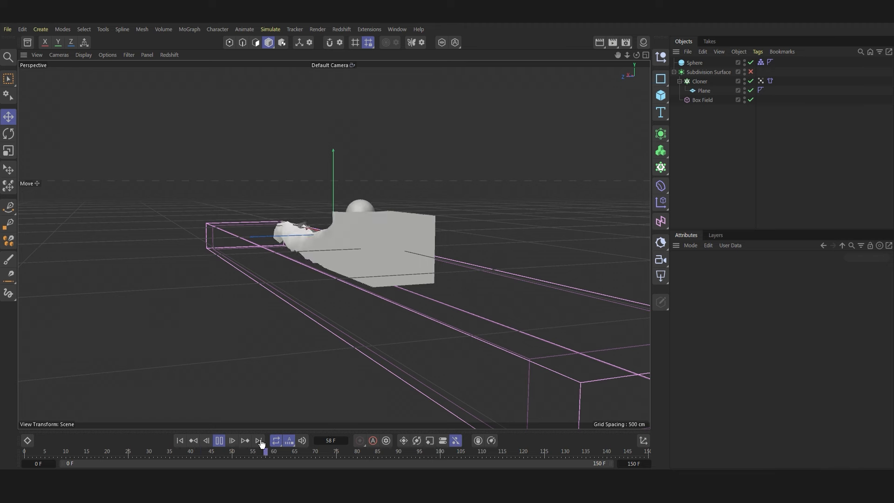
click(221, 440)
click(187, 440)
Step: Assign the Cloner's Vertex Map as the pin map in the cloth tag's Mix Animation settings
click(770, 82)
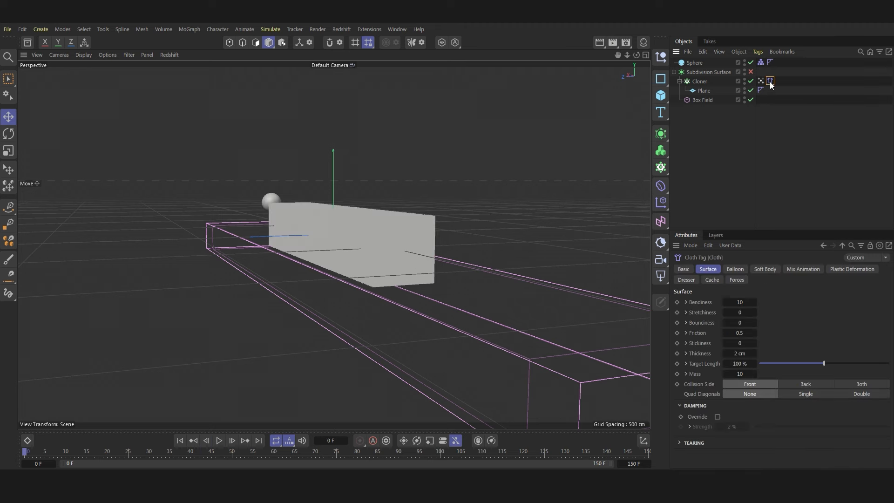
click(803, 269)
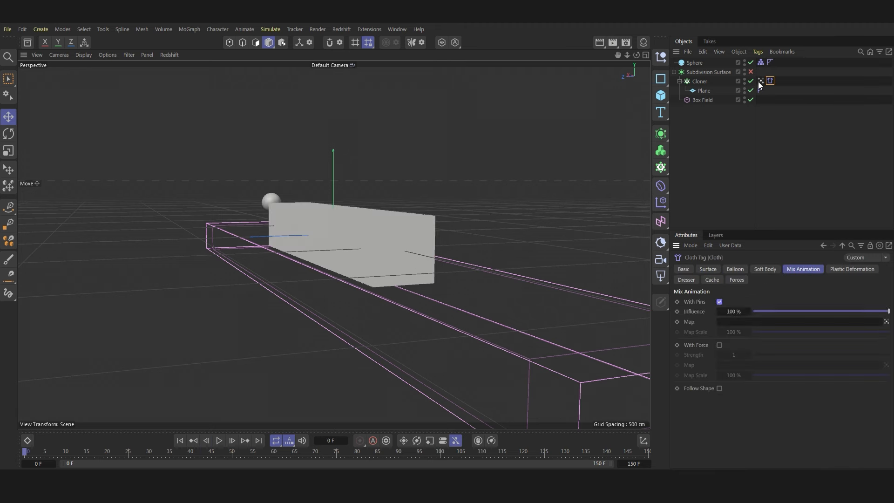
drag(761, 90, 744, 322)
Step: Orbit around the row of planes and play the simulation to about frame 73 to test the pin map
drag(636, 65, 636, 66)
click(219, 441)
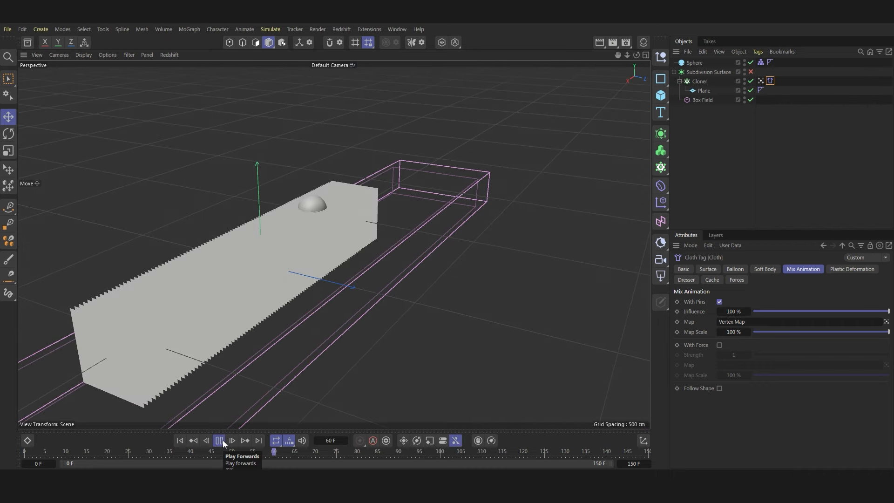
click(224, 443)
Step: Set the pin map's Map Scale to 60% and replay the simulation from frame 0 to about frame 93
double_click(734, 332)
text(60)
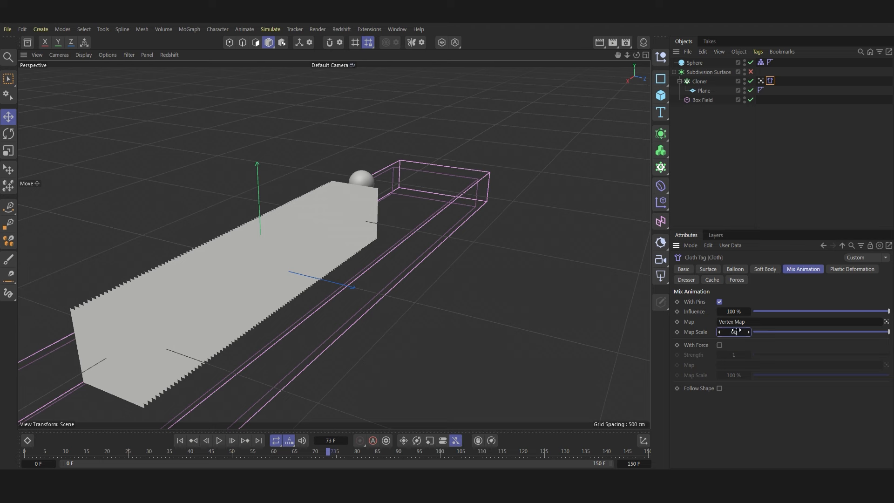
key(Return)
click(180, 441)
click(219, 440)
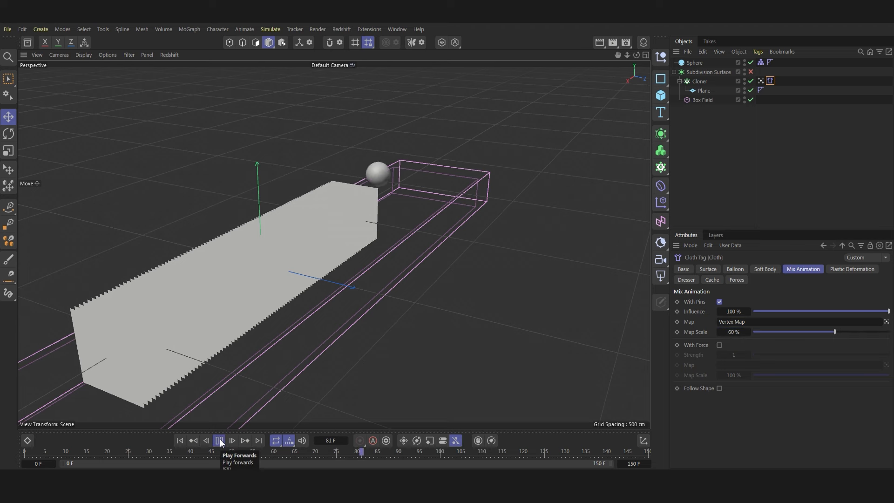
click(219, 440)
Step: Invert the Box Field's remapping in the vertex map and replay the simulation from frame 0 to about frame 71
drag(618, 55, 661, 28)
click(761, 81)
scroll(704, 373, down, 5)
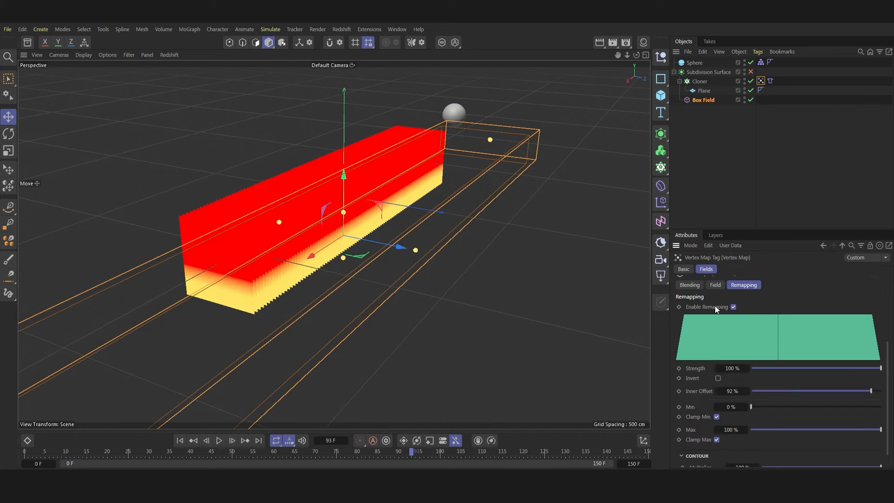
click(718, 378)
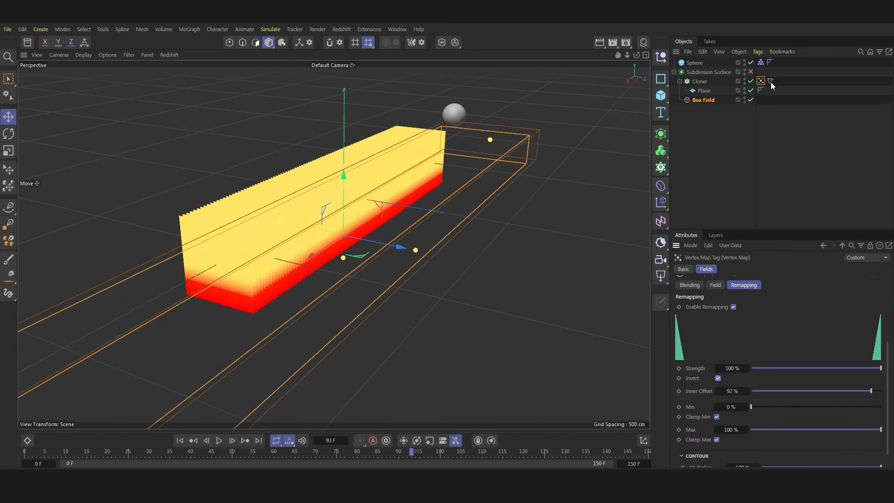
click(839, 141)
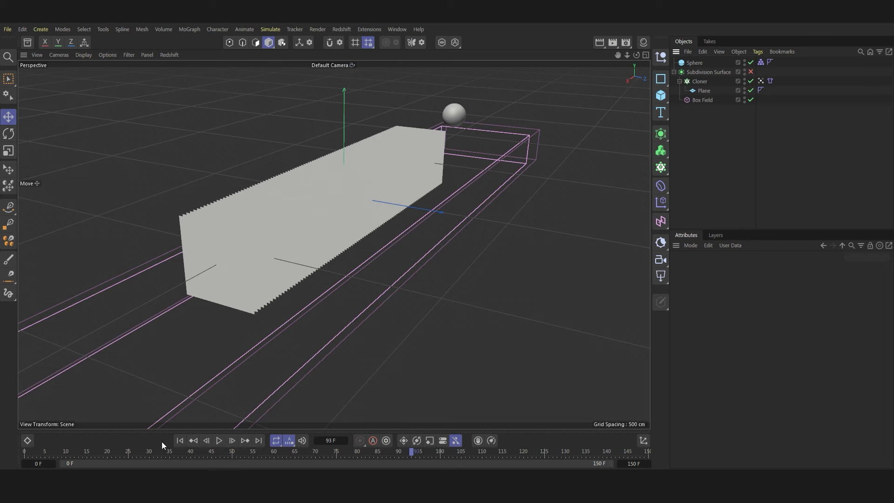
click(180, 440)
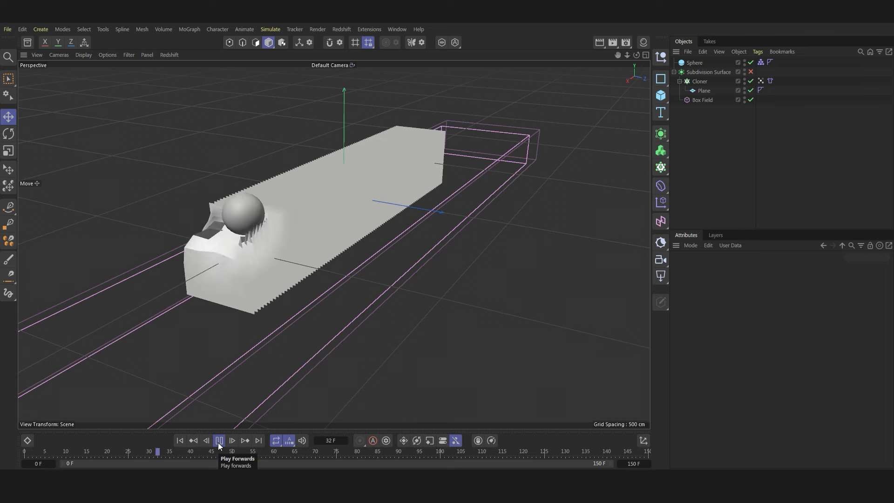
click(218, 442)
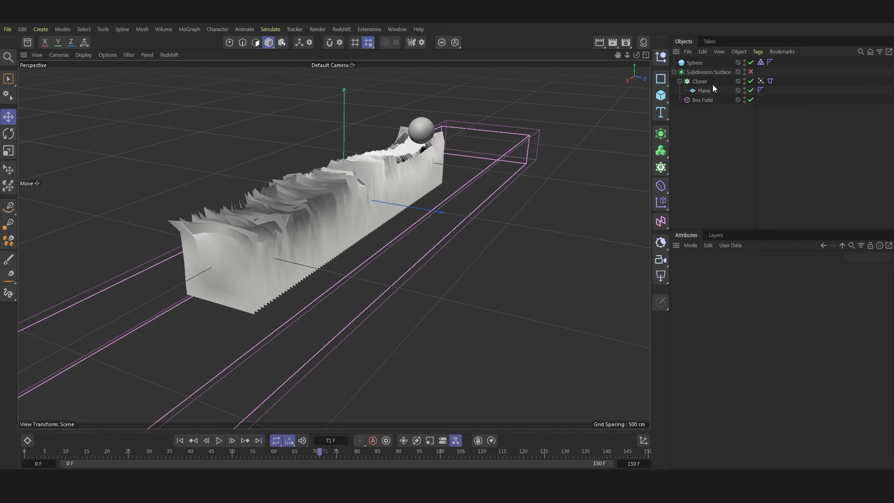
Step: Turn the Subdivision Surface back on, examine the smoothed folds up close and replay the simulation from frame 0
scroll(298, 187, up, 6)
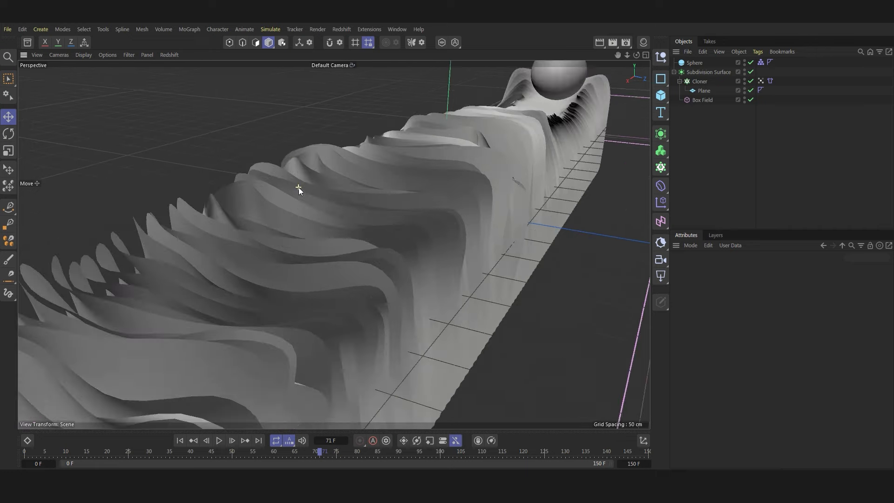
scroll(298, 187, down, 6)
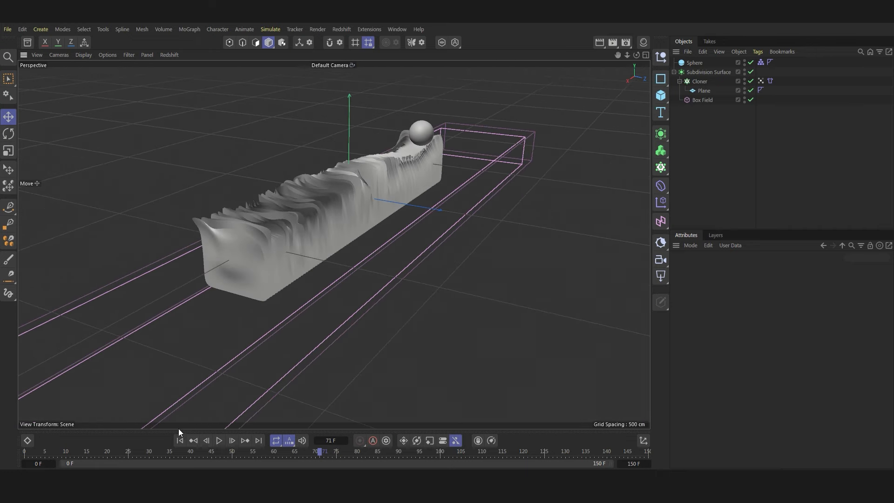
click(180, 440)
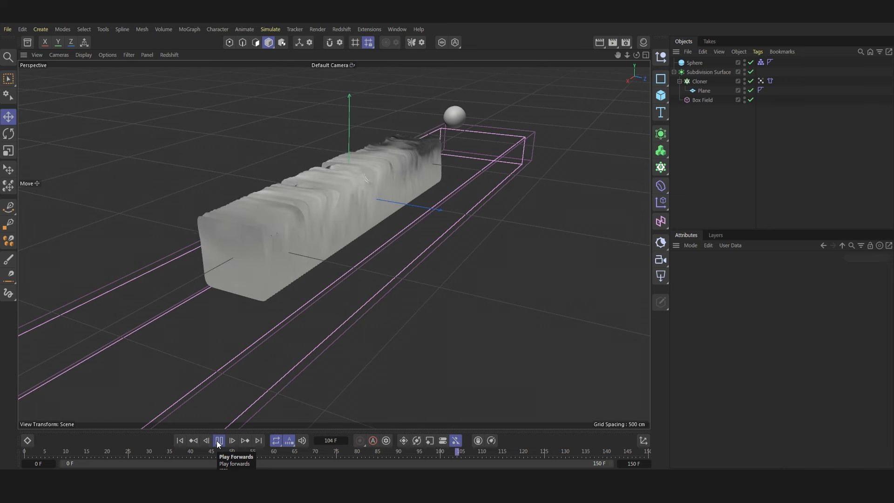
Step: Stop the playback and add a Turbulence force with Strength 100 cm and Scale 200%
drag(636, 55, 619, 55)
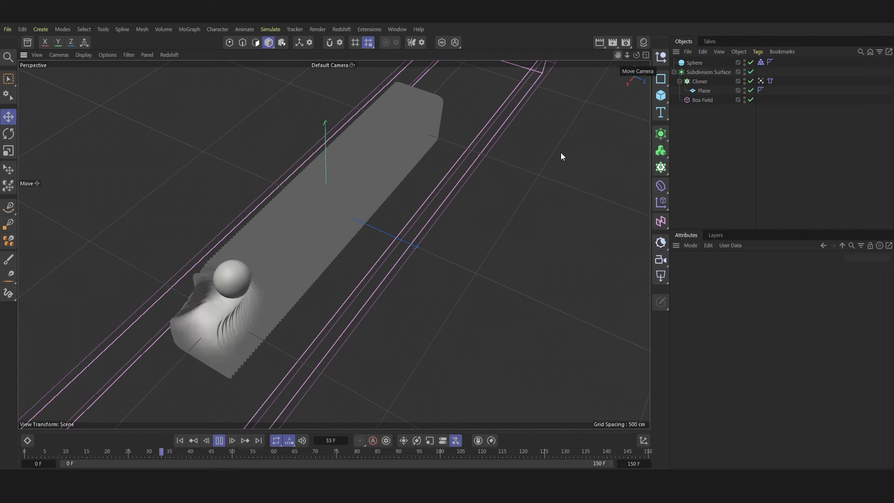
click(218, 441)
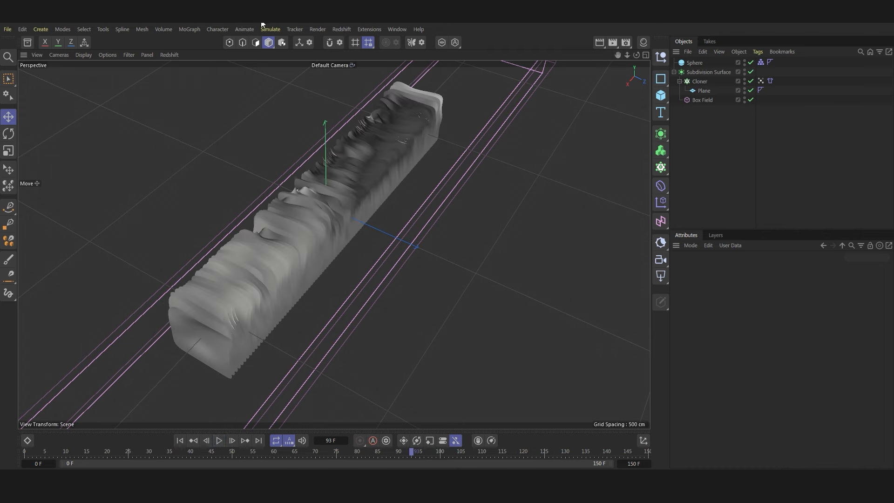
click(268, 29)
mouse_move(320, 49)
click(359, 120)
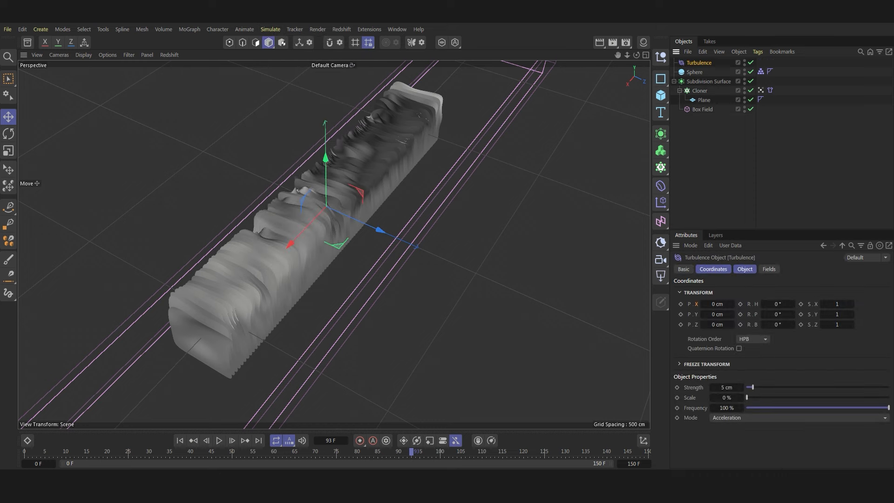
click(722, 391)
text(100)
click(727, 400)
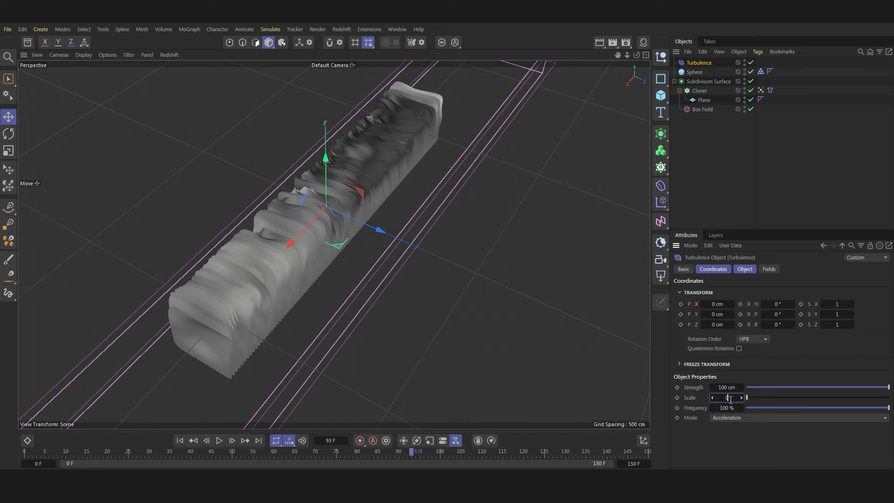
text(200)
key(Return)
click(794, 185)
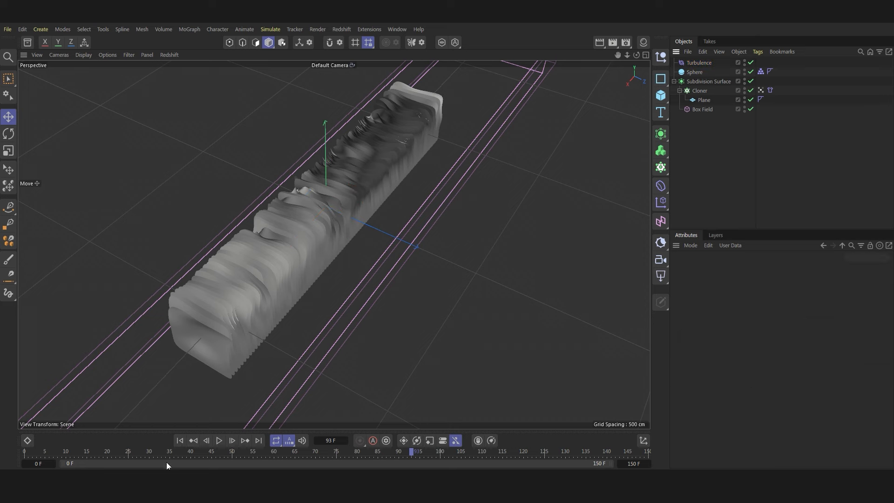
Step: Replay the simulation from frame 0 to about frame 54 to test the Turbulence force
click(179, 440)
click(219, 440)
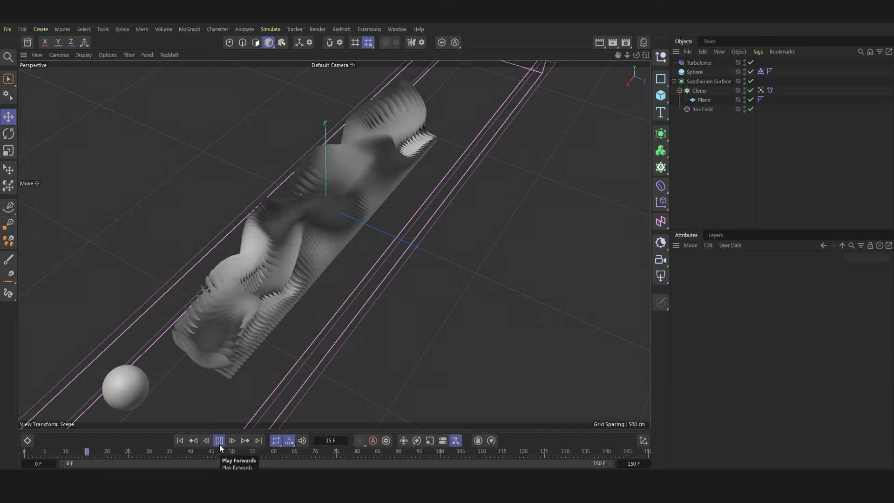
click(219, 441)
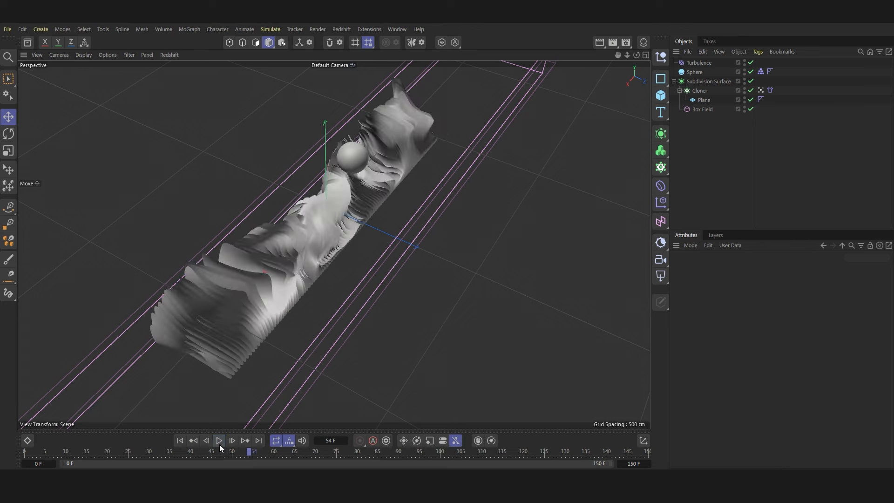
Step: Add a Spherical Field to the Turbulence force, nest it under the Sphere and zero its position
click(699, 62)
click(768, 269)
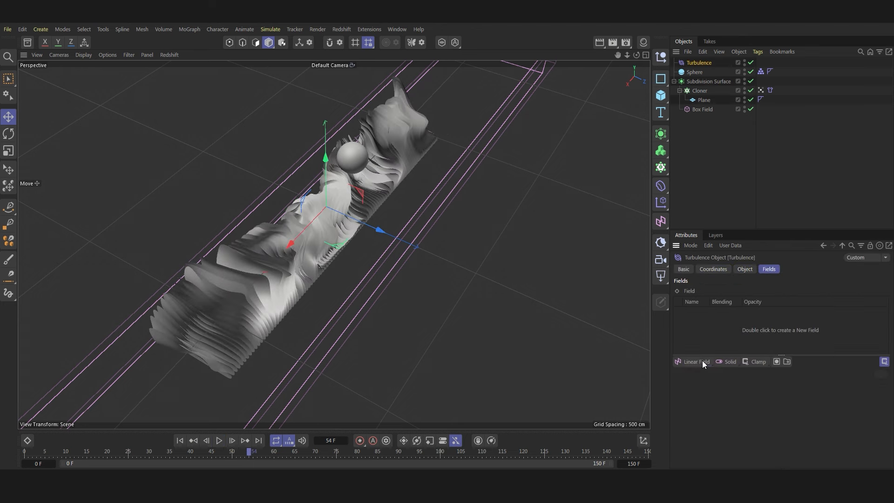
click(700, 362)
click(742, 395)
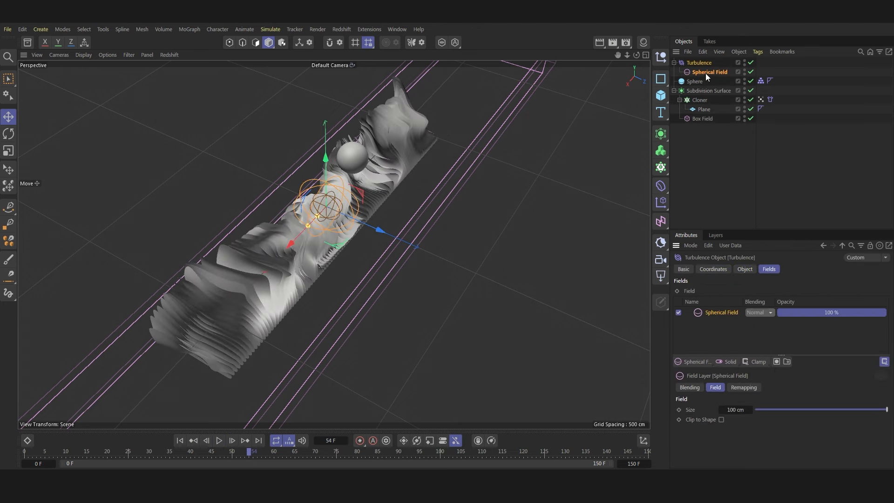
drag(706, 72, 703, 83)
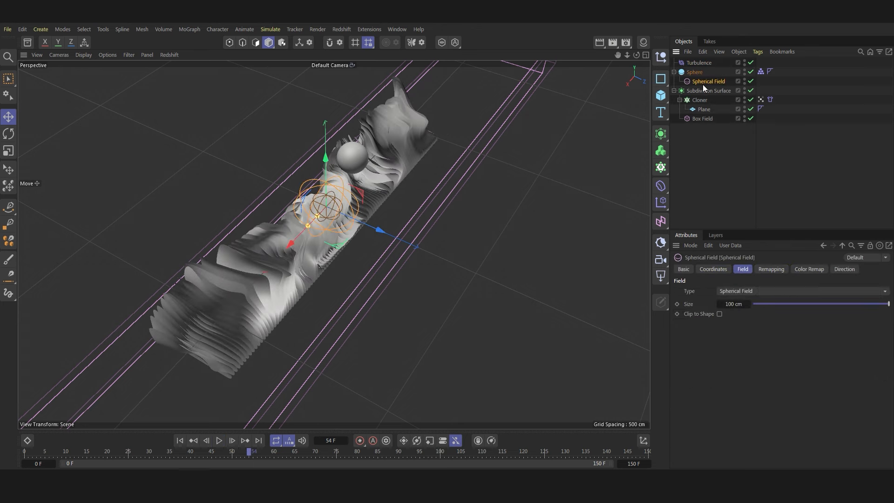
click(713, 269)
right_click(734, 314)
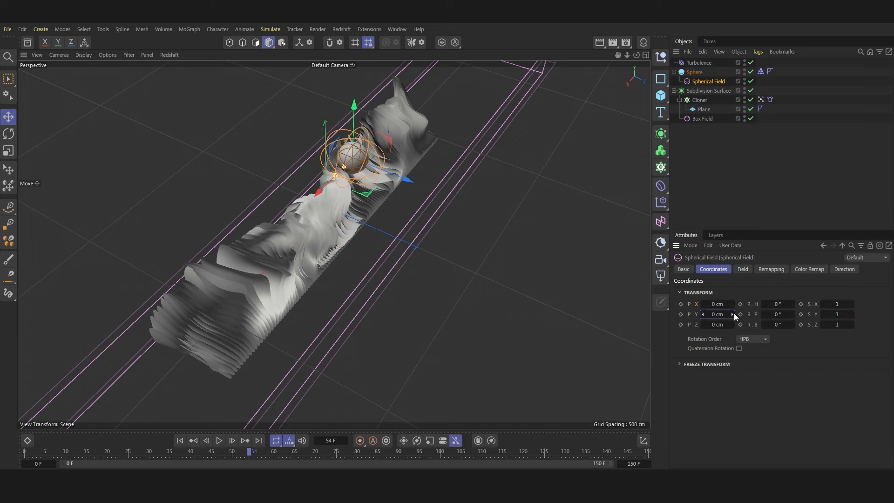
Step: Replay the simulation from frame 0 to about frame 48 to check the field-limited turbulence
click(179, 441)
click(219, 441)
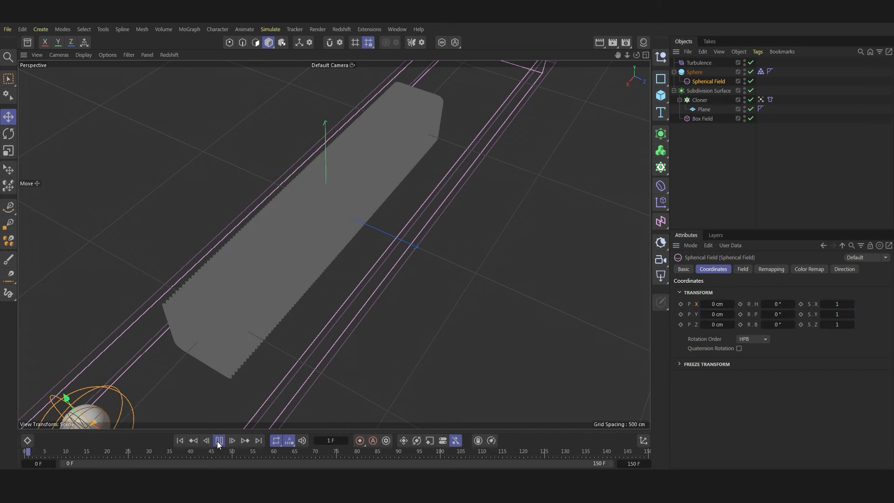
click(219, 441)
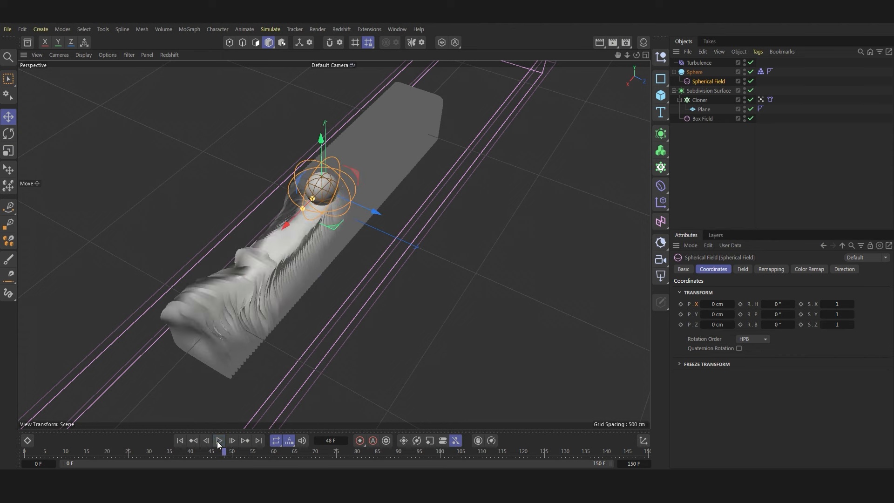
Step: Set the Spherical Field's Size to 315 cm and lower its Y position to -88 cm
click(742, 269)
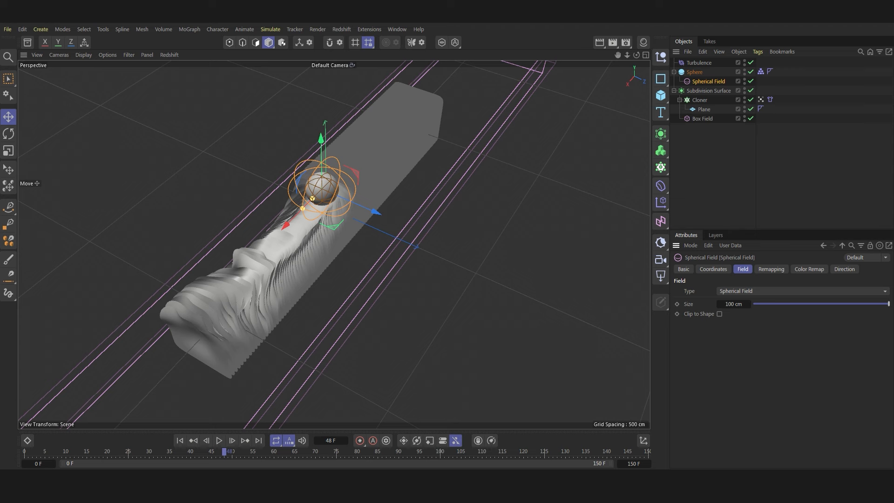
click(733, 304)
text(315)
key(Return)
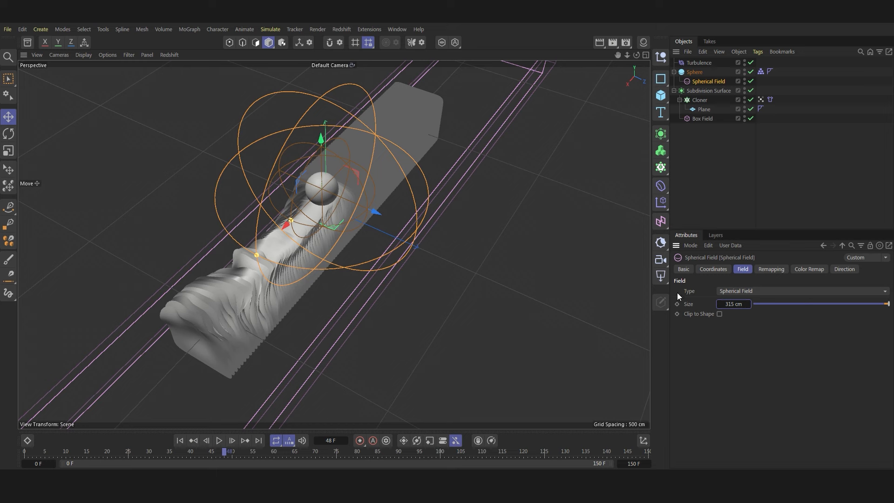
click(712, 270)
drag(721, 318, 713, 316)
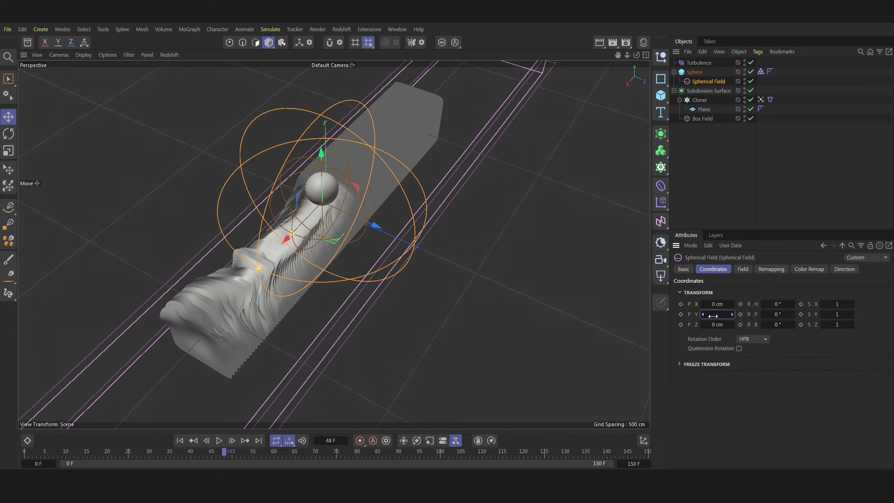
key(Return)
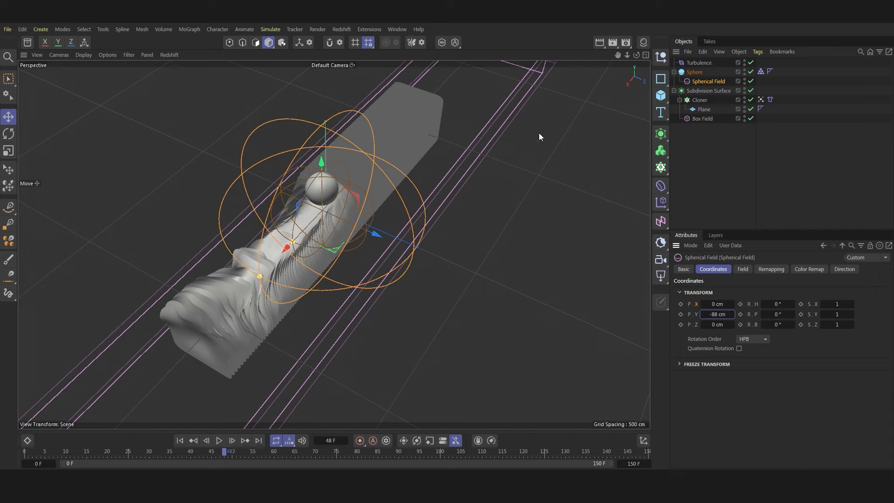
Step: Replay the simulation from frame 0 to about frame 85, examining the folds from the side and from above
drag(636, 55, 133, 395)
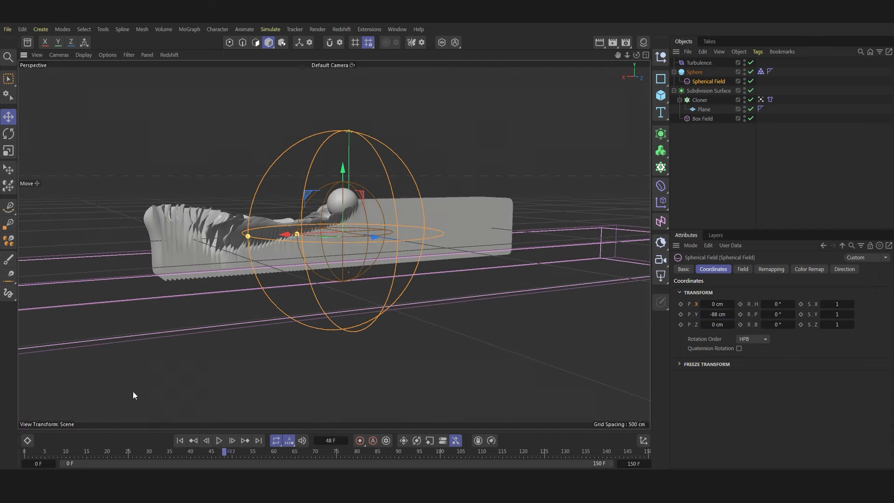
click(180, 440)
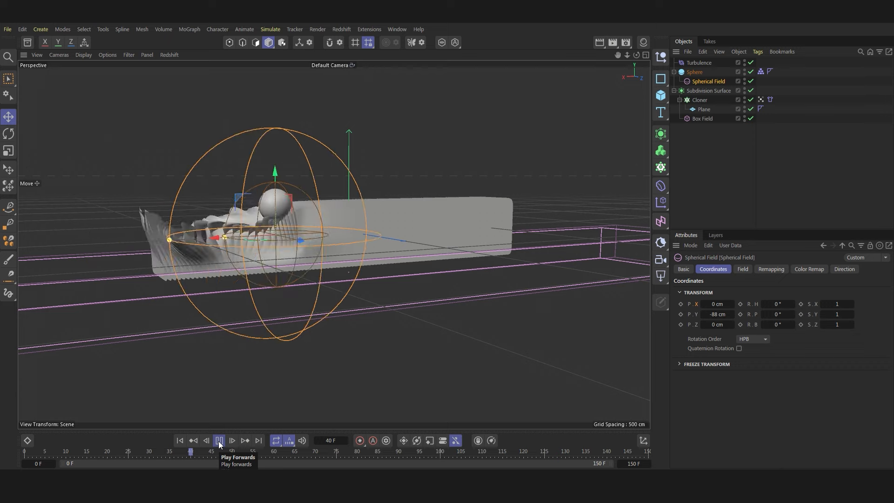
click(218, 440)
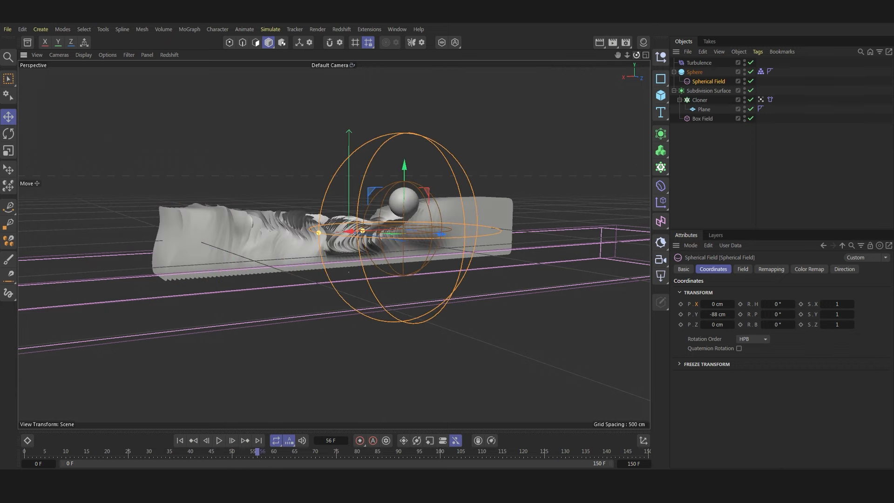
alt+drag(284, 275, 341, 344)
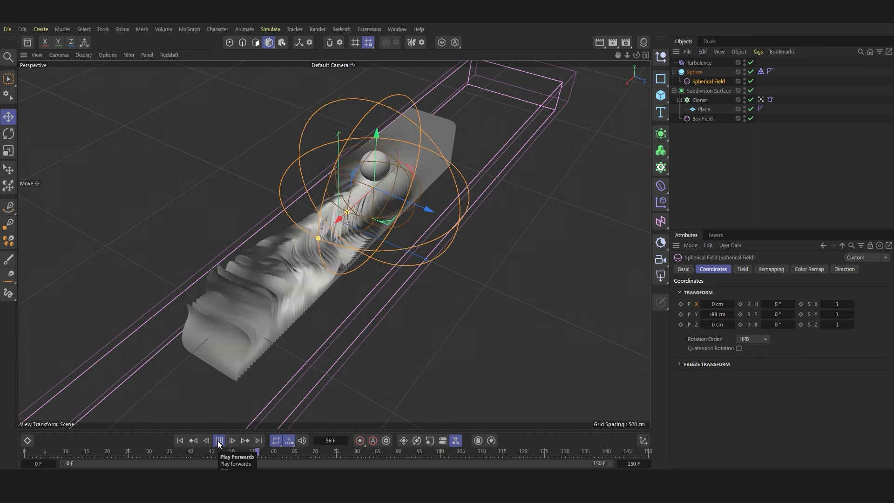
click(219, 442)
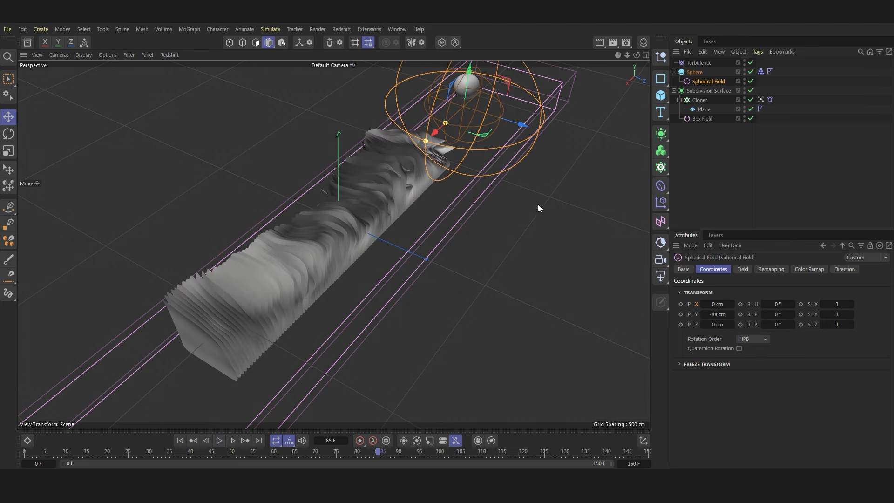
Step: Add a Rotation force with Angle Speed 300 and replay the simulation from frame 0 to about frame 26
click(263, 30)
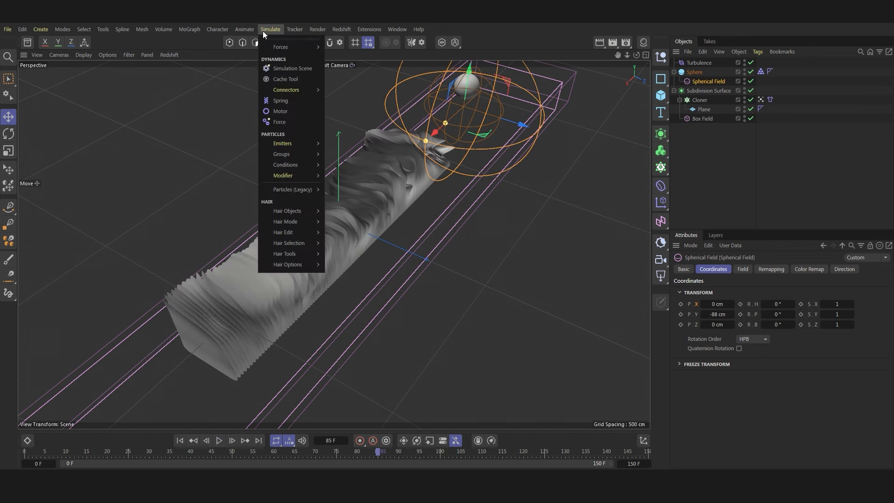
mouse_move(307, 47)
click(352, 114)
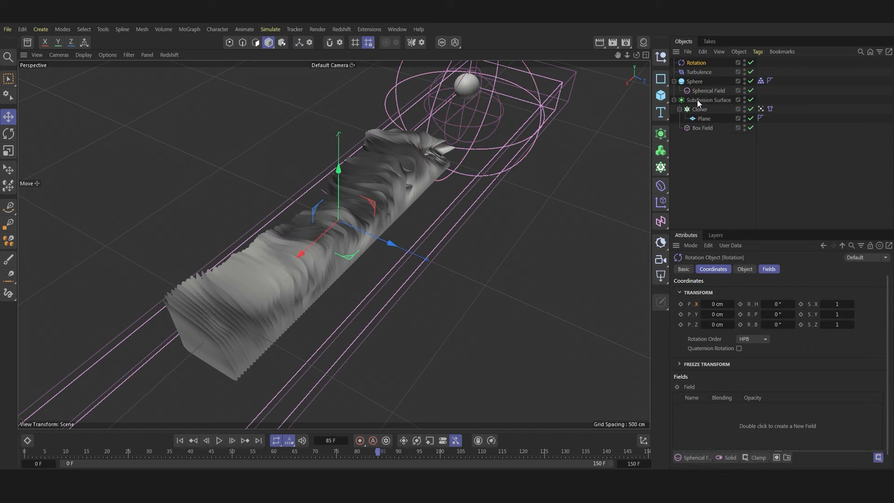
click(745, 269)
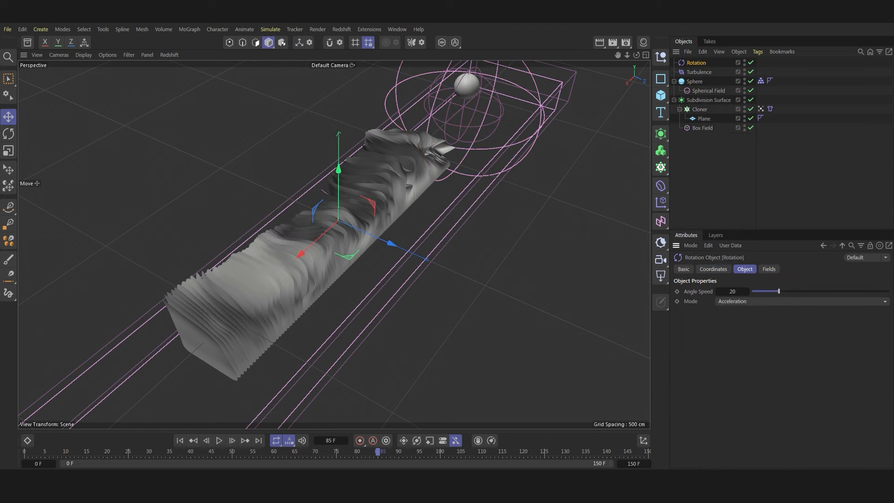
click(734, 292)
text(300)
key(Return)
click(180, 441)
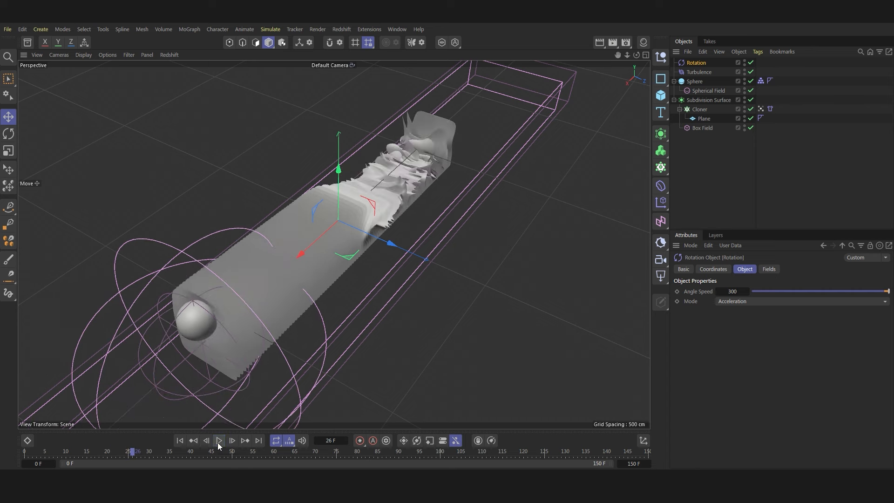
click(219, 441)
Step: Set the Rotation force's heading (R.H) to 90° and replay the simulation from frame 0 to about frame 80
click(713, 269)
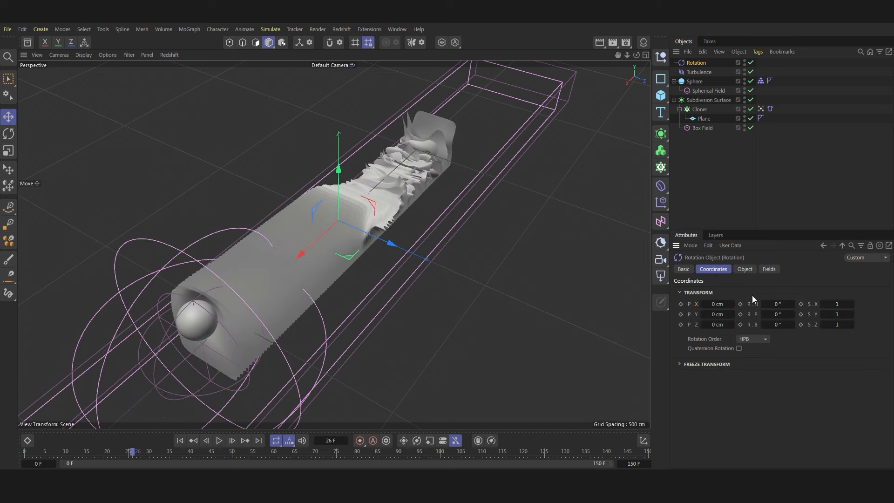
click(778, 304)
text(90)
click(179, 440)
click(219, 440)
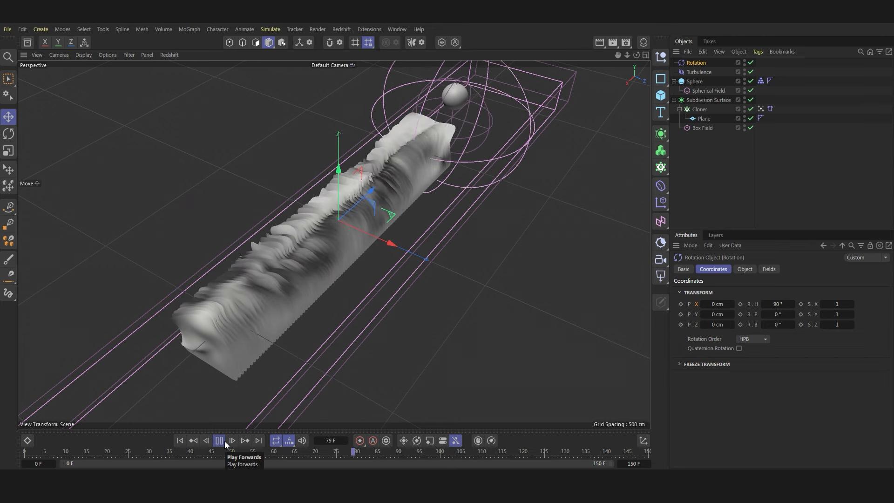
click(220, 441)
Step: Limit the Rotation force with the existing Spherical Field and replay the simulation from frame 0 to about frame 123
click(769, 269)
drag(696, 65, 711, 326)
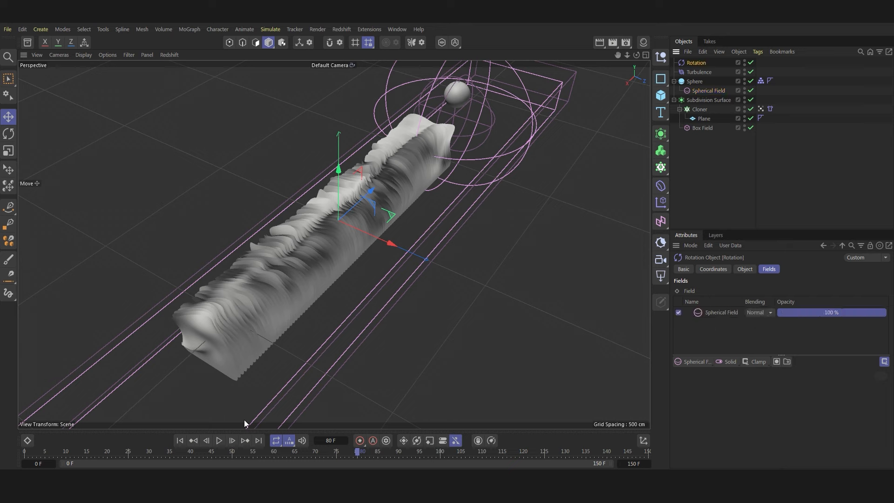
click(180, 441)
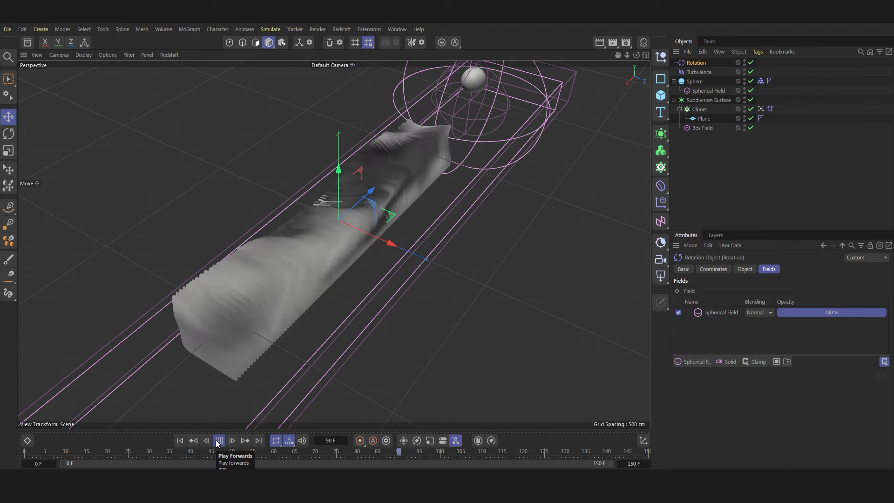
click(219, 440)
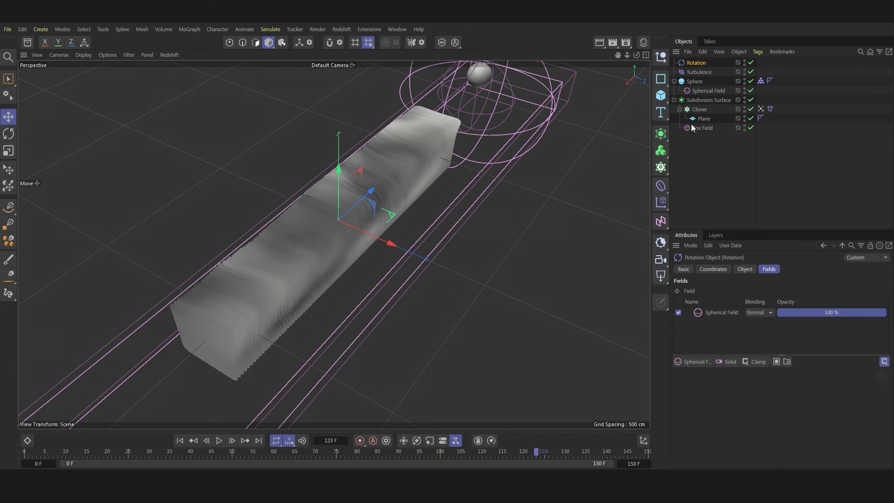
Step: Add a Formula effector to the Cloner with Scale turned off and position P.X set to 251 cm
click(701, 109)
click(191, 29)
mouse_move(261, 49)
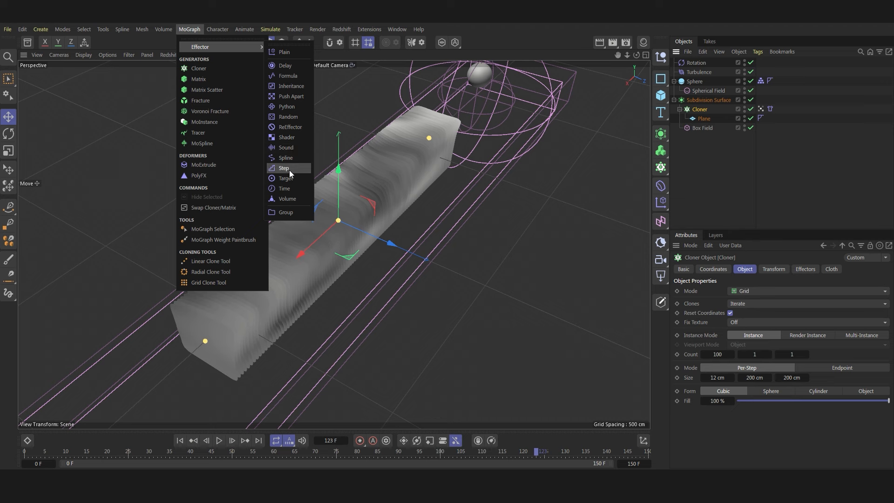
click(289, 75)
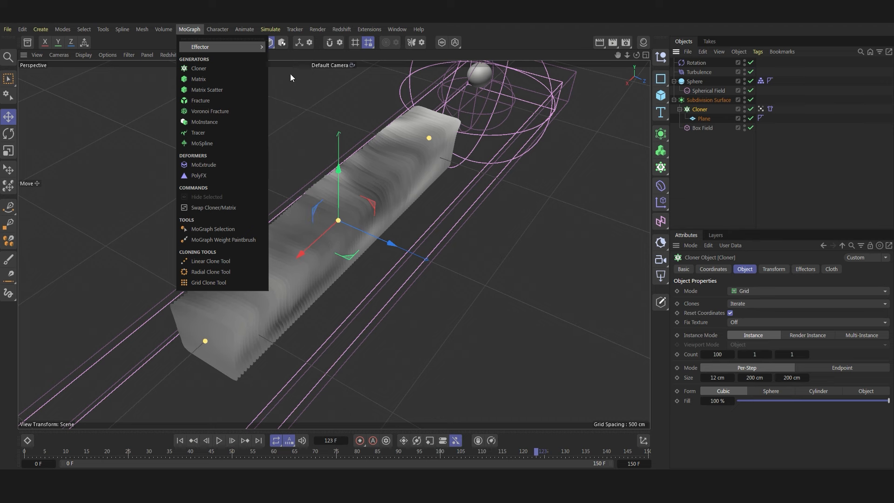
click(746, 270)
click(766, 270)
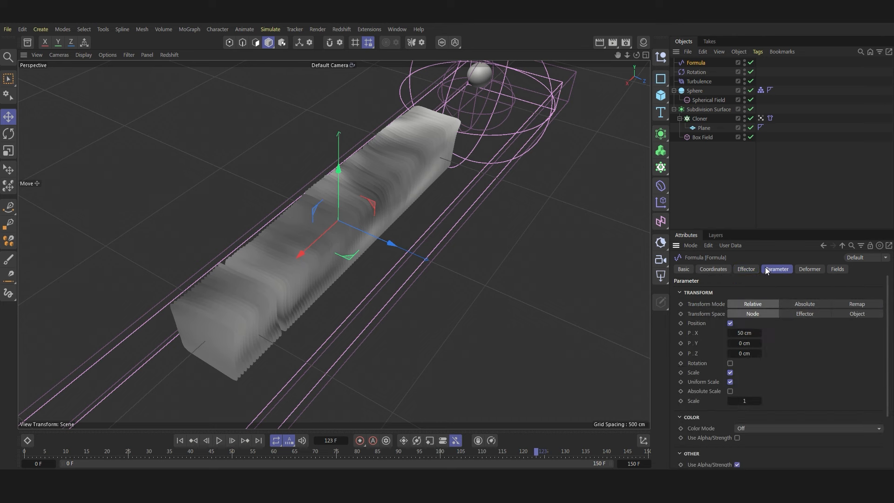
click(744, 332)
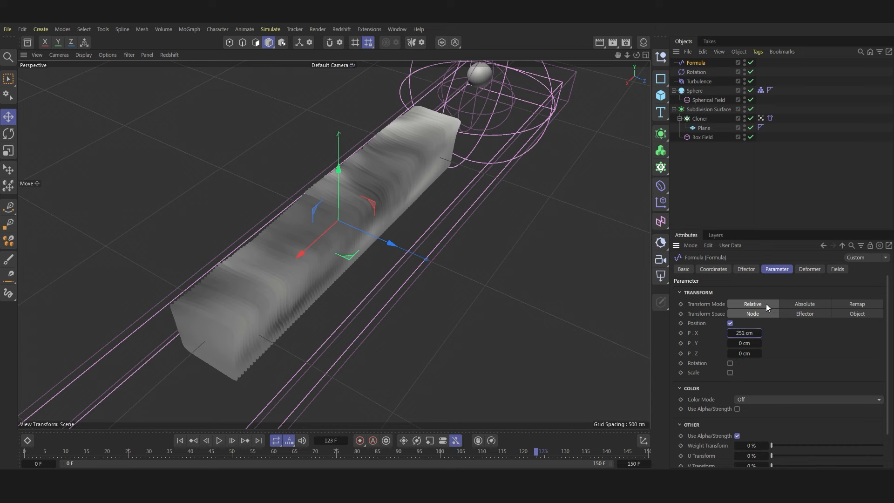
Step: Replay the simulation with the Formula effector from frame 0 to about frame 9
click(180, 441)
click(219, 441)
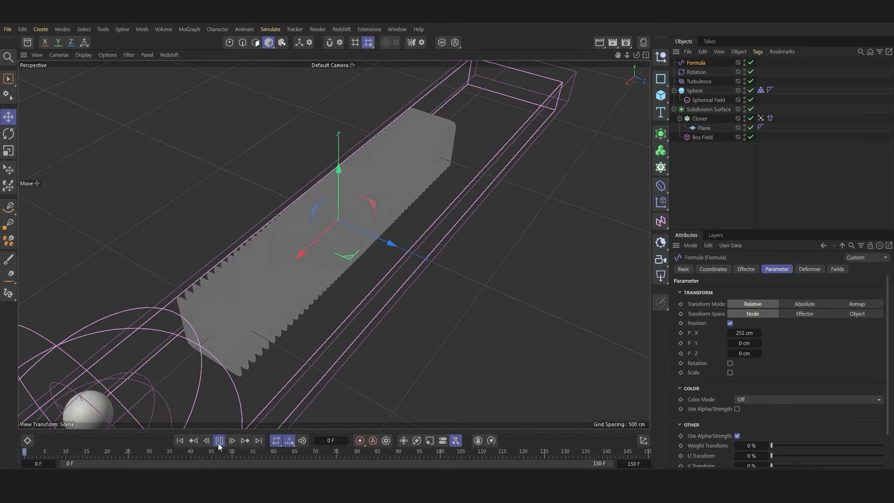
click(219, 440)
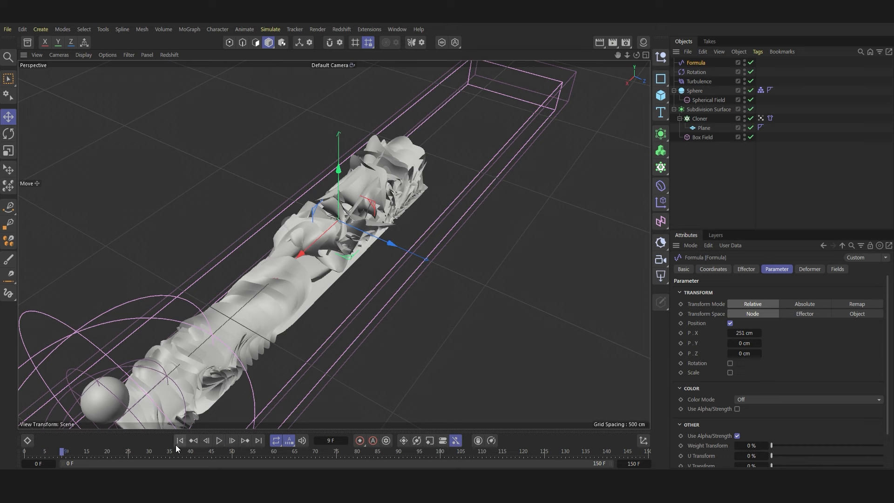
Step: Return to frame 0 and set the Formula effector's Strength to 25 %
click(180, 440)
click(747, 269)
click(717, 292)
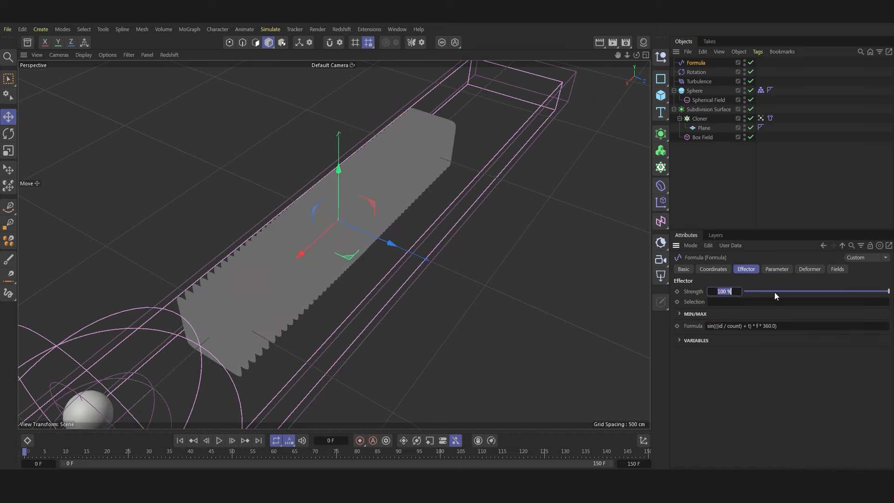
key(Return)
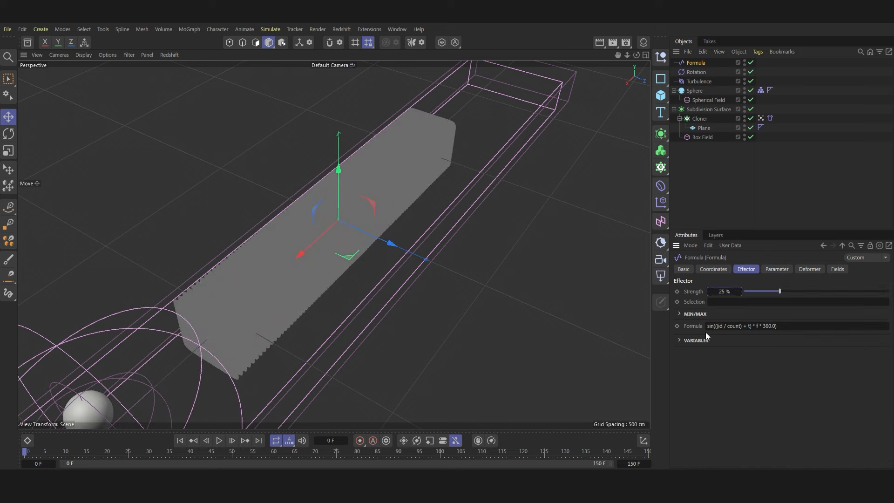
Step: Set the Formula effector's Project Time variable to 0.1 and play the simulation to about frame 88
click(682, 341)
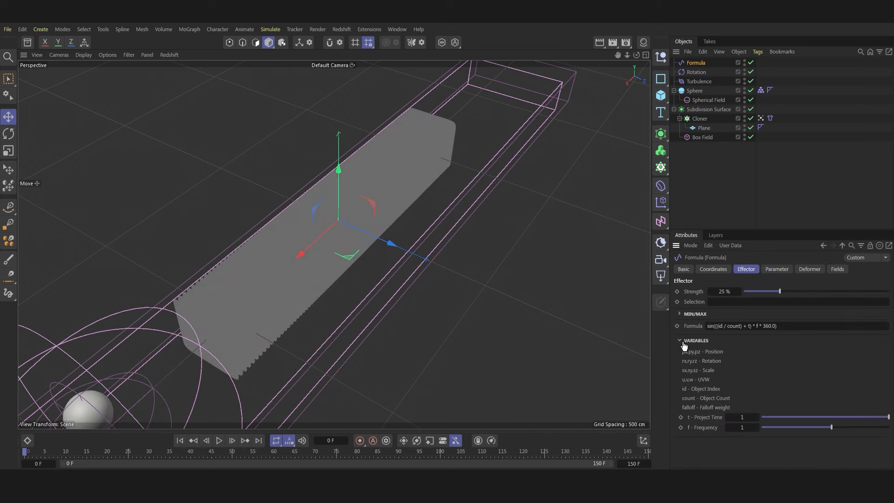
click(758, 412)
text(0.1)
key(Return)
click(219, 441)
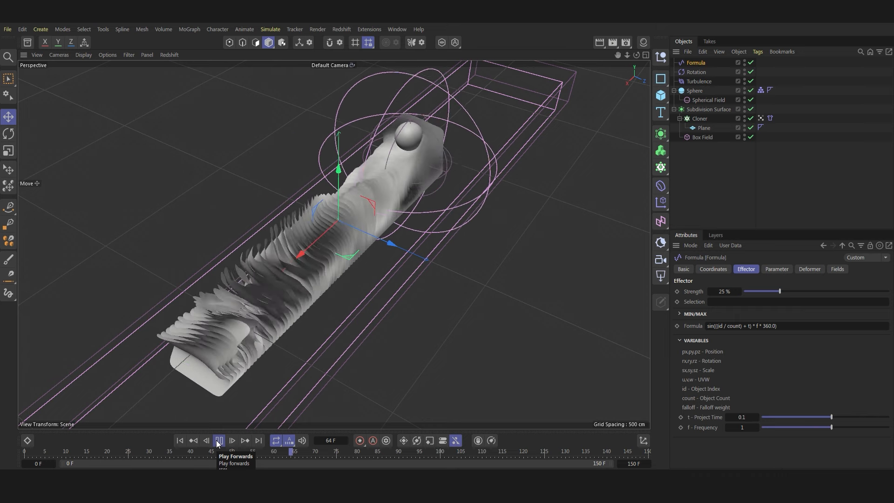
click(218, 440)
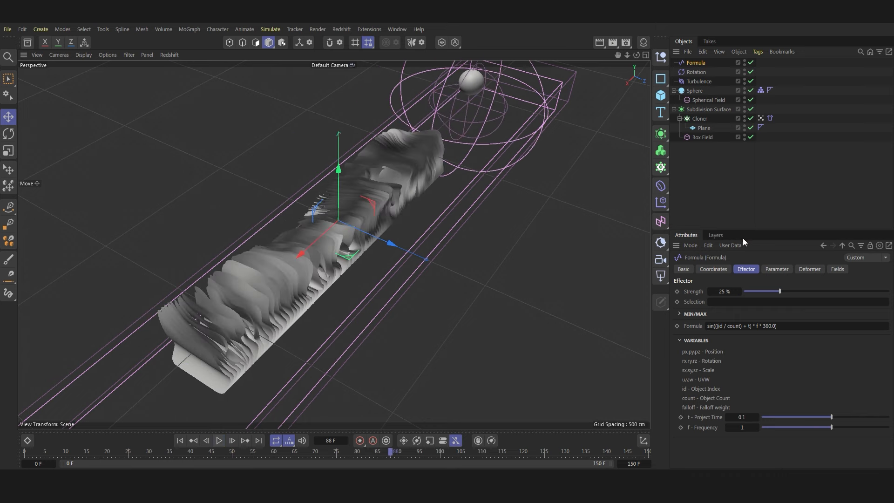
Step: Limit the Formula effector with the existing Spherical Field and replay the simulation from frame 0 to about frame 67
click(837, 269)
drag(705, 102, 712, 317)
click(180, 440)
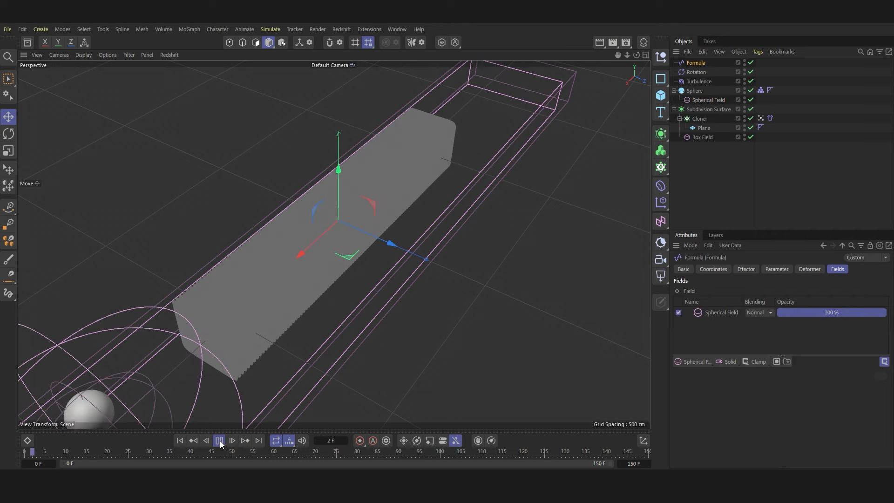
click(219, 440)
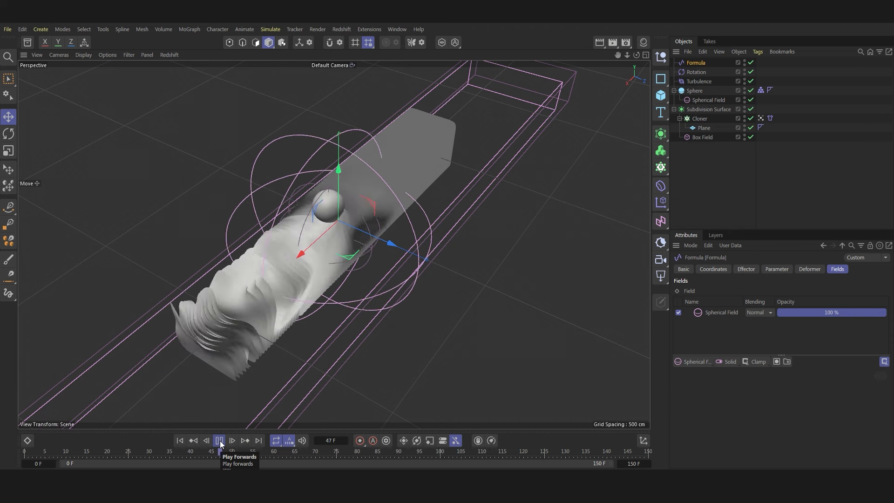
click(219, 440)
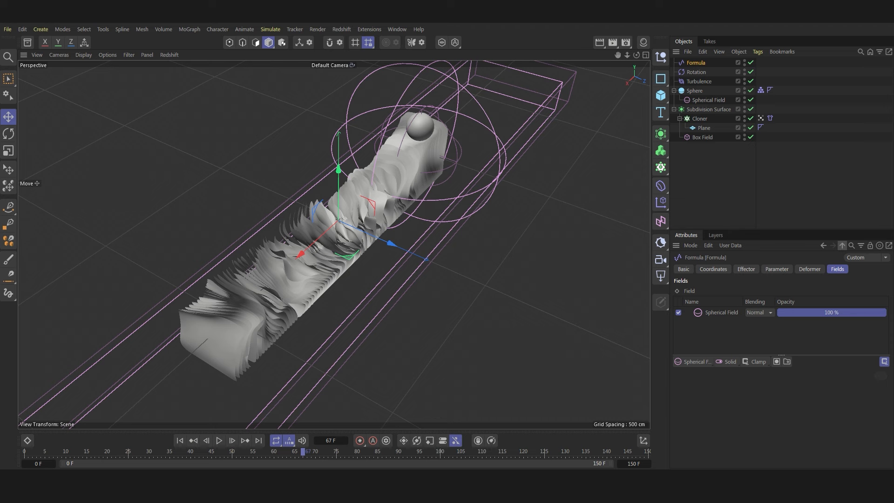
Step: Disable the Formula effector and replay the simulation from frame 0 to about frame 92 for comparison
click(180, 440)
click(219, 440)
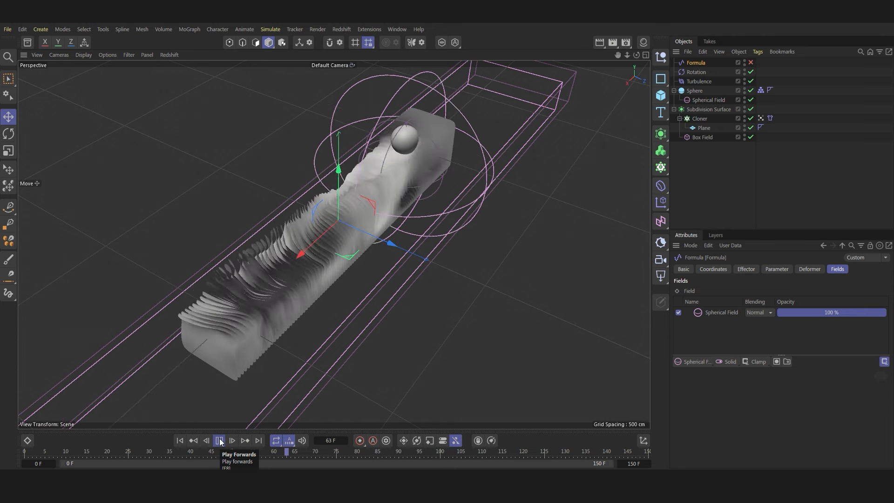
click(220, 440)
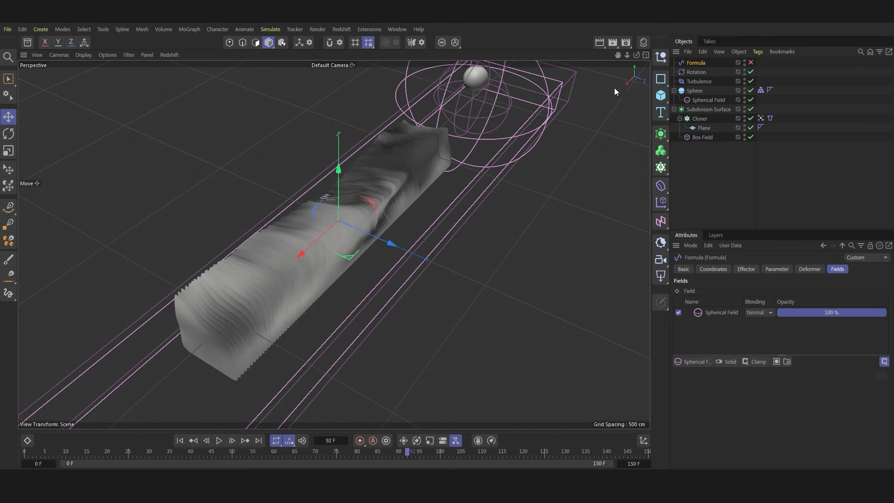
Step: Re-enable the Formula effector, set its Strength to 15 % and replay the simulation to about frame 63
click(746, 269)
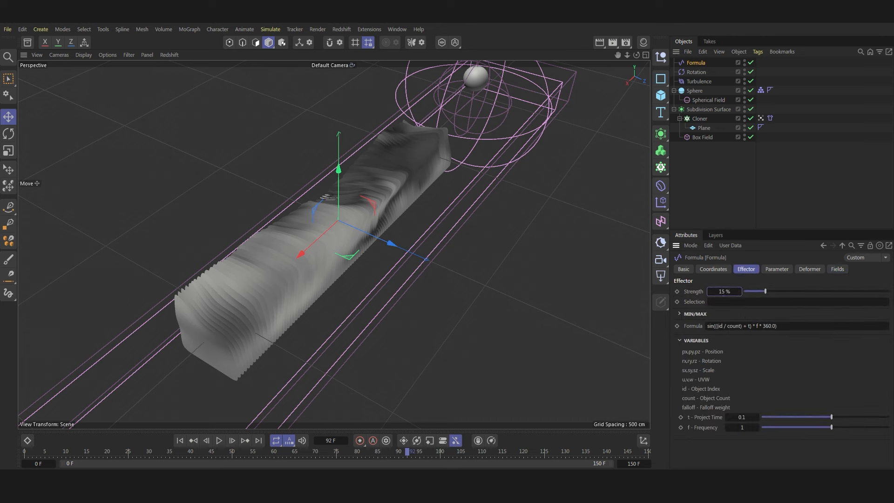
click(180, 440)
click(206, 440)
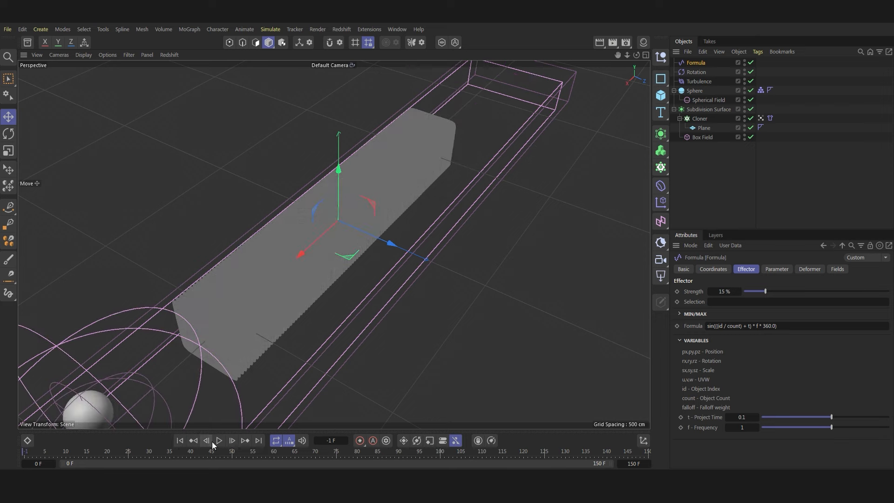
click(219, 442)
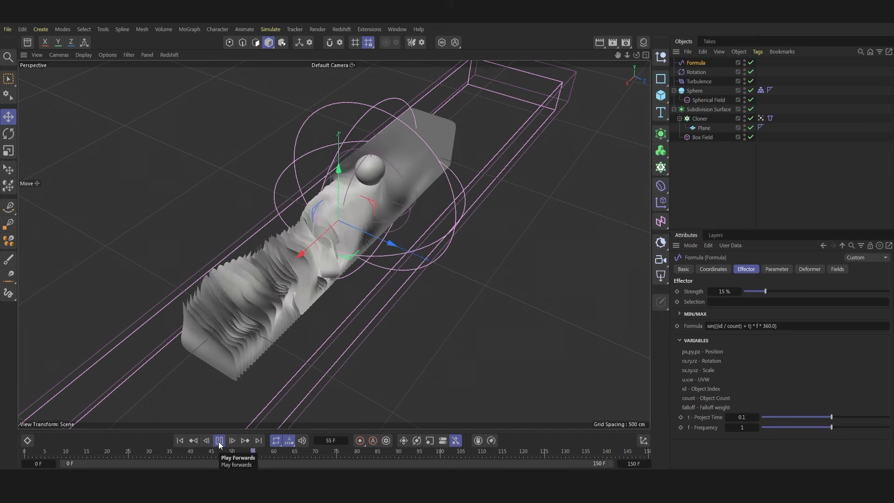
click(220, 442)
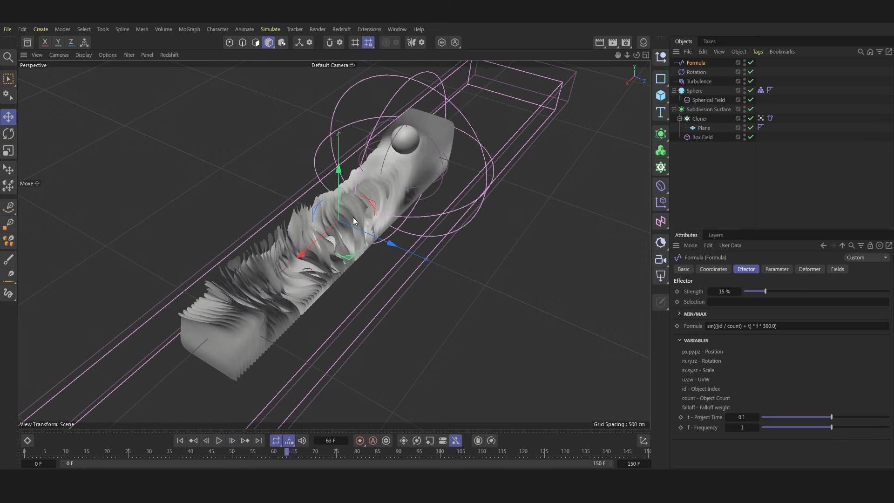
Step: Set the Formula effector's Strength to 10 % and replay the simulation from frame 0 to about frame 83
click(717, 291)
text(10)
key(Return)
click(180, 441)
click(219, 441)
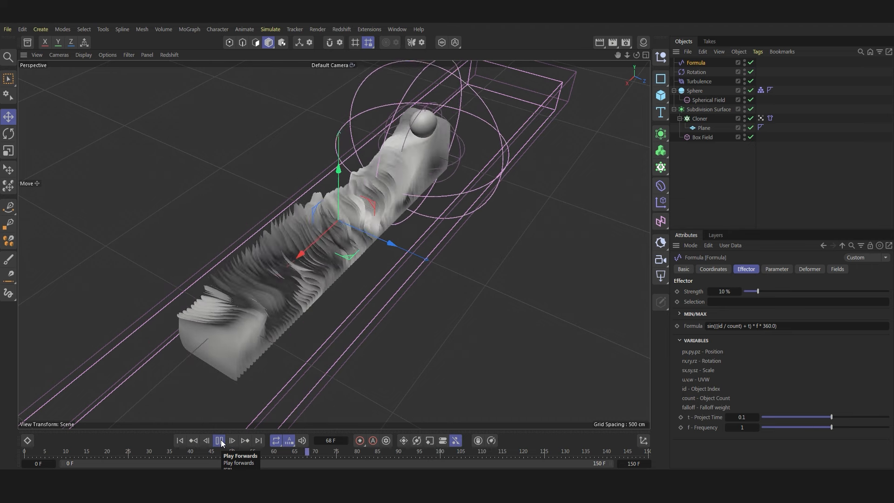
click(219, 441)
Step: Set the Formula effector's position P.X to 151 cm and replay the simulation from frame 0 to frame 150
click(770, 271)
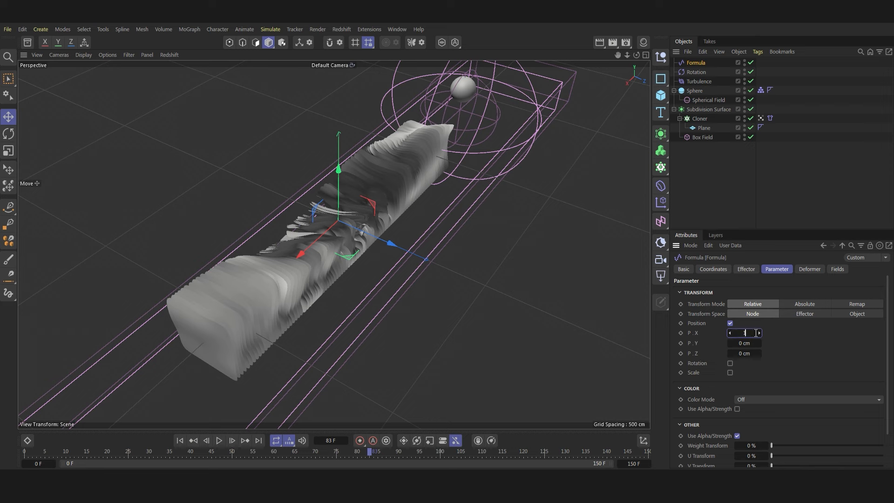
click(180, 441)
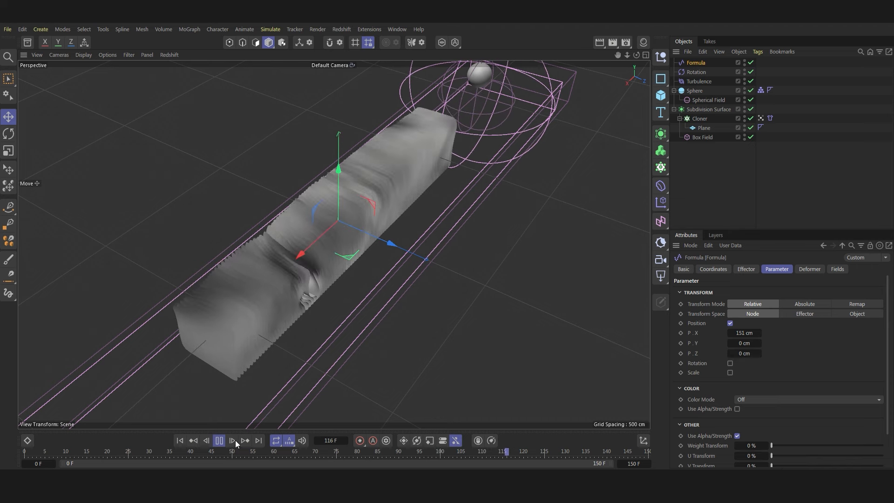
click(220, 440)
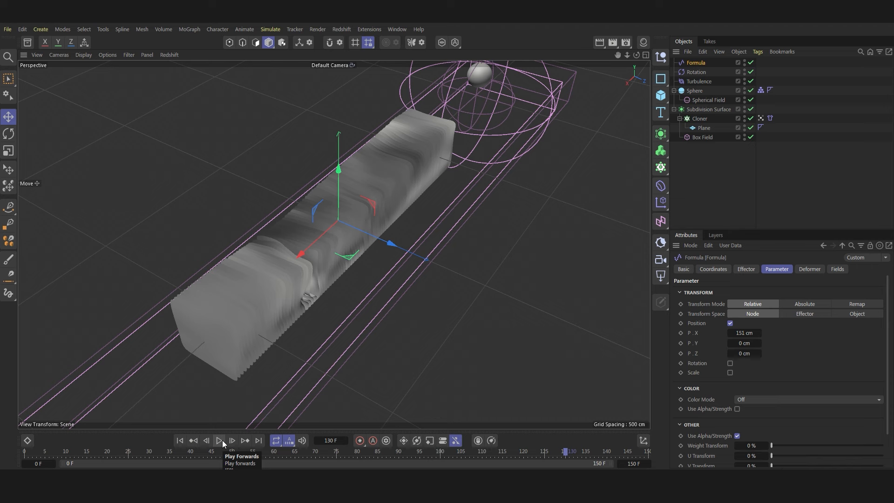
click(220, 440)
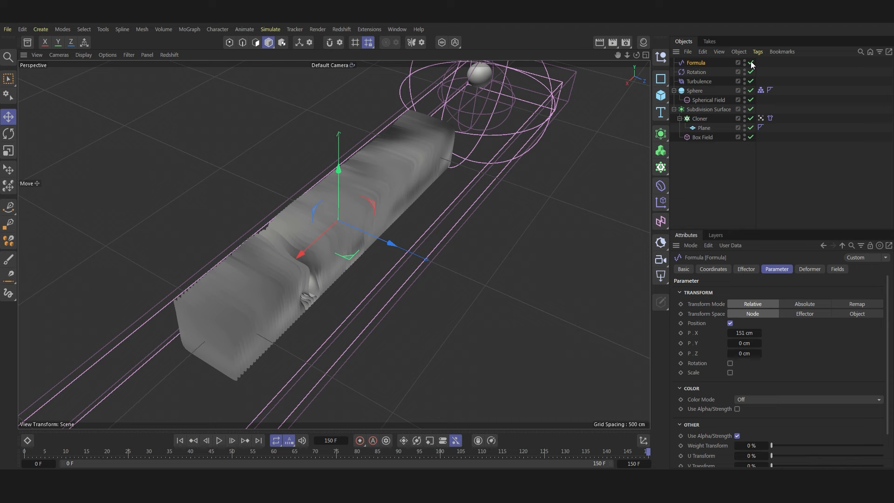
Step: Set the Formula effector's position P.X to 100 cm and replay the simulation past frame 125
click(744, 333)
click(220, 441)
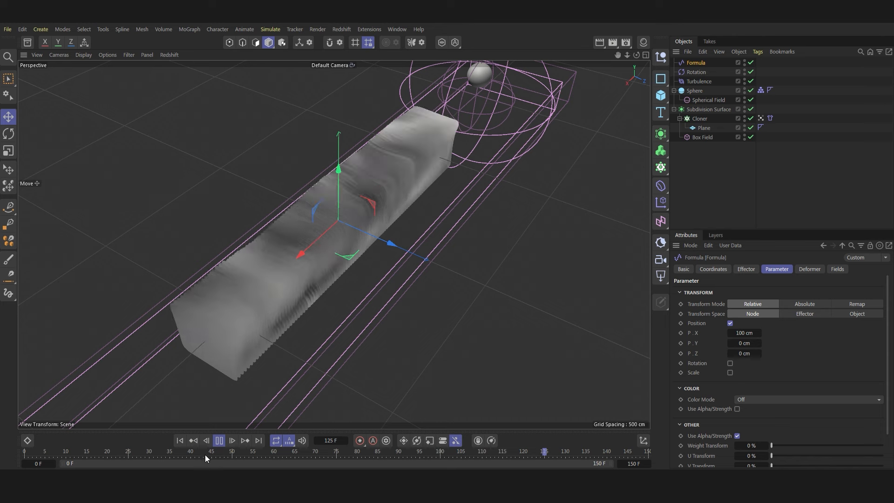
click(219, 441)
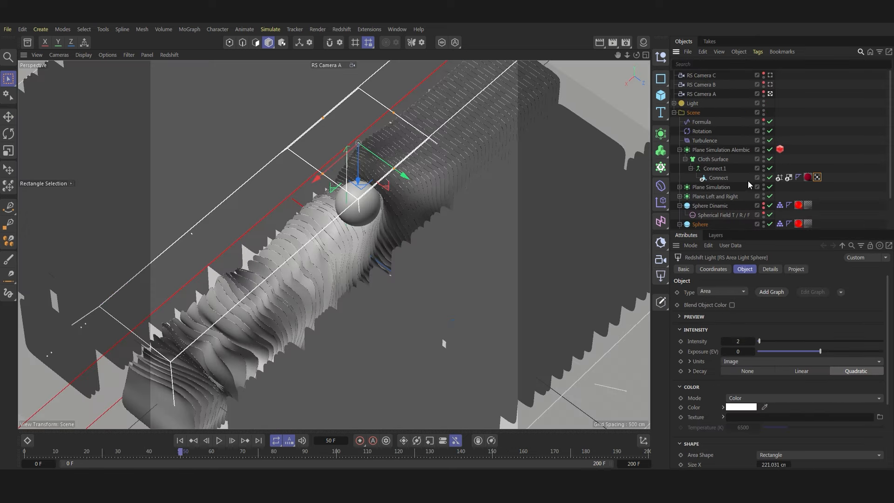
Step: Replay the finished scene's simulation from frame 0 twice, first past frame 141 and again to about frame 105
click(180, 441)
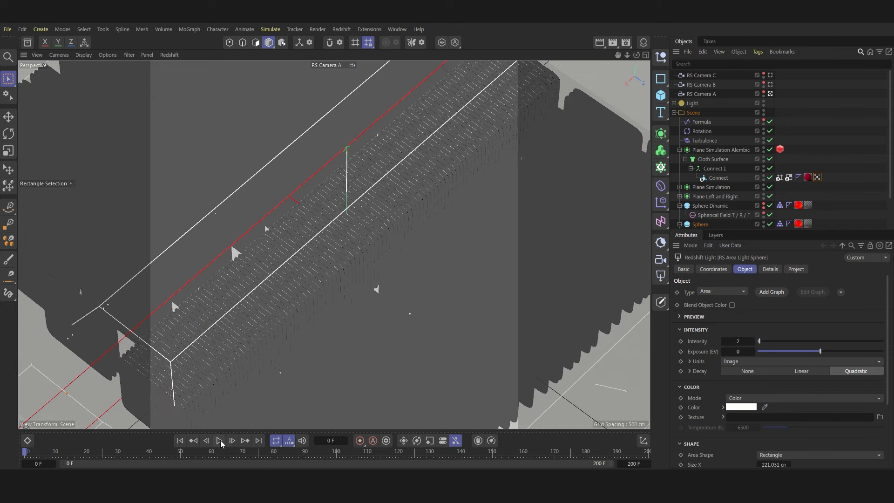
click(219, 441)
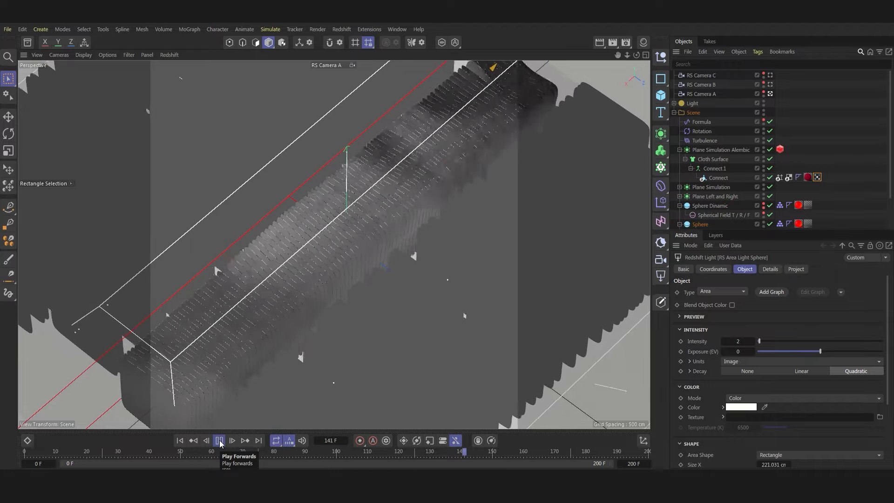
click(181, 442)
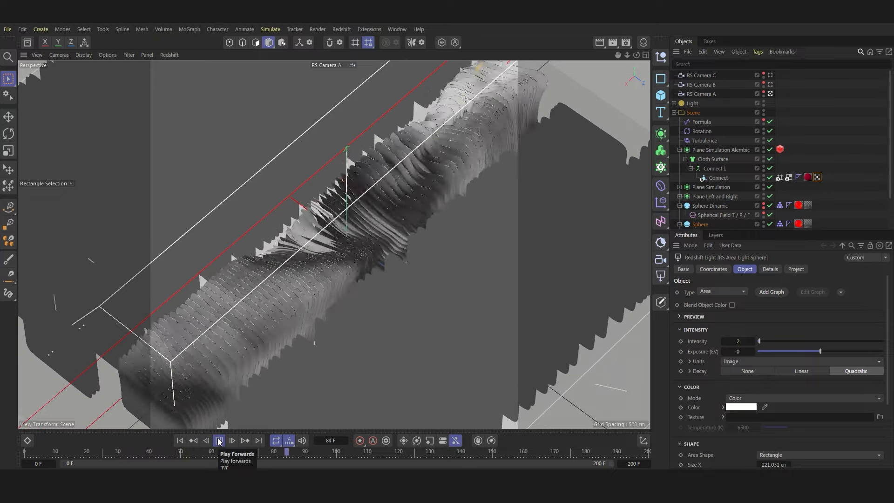
click(219, 440)
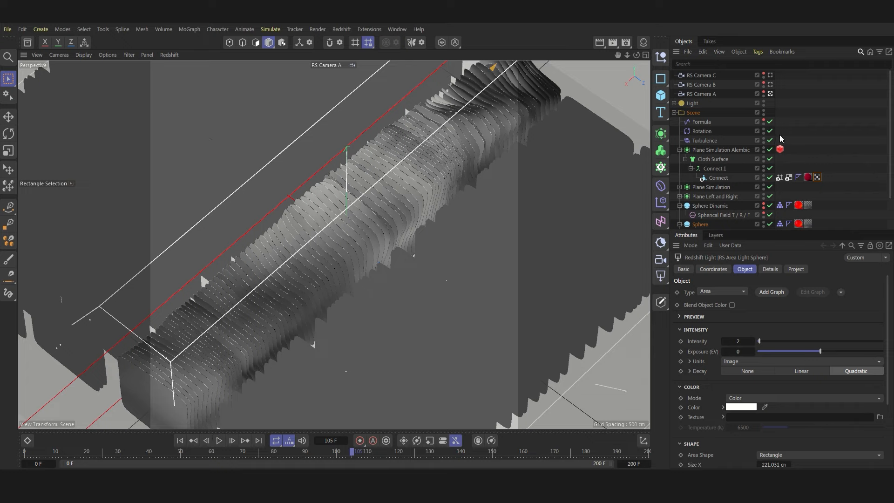
Step: Disable the Formula, Rotation and Turbulence objects and replay the Alembic-cached scene from frame 0 to about frame 81
click(180, 441)
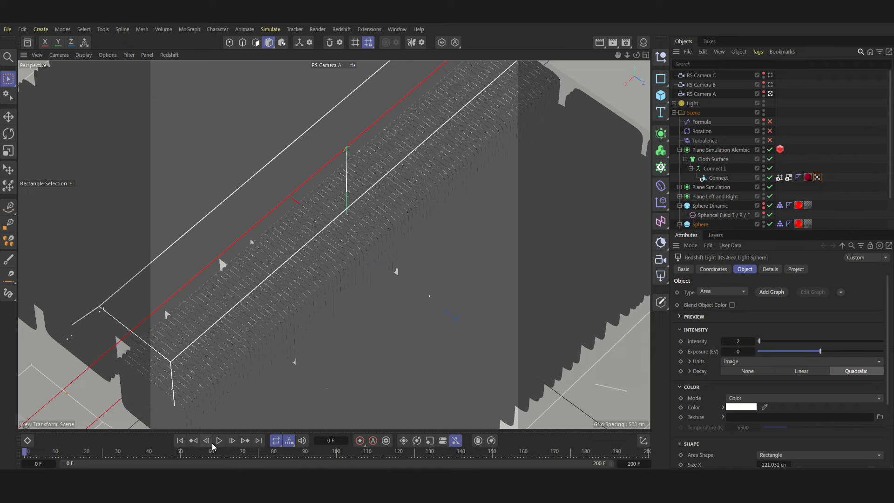
click(219, 441)
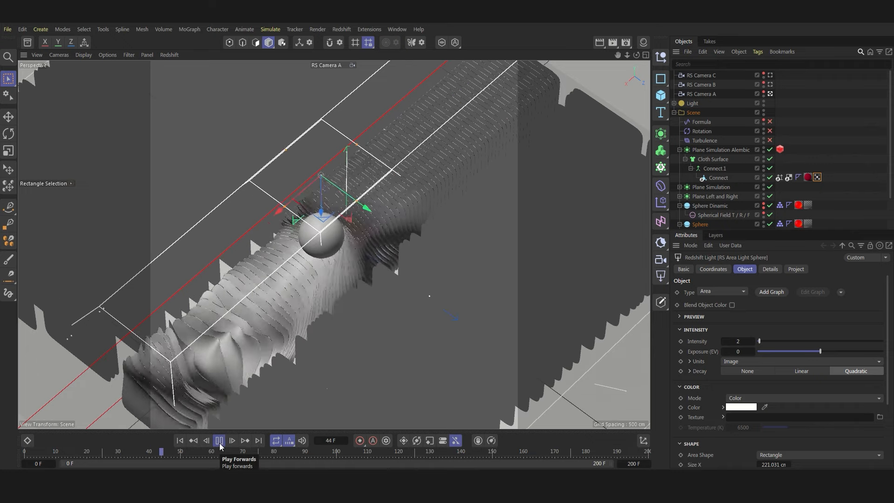
click(218, 441)
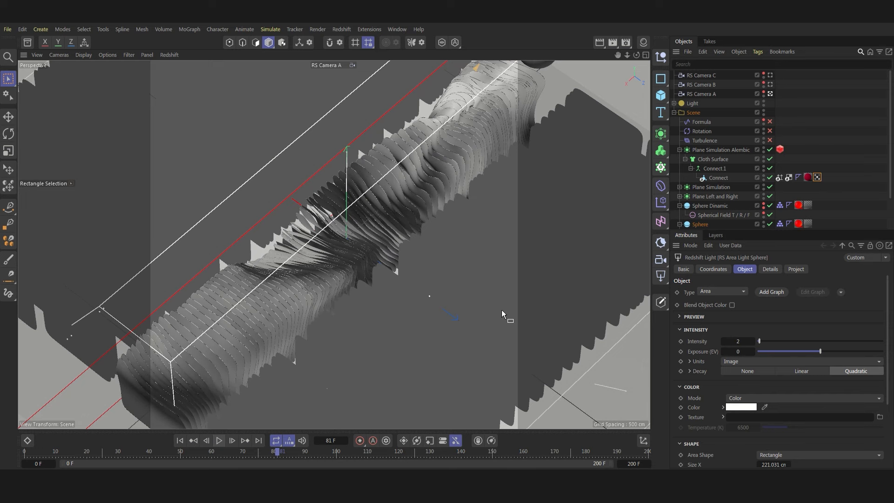
Step: Examine the Connect Alembic object's properties and collapse the Plane Simulation Alembic hierarchy
click(711, 179)
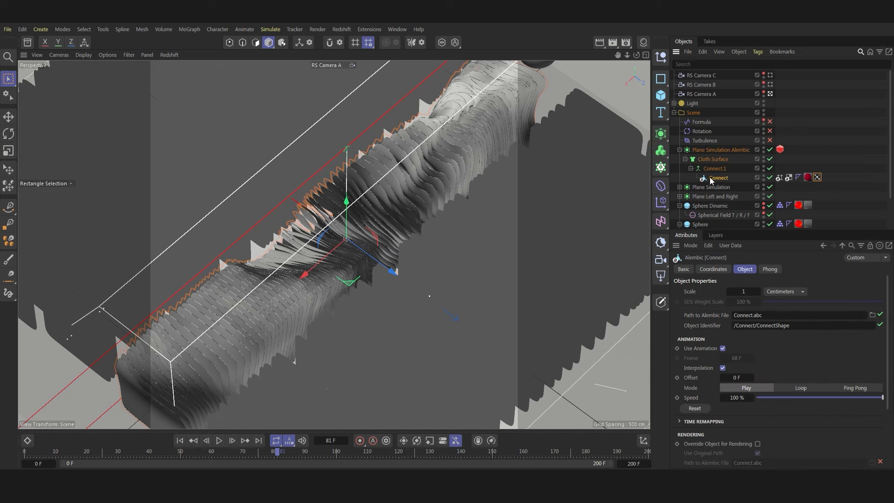
click(679, 150)
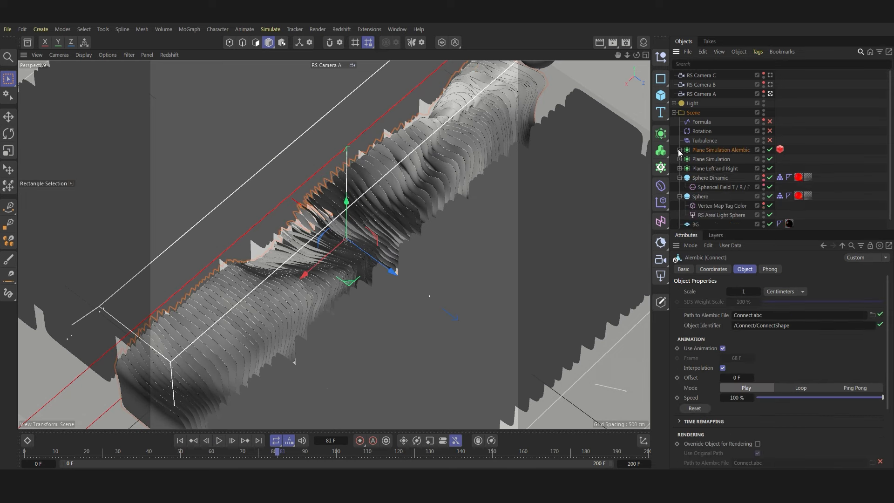
Step: Open the Redshift RenderView, start the interactive render and dock it beside the viewport
click(342, 29)
click(359, 105)
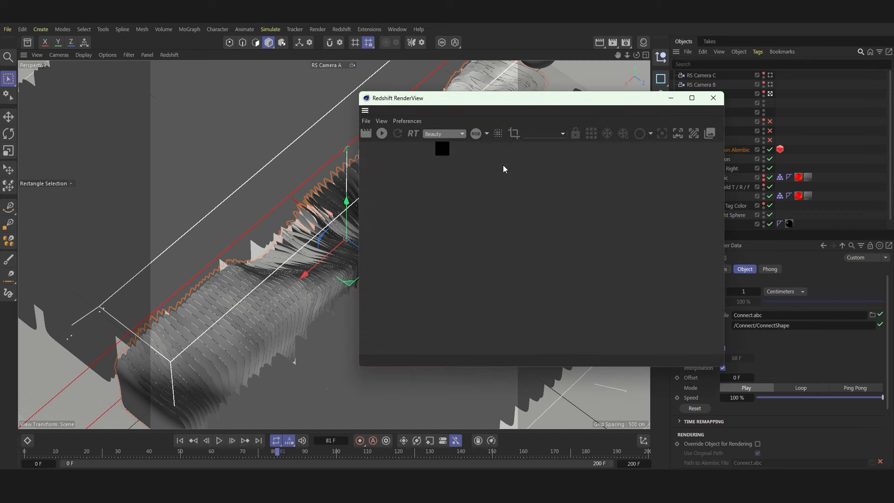
click(387, 134)
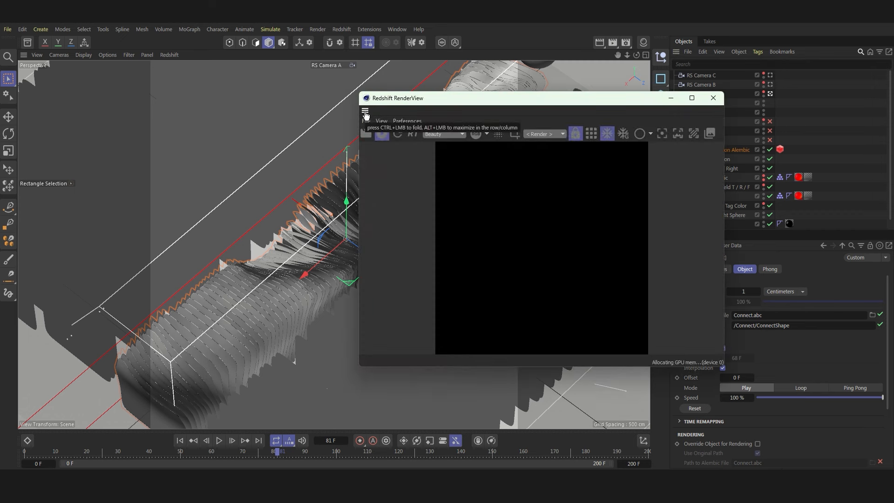
drag(365, 114, 651, 87)
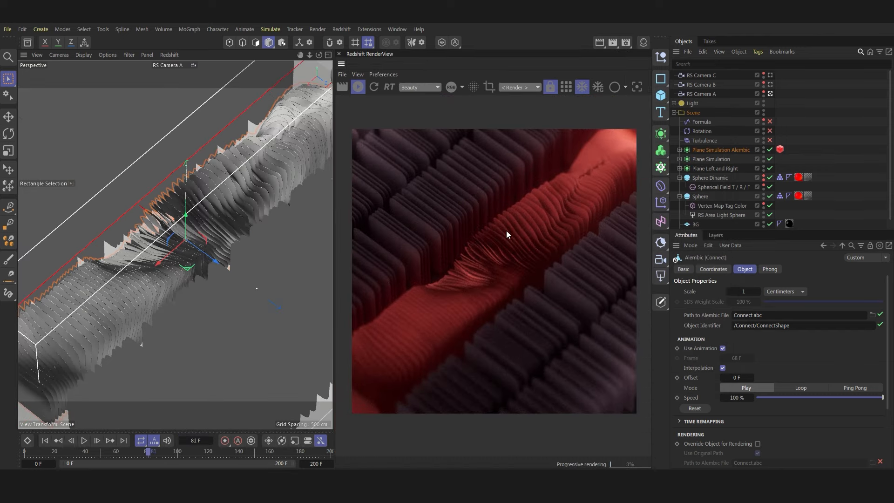
Step: Collapse the two sphere hierarchies and expand the Light group, leaving RS Dome Light.1 as its only enabled light
click(679, 178)
click(680, 186)
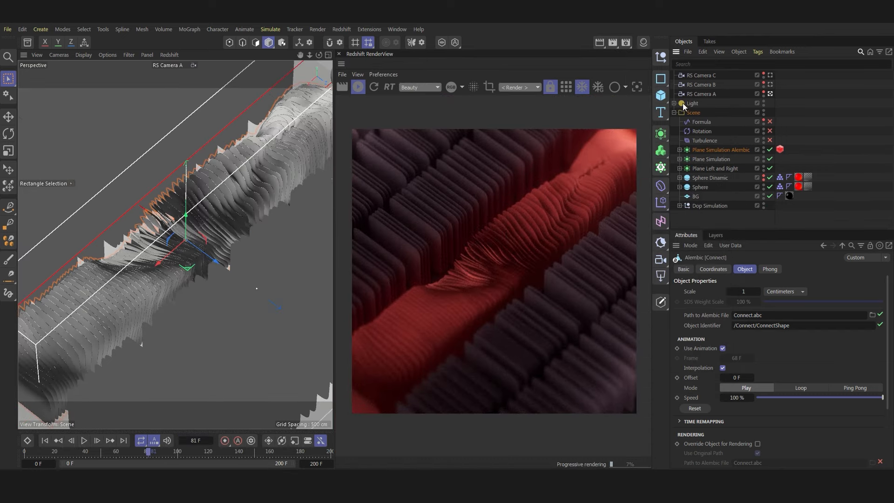
click(674, 103)
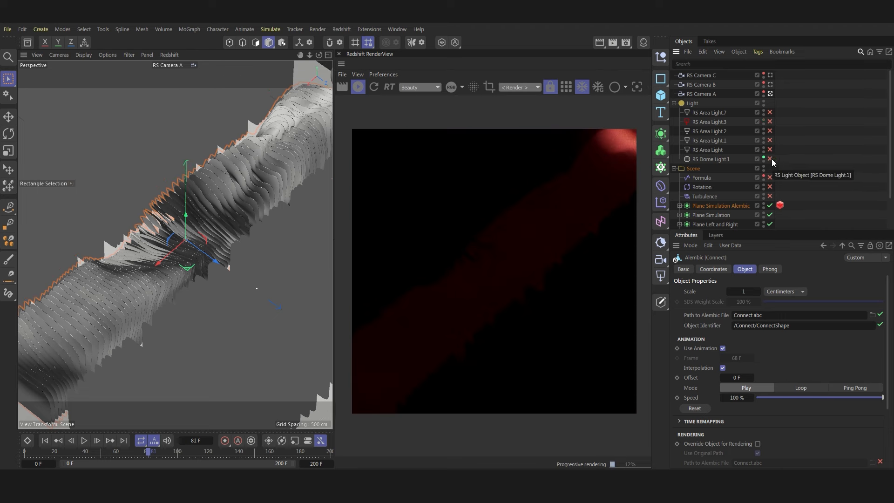
scroll(719, 168, down, 3)
scroll(719, 168, up, 3)
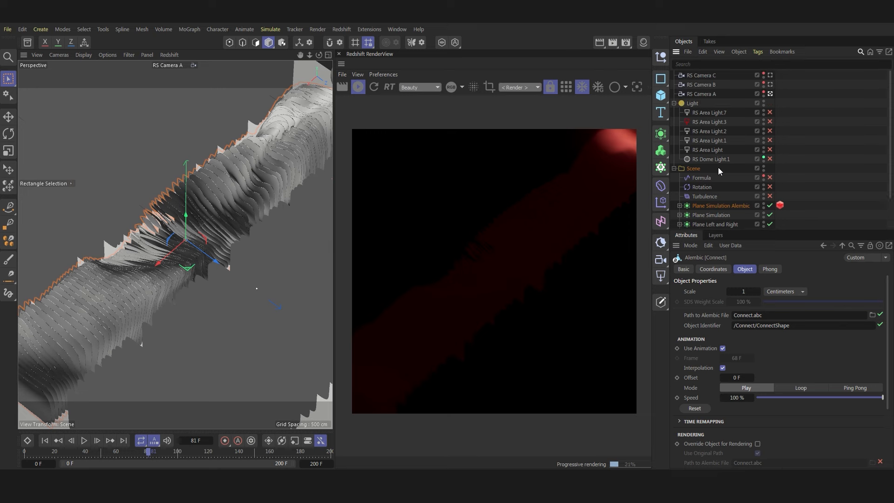
click(772, 158)
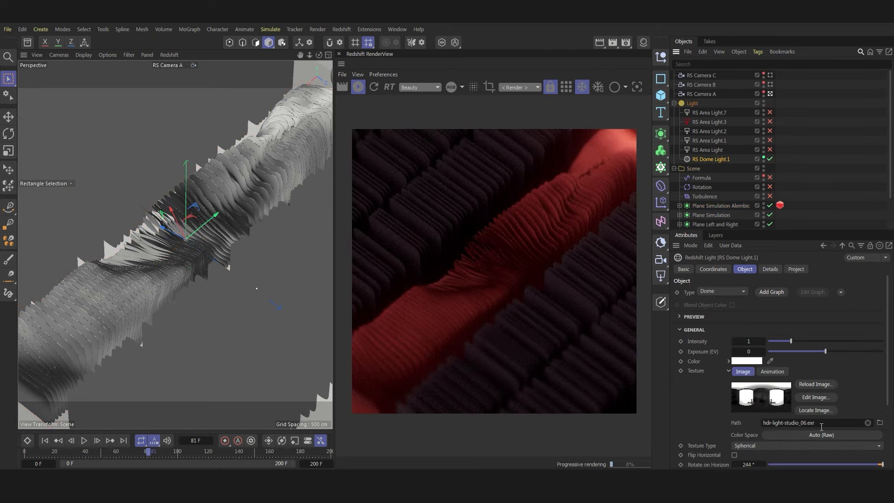
Step: Set the RenderView to render through RS Camera A and return the viewport to the default camera
click(717, 151)
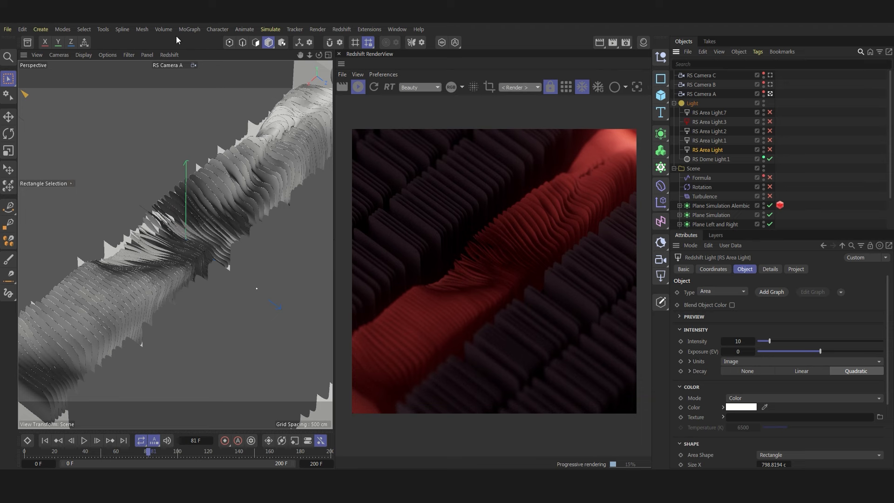
click(516, 88)
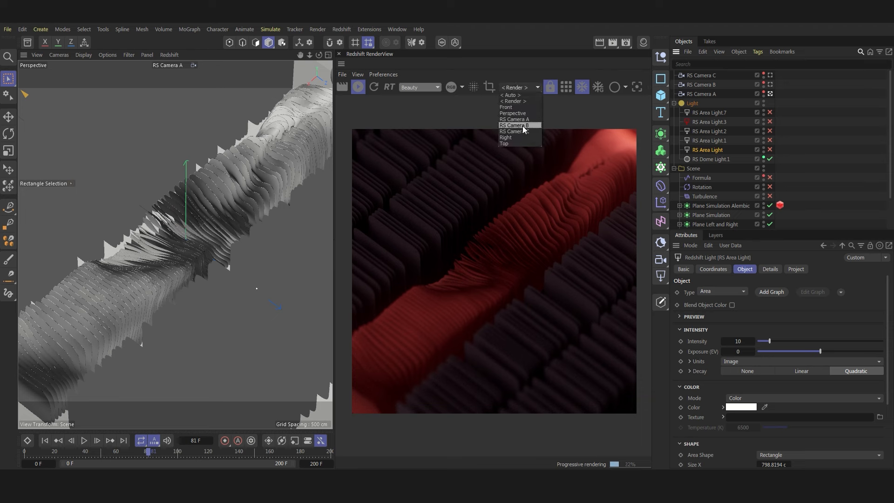
click(517, 119)
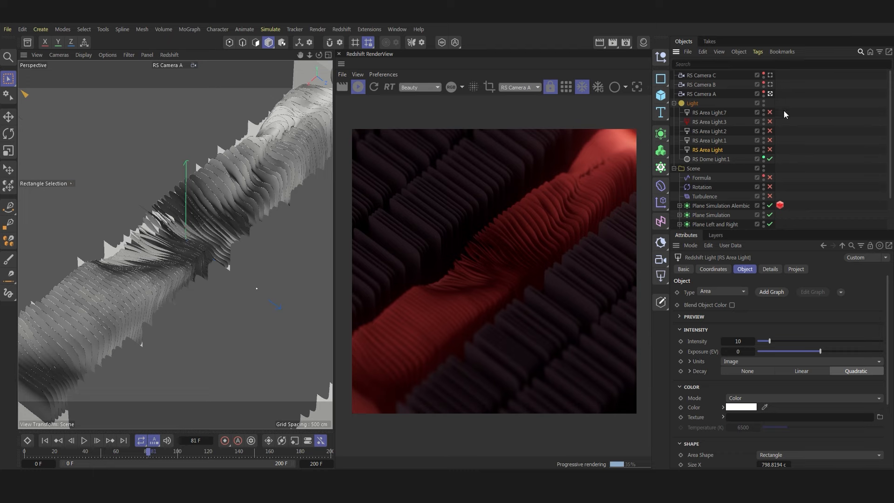
click(770, 94)
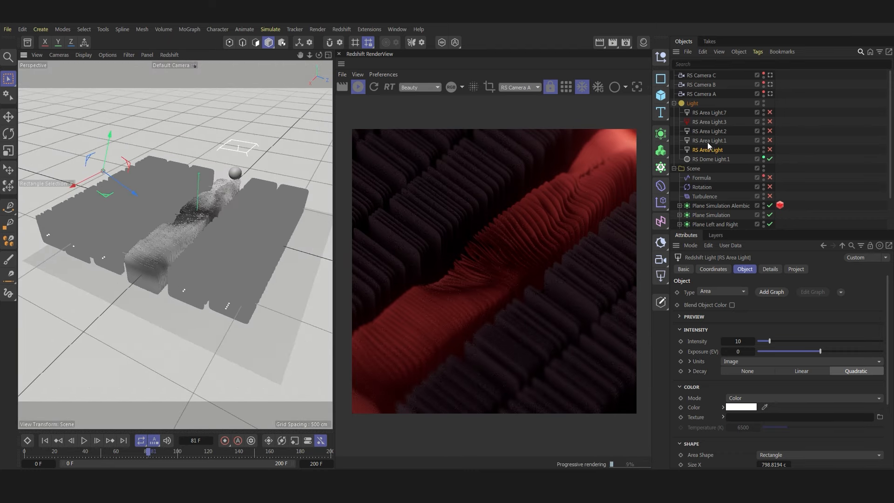
Step: Enable RS Area Light and RS Area Light.1 on either side of the planes
click(770, 149)
scroll(79, 168, up, 3)
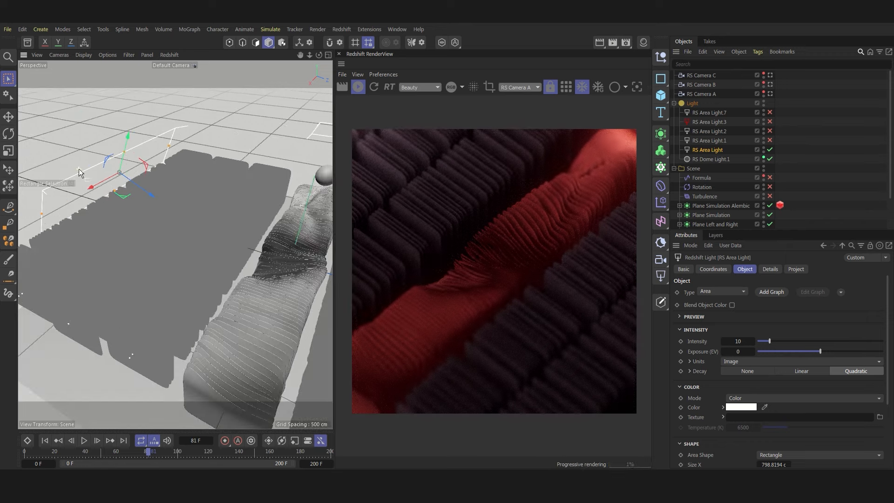
drag(319, 55, 496, 166)
click(709, 141)
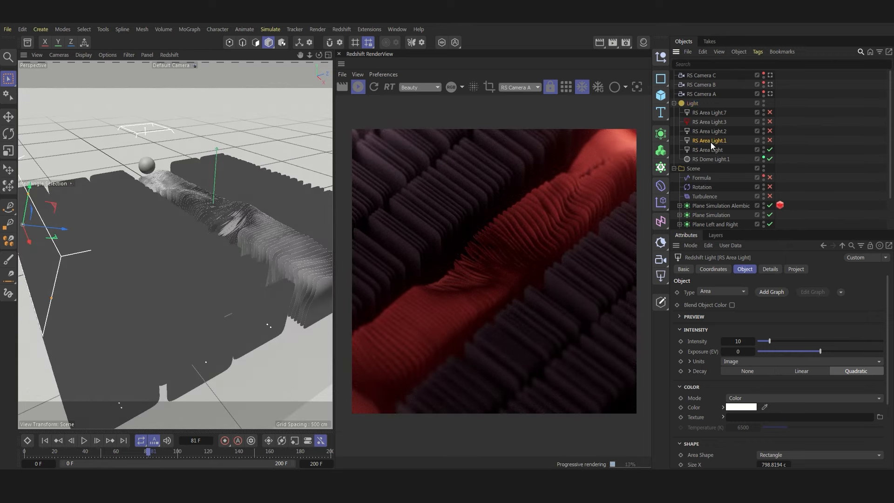
click(770, 140)
scroll(190, 226, down, 5)
scroll(259, 191, up, 3)
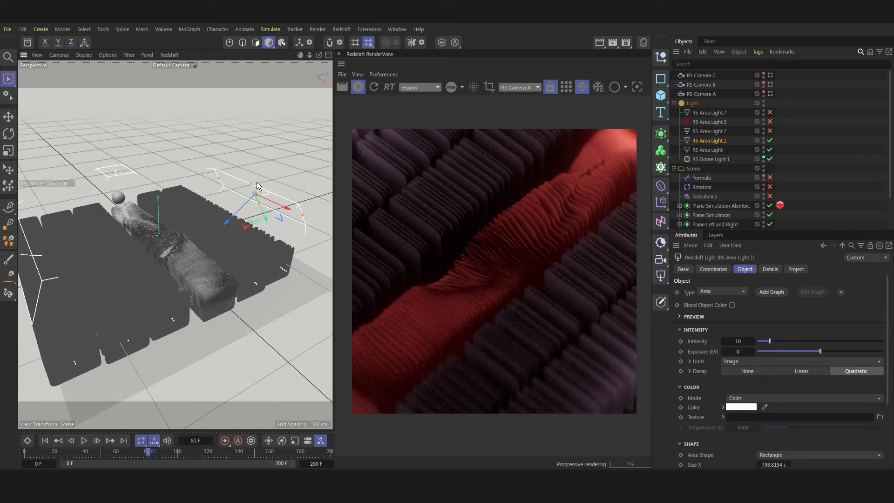
Step: Enable RS Area Light.2 above the central planes and the red RS Area Light.3 along their side
click(721, 132)
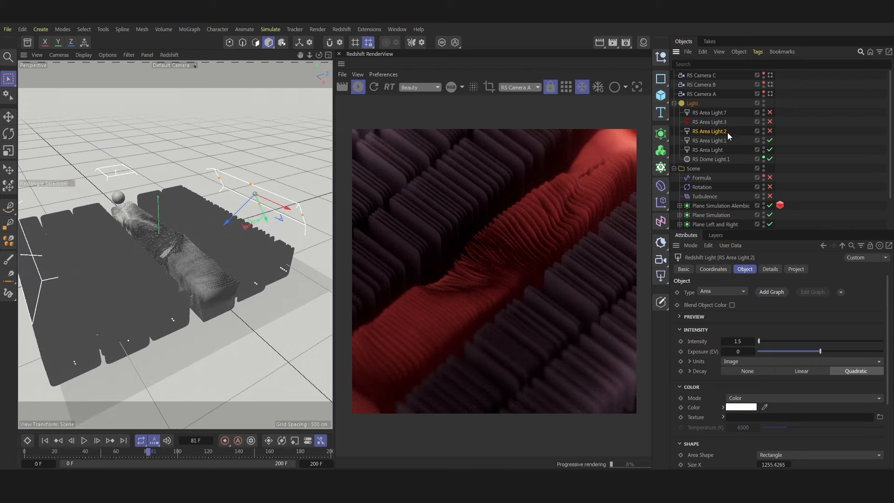
click(770, 131)
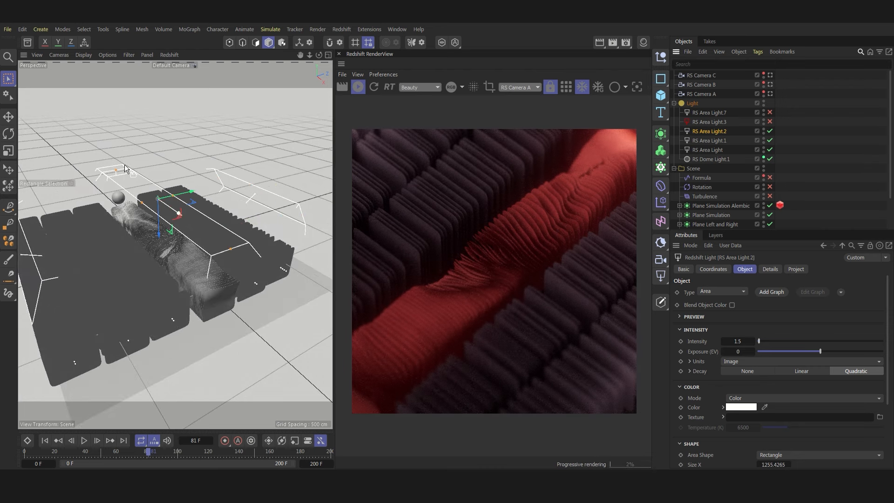
click(709, 122)
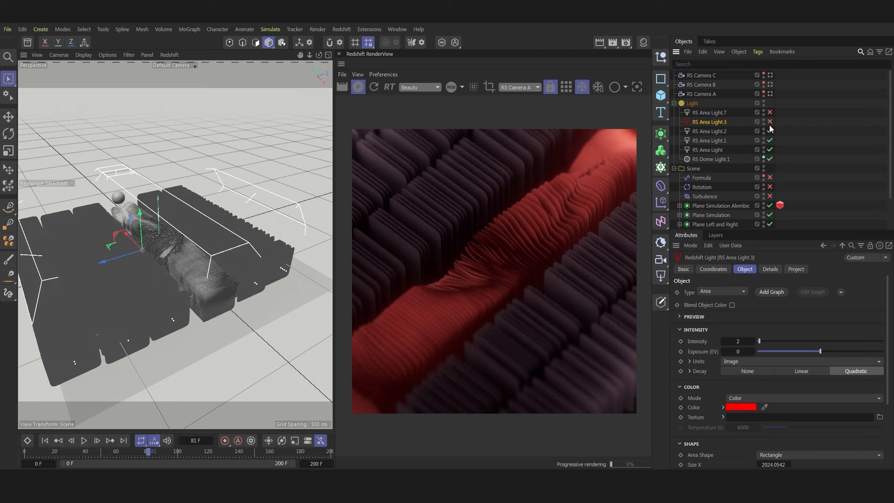
click(770, 121)
scroll(50, 281, up, 2)
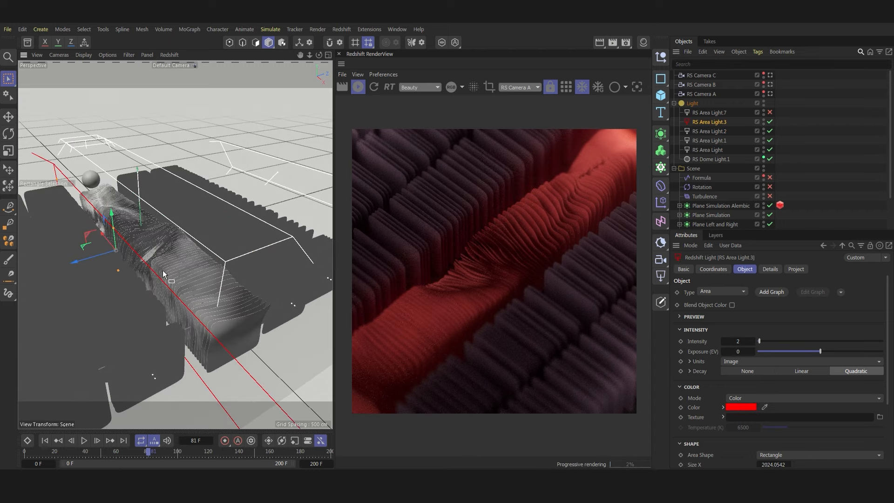
alt+drag(163, 261, 112, 261)
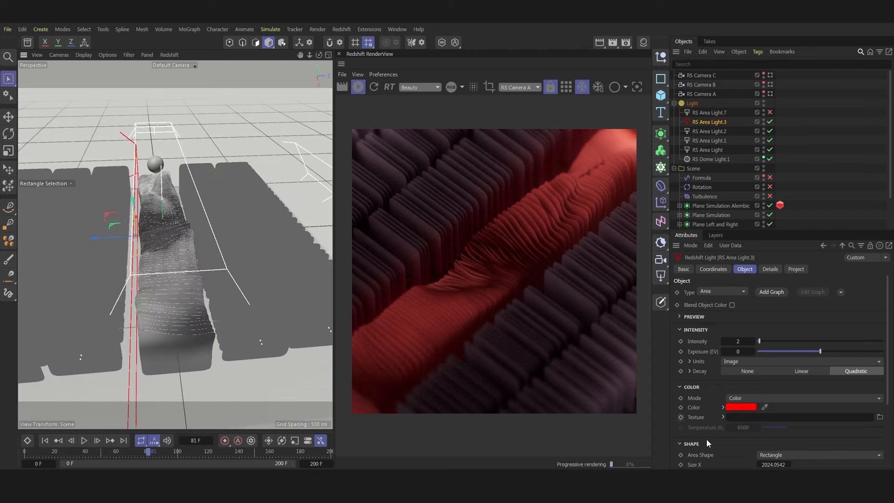
Step: Enable RS Area Light.7, inspect its placement in the scene and collapse the Light group
click(717, 112)
click(770, 112)
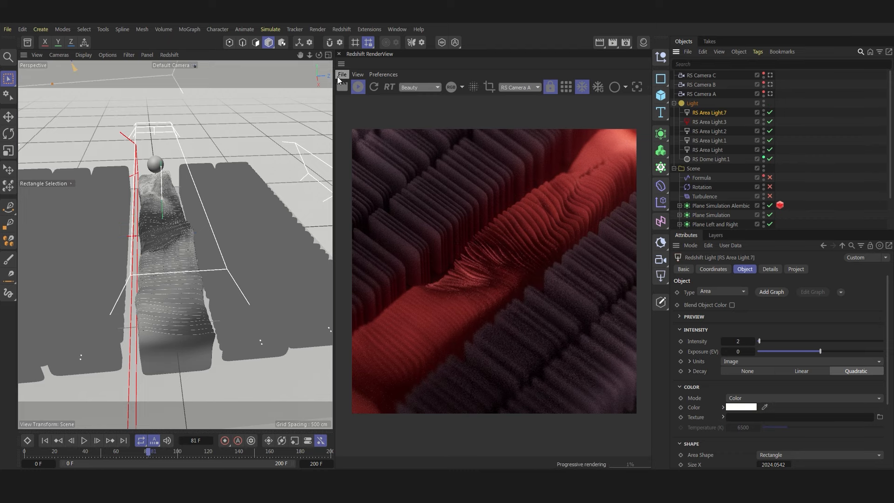
drag(319, 55, 322, 110)
alt+drag(175, 244, 187, 298)
mouse_move(200, 138)
alt+right_down()
mouse_move(105, 105)
mouse_move(209, 128)
alt+right_up()
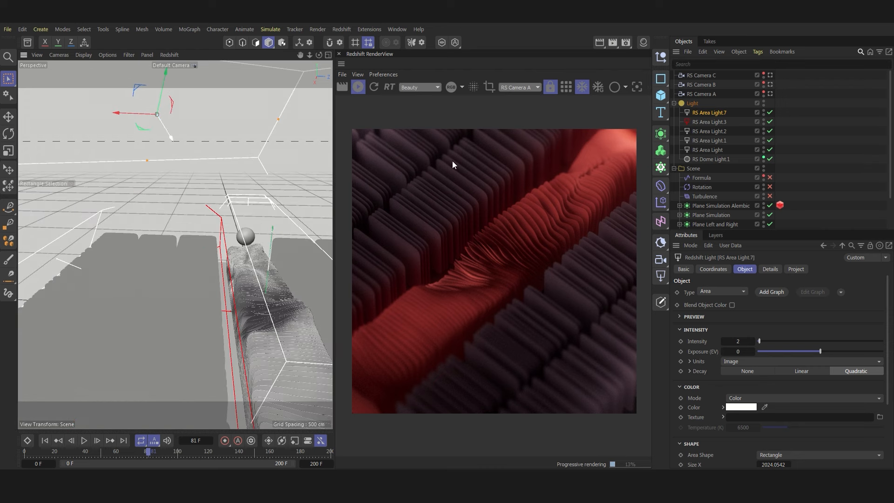
click(674, 103)
Step: Show the scene materials and examine the BG plane and the node setup of its BG material
click(644, 43)
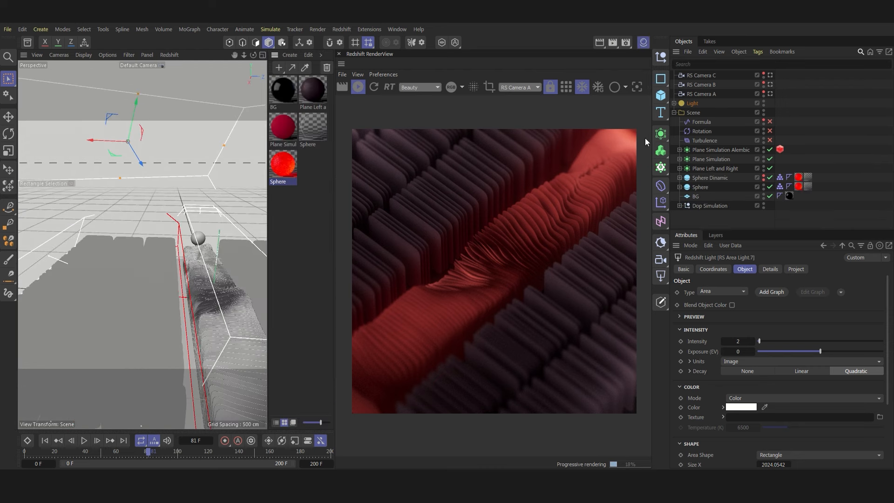
click(290, 98)
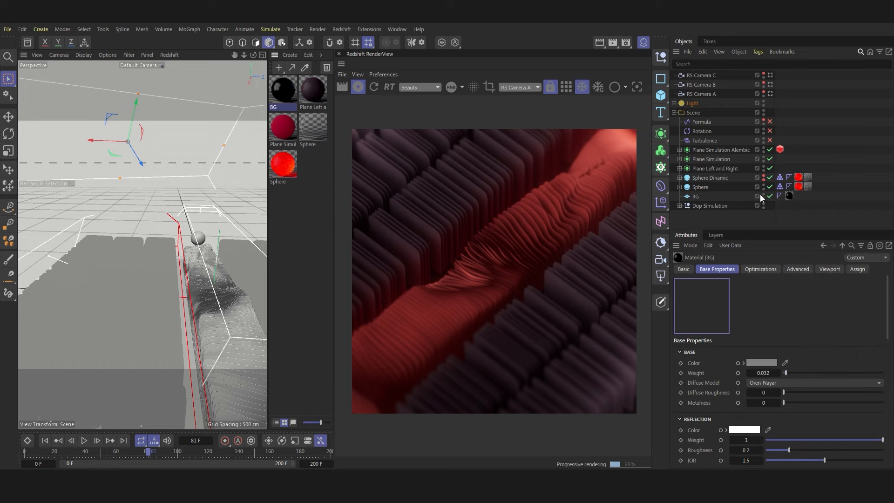
click(698, 197)
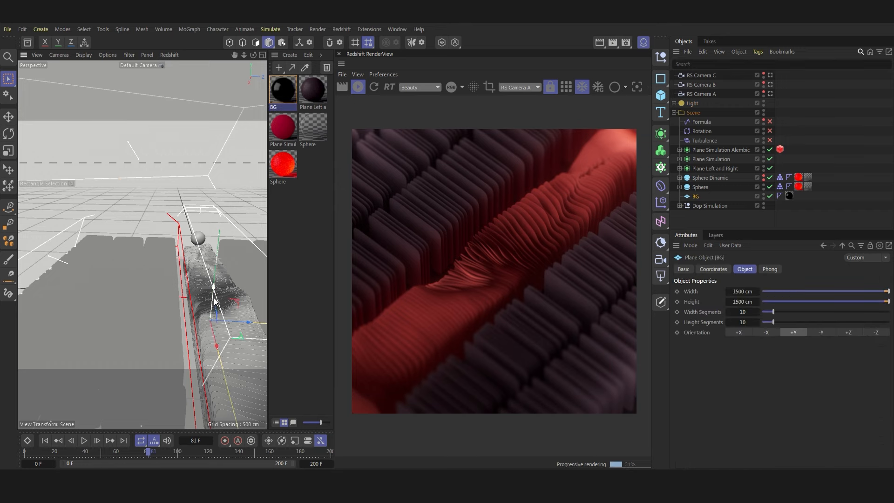
drag(213, 302, 219, 240)
double_click(281, 88)
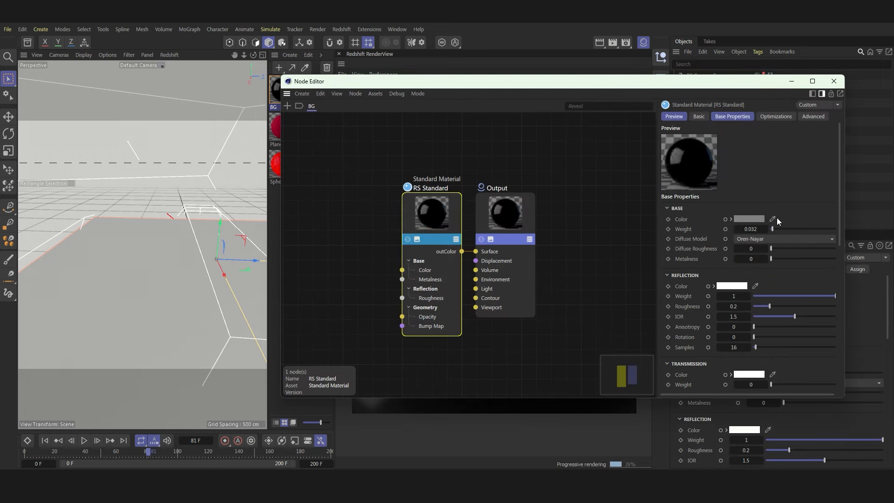
click(834, 81)
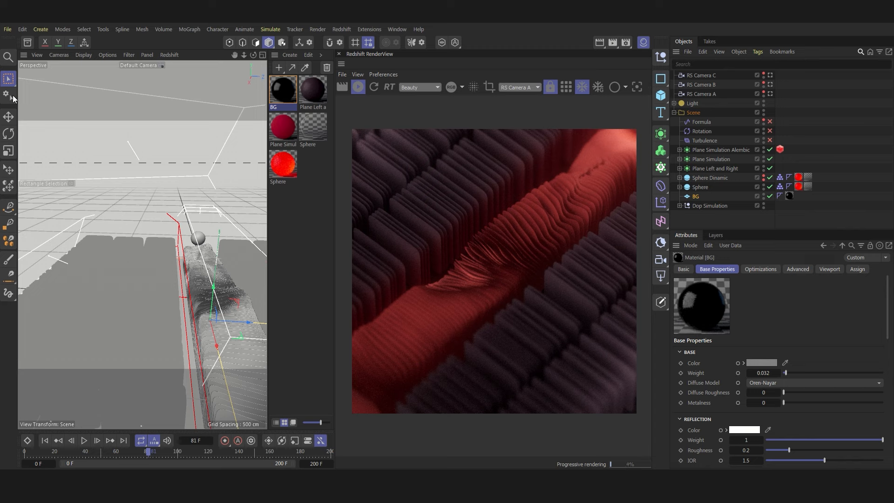
Step: Add the Leather Milled Cowhide 001 Lavender 120cm material from the Asset Browser's Leather category and examine its inputs
click(8, 116)
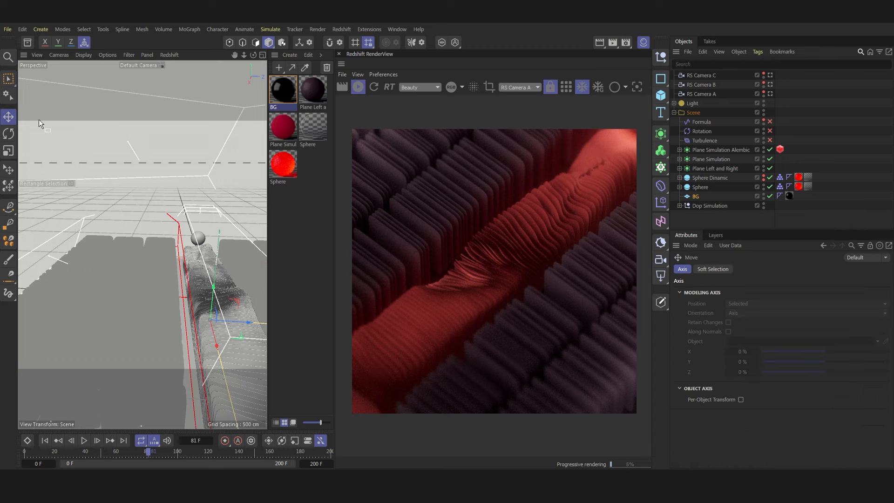
click(26, 43)
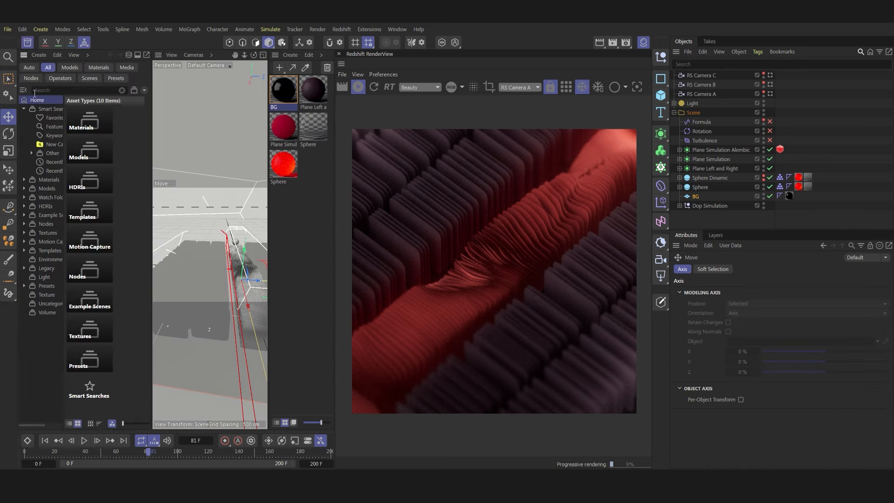
click(99, 69)
click(45, 241)
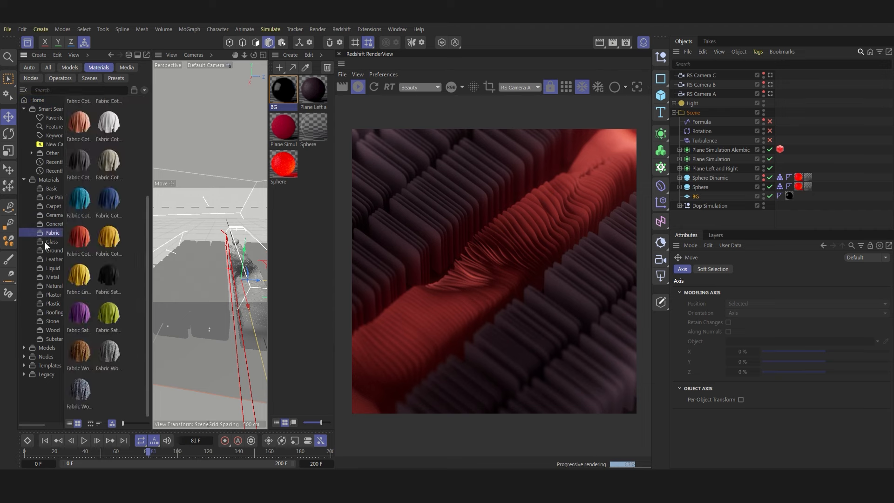
click(49, 251)
click(50, 259)
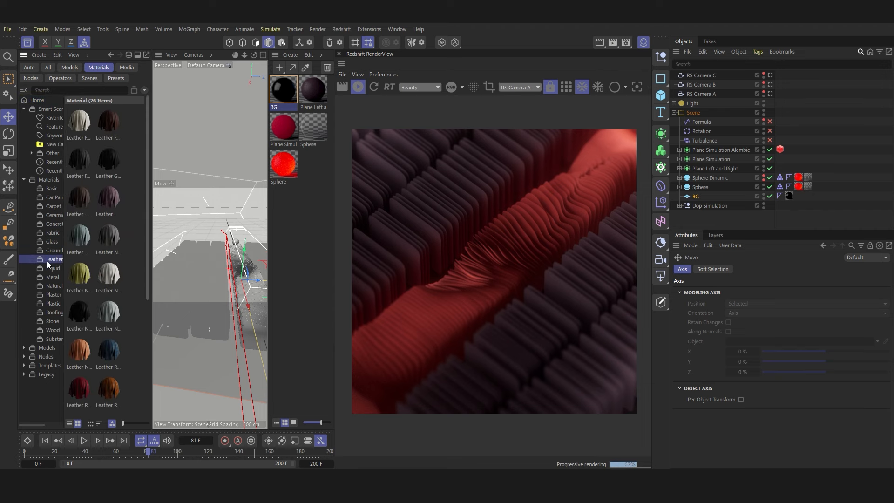
double_click(106, 203)
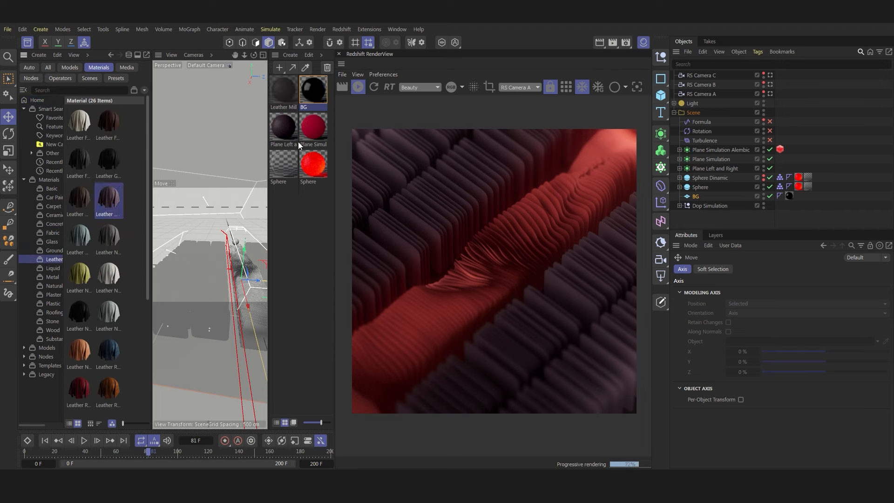
click(283, 91)
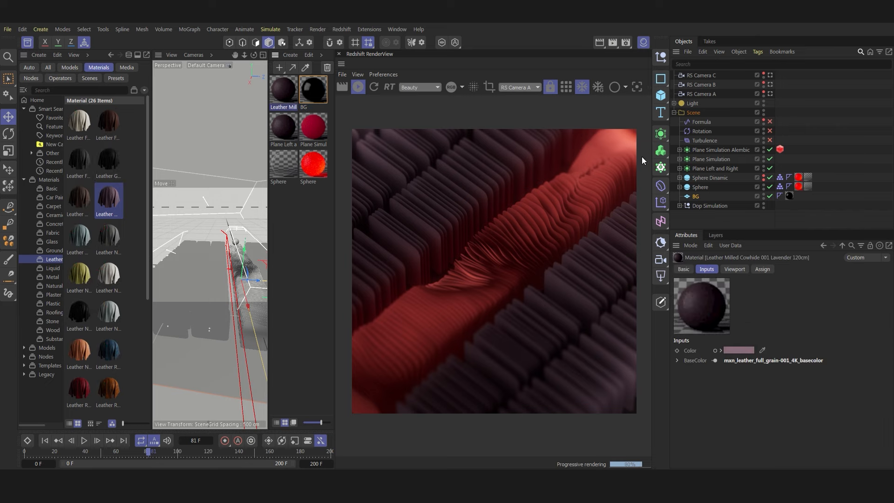
click(28, 42)
Step: Select Plane Left and Right, expand its hierarchy down to the Cloner in Connect.2 and inspect the material tag on Plane.1
drag(253, 55, 233, 62)
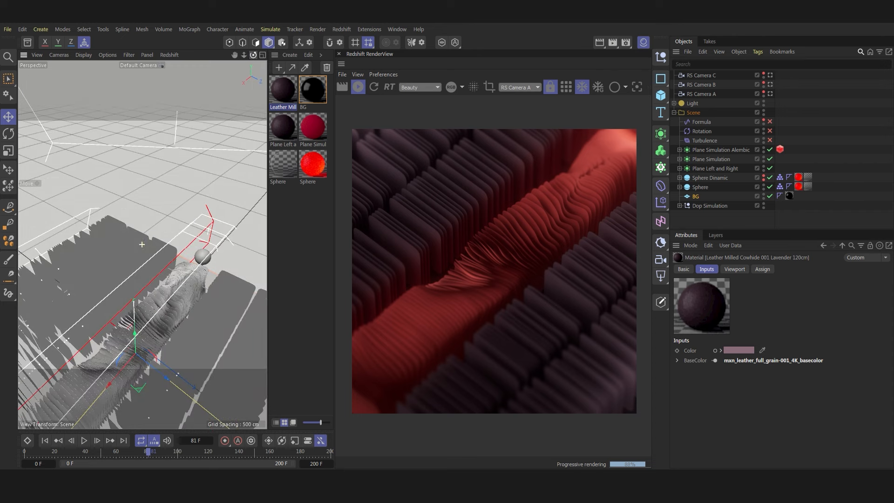
scroll(89, 306, up, 10)
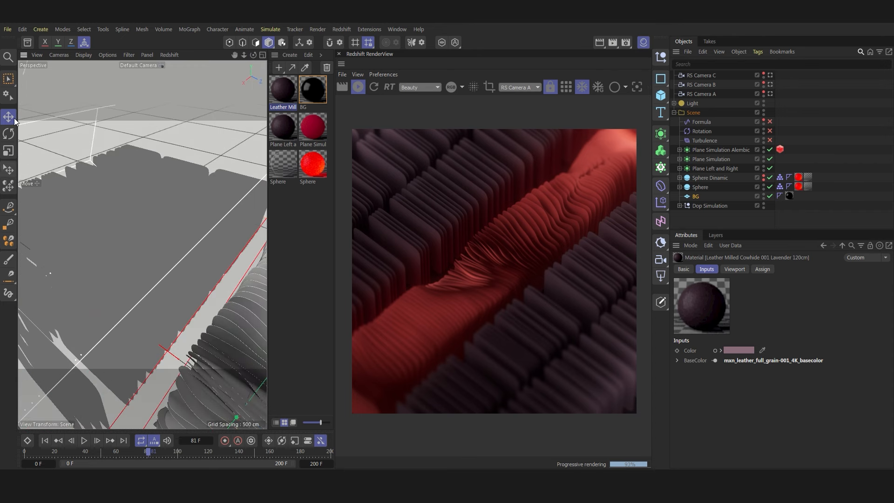
click(9, 116)
click(158, 231)
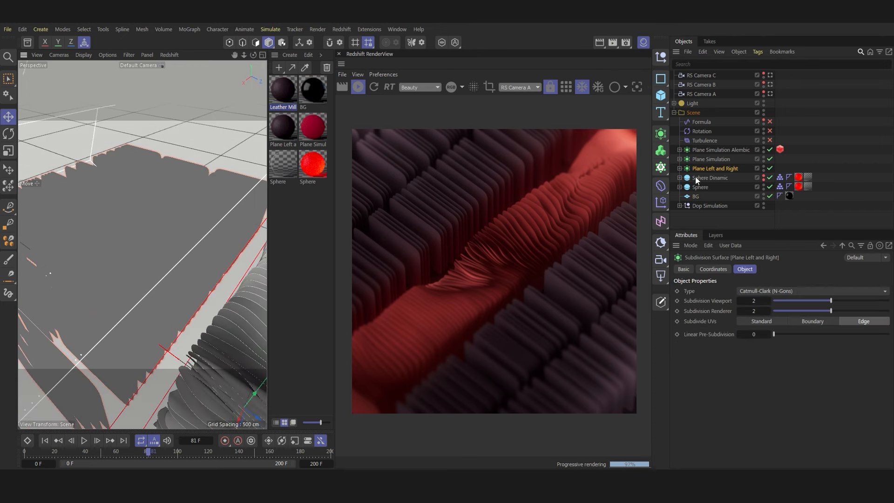
click(679, 168)
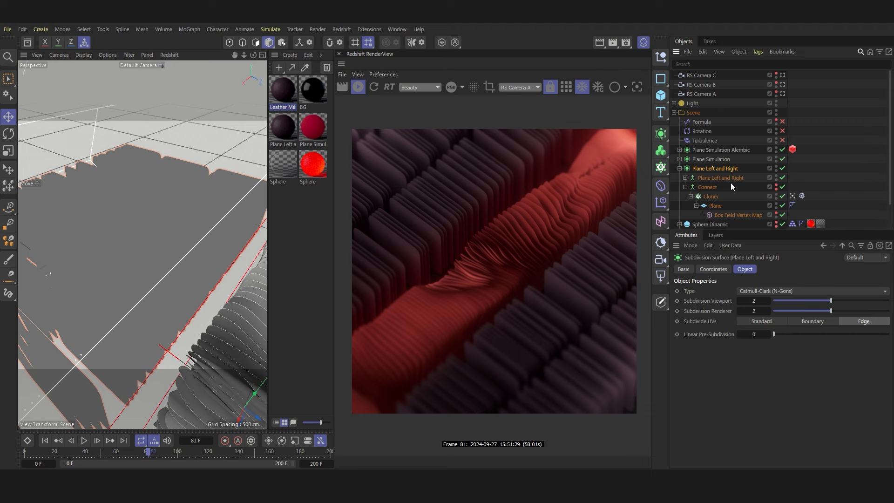
click(685, 187)
click(685, 187)
click(691, 196)
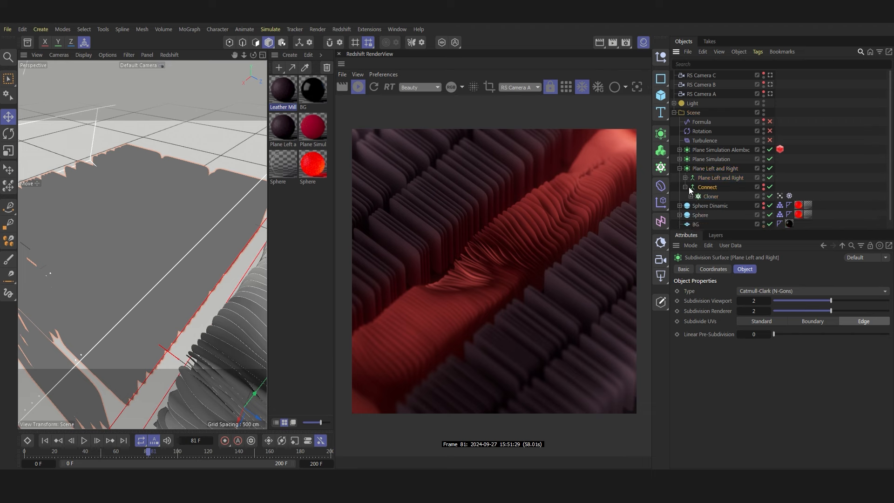
click(686, 187)
click(685, 177)
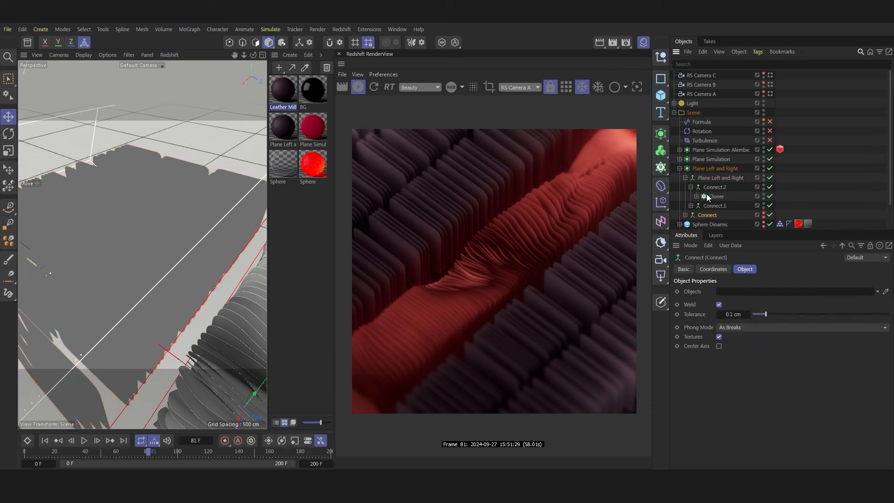
click(708, 197)
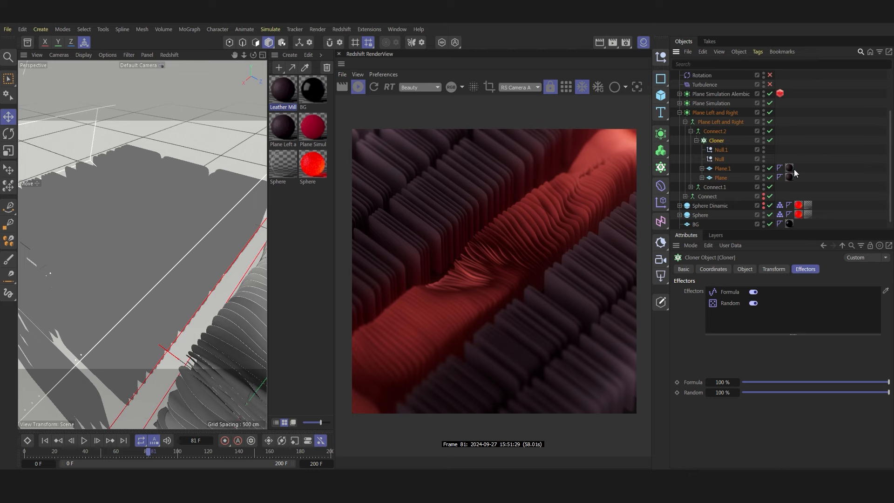
click(790, 168)
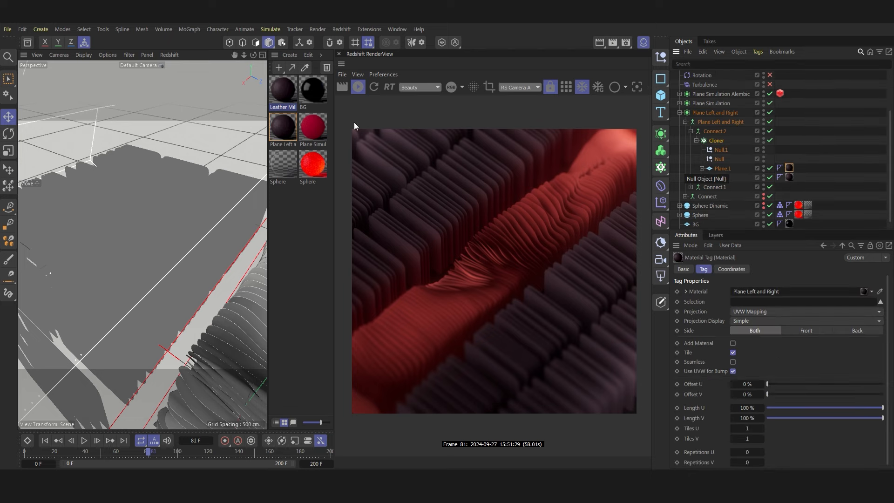
Step: Examine the node setup of the Leather Milled Cowhide 001 Lavender 120cm material, including its Standard Material's transmission, sheen and coat properties
double_click(283, 89)
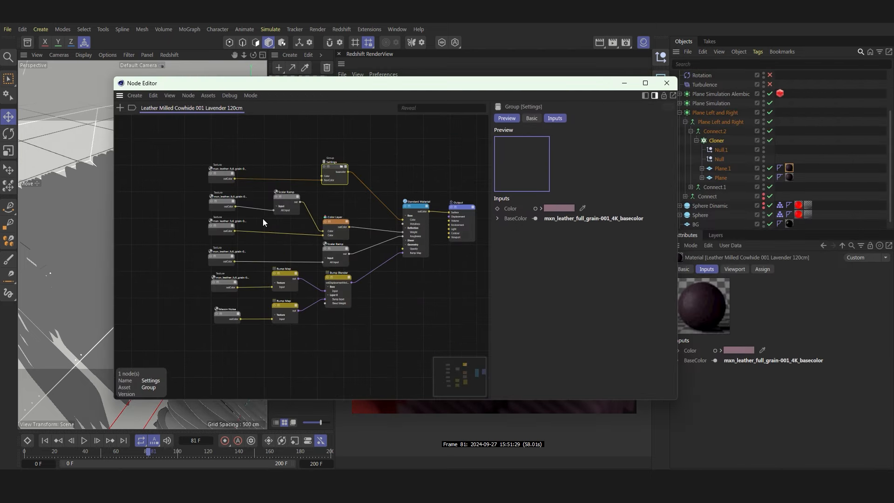
scroll(364, 221, up, 6)
click(245, 178)
scroll(500, 267, down, 10)
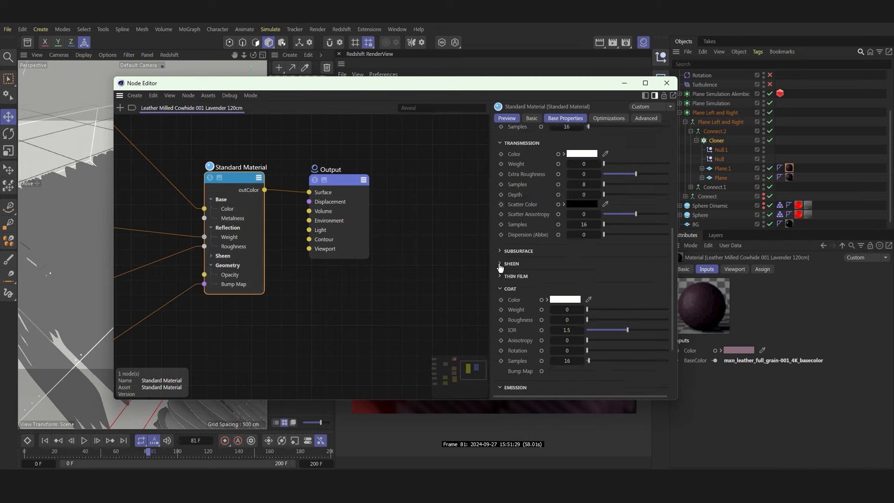
click(500, 266)
click(667, 83)
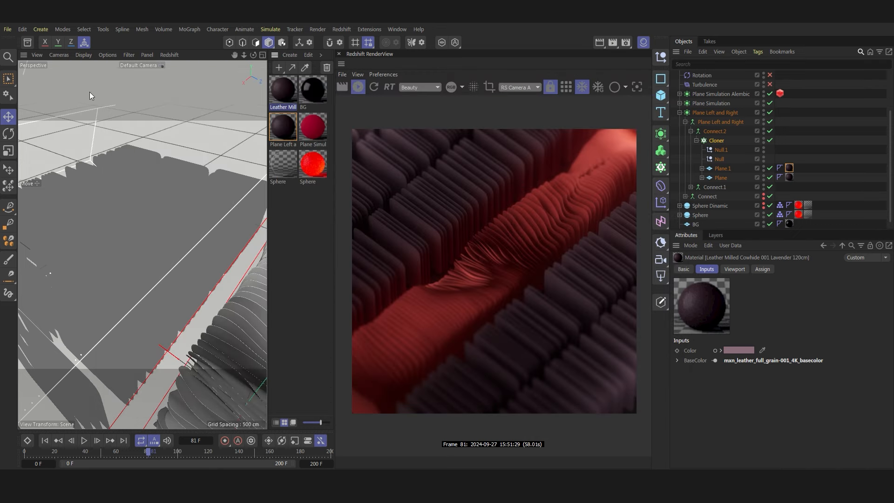
Step: Browse the Asset Browser's Fabric and Carpet materials and add Carpet Rips 002 Coral 300cm to the scene
click(30, 43)
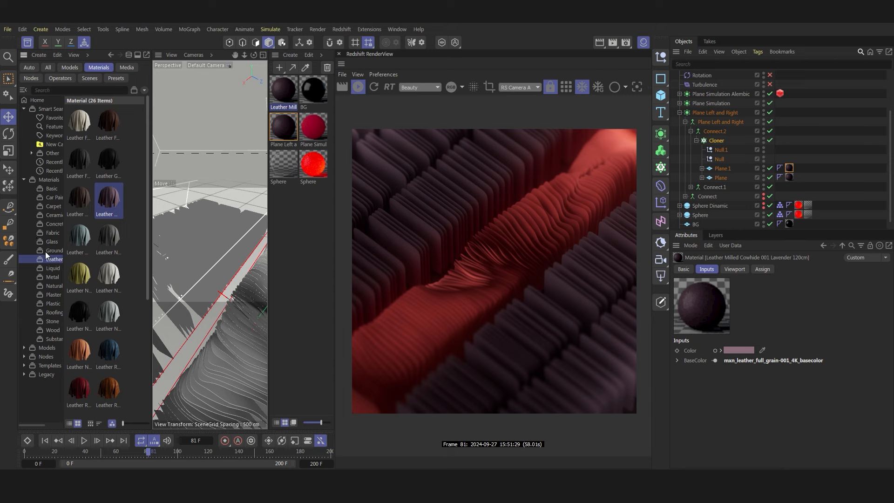
click(47, 233)
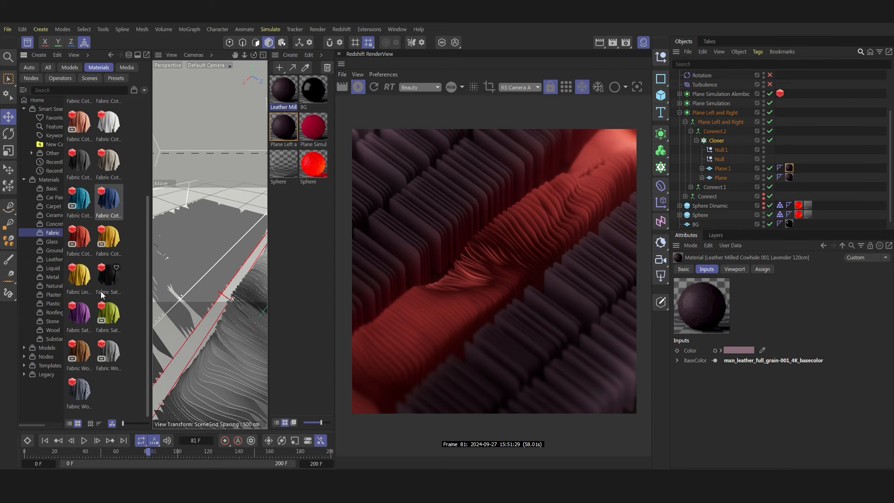
click(312, 131)
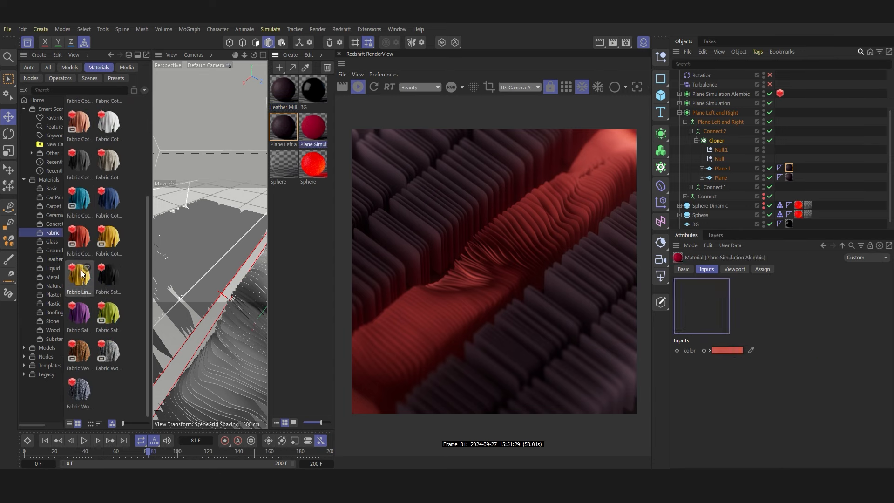
click(46, 224)
click(48, 215)
click(47, 206)
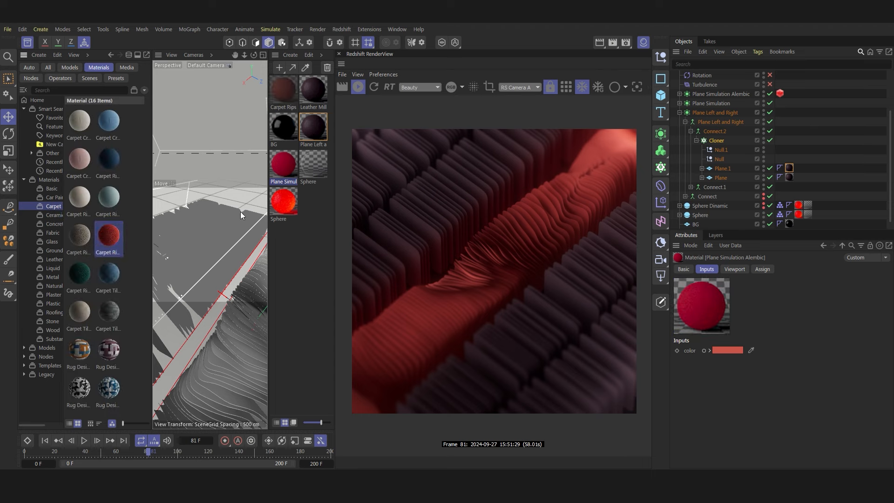
click(282, 90)
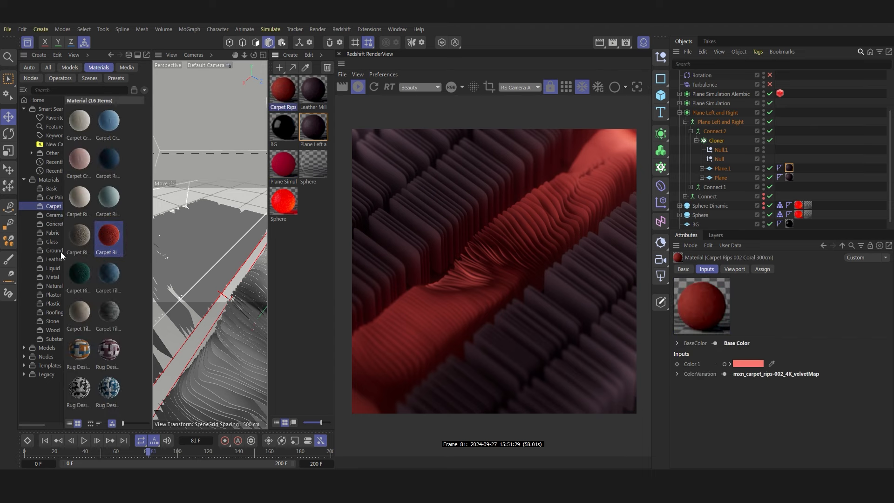
Step: Hide the Asset Browser and examine the node setup of the Carpet Rips 002 Coral 300cm material
click(30, 43)
double_click(286, 88)
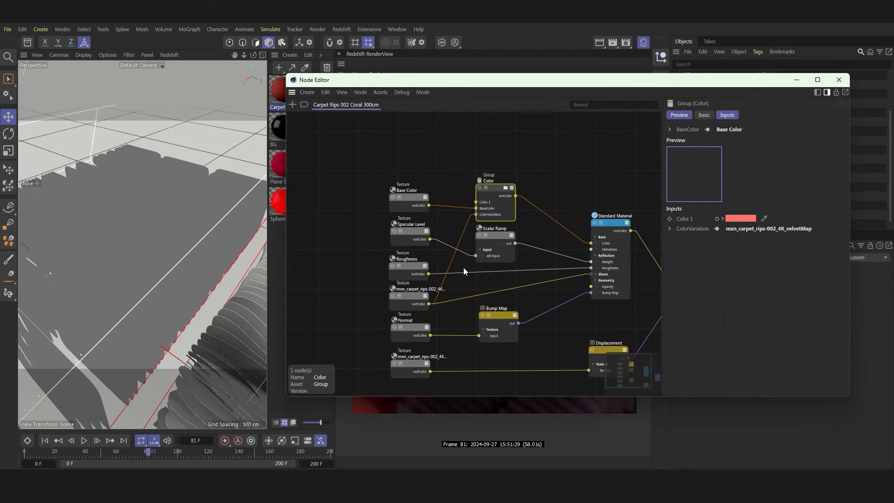
drag(599, 89, 350, 95)
scroll(257, 217, down, 4)
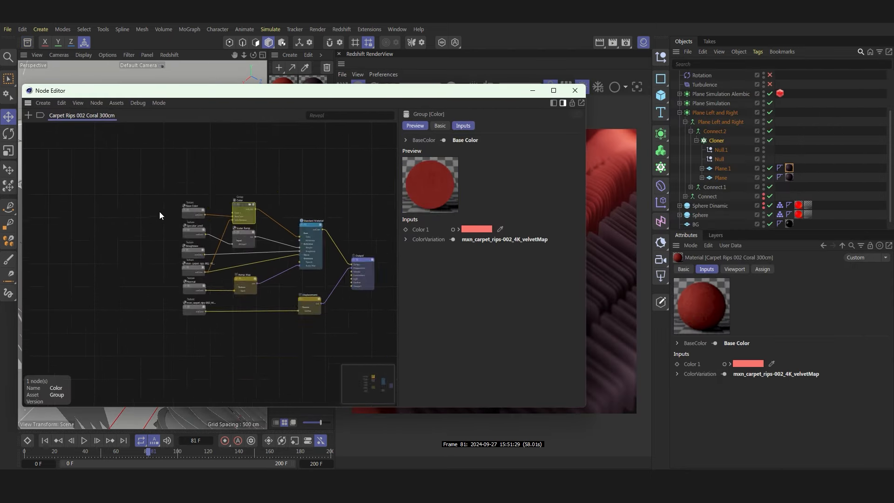
scroll(159, 211, up, 5)
drag(483, 90, 150, 119)
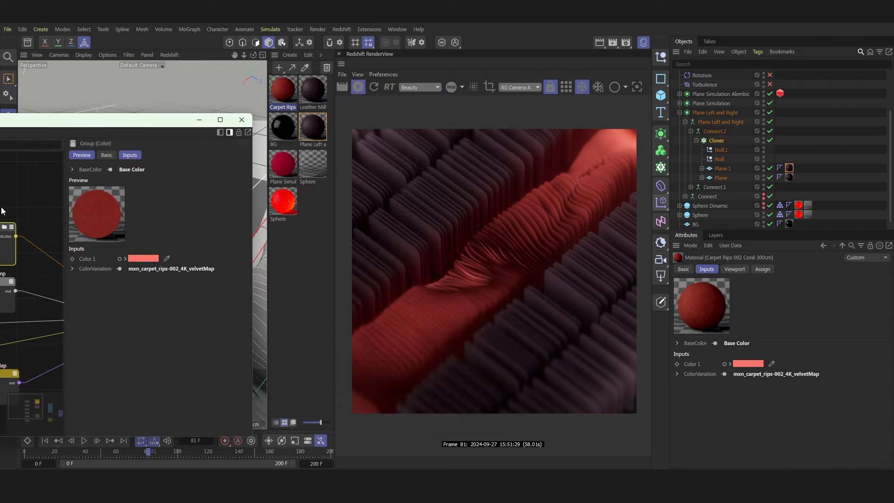
click(241, 120)
Step: Compare the inputs of the Plane Simulation Alembic and Carpet Rips materials, then deselect the materials and hide the Asset Browser
click(280, 172)
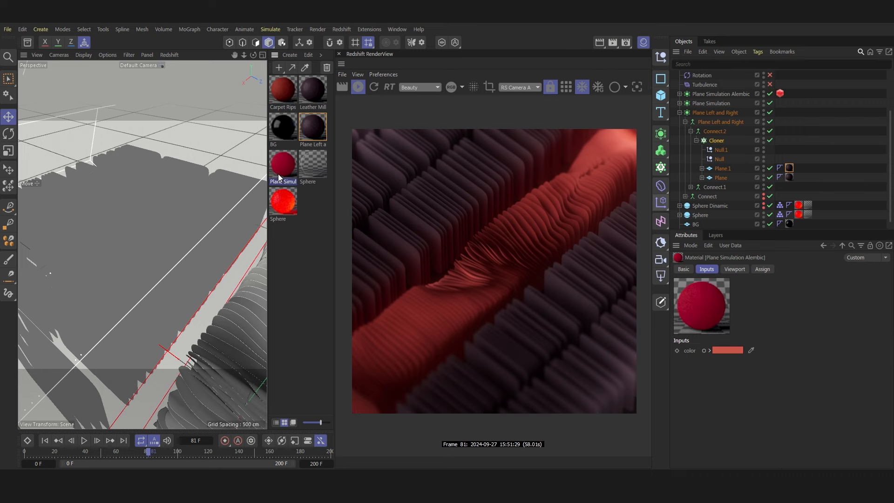
click(282, 92)
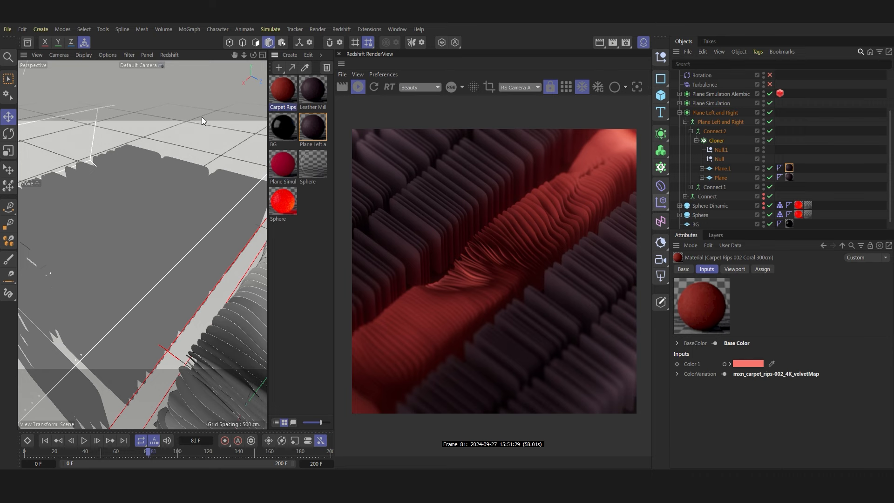
click(27, 42)
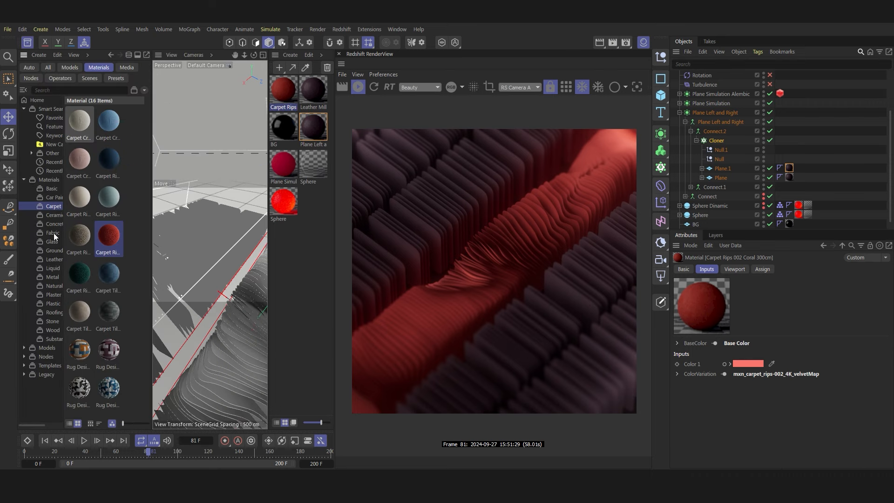
click(307, 205)
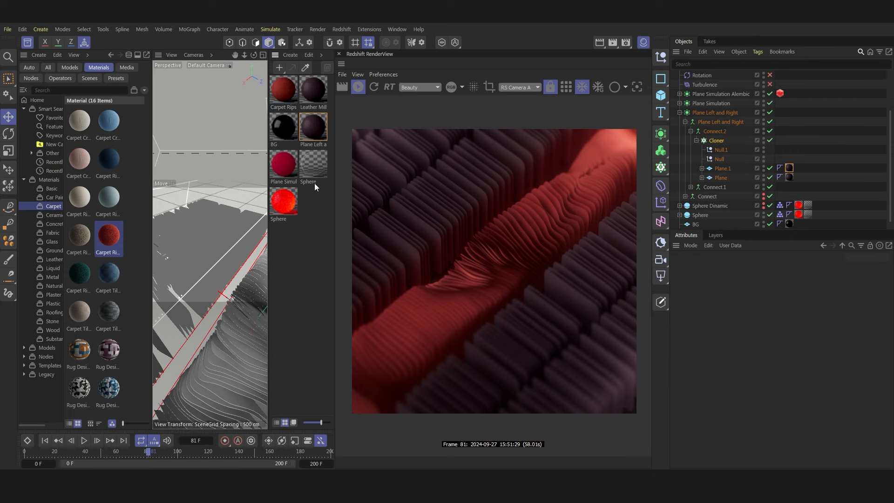
click(28, 42)
Step: Go to frame 50 and select the sphere resting on the central planes together with its red Sphere material
drag(125, 454, 102, 457)
alt+drag(108, 237, 154, 270)
scroll(154, 270, up, 6)
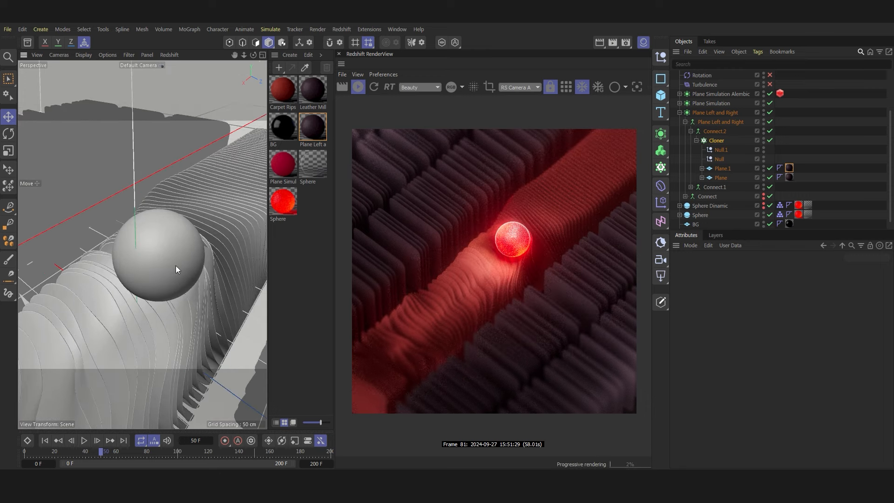
scroll(179, 255, up, 3)
click(139, 244)
click(282, 205)
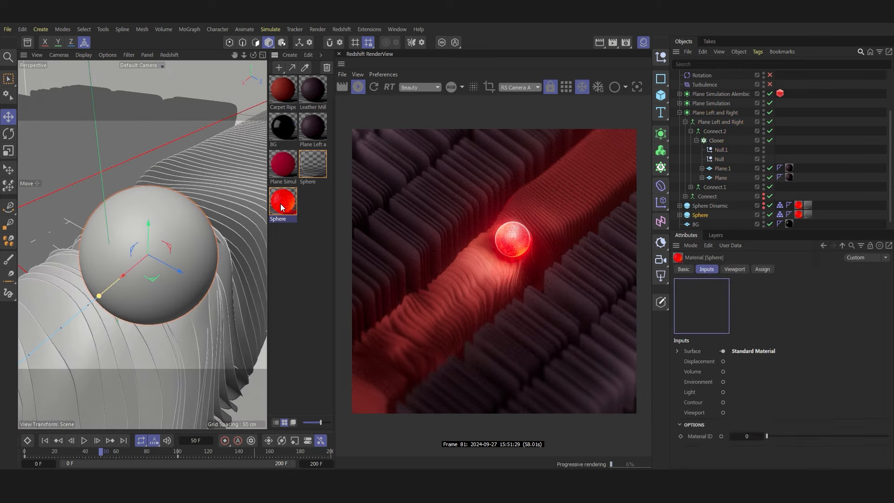
Step: Open the red Sphere material's node graph and examine its Vector User Data, Color Correct and Standard Material nodes
double_click(282, 207)
scroll(424, 208, down, 5)
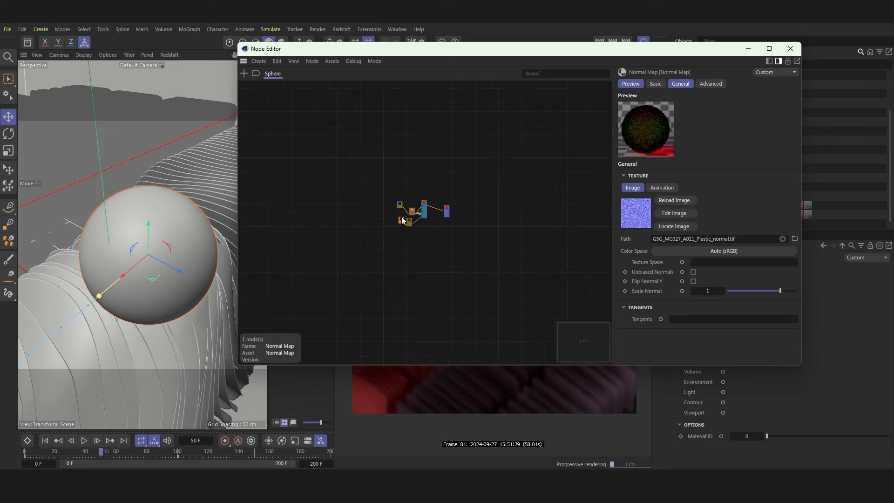
scroll(407, 212, up, 5)
click(336, 168)
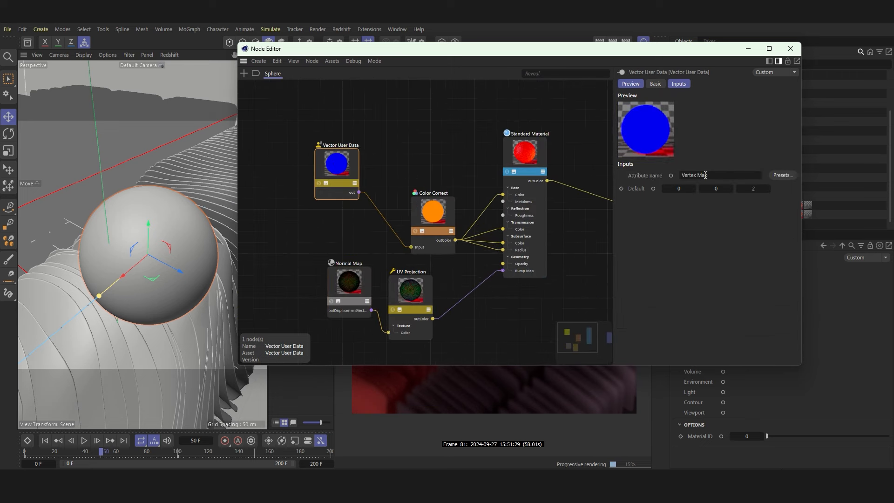
click(435, 213)
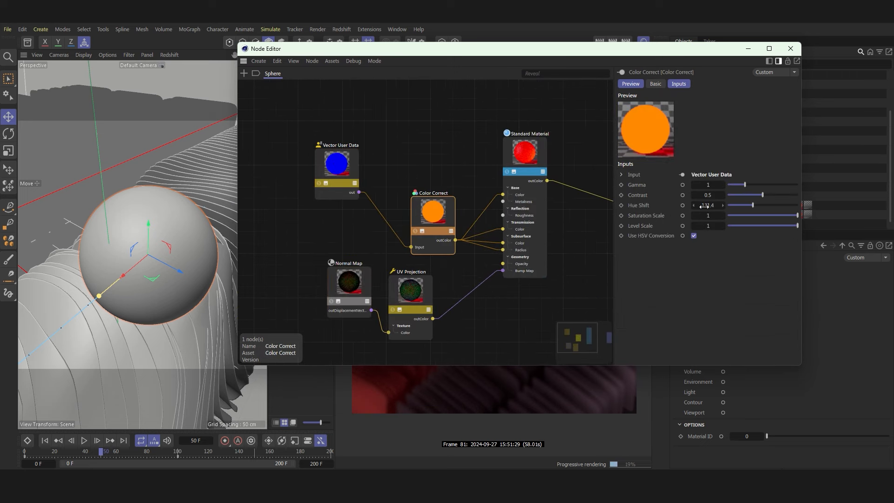
click(510, 173)
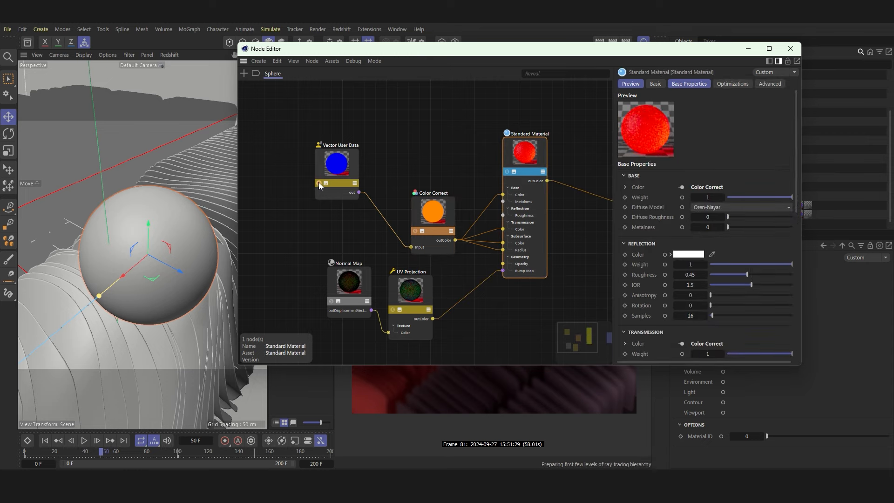
Step: Preview the Vector User Data and Color Correct nodes in isolation in the render, then return to the full Sphere material
drag(556, 53, 283, 132)
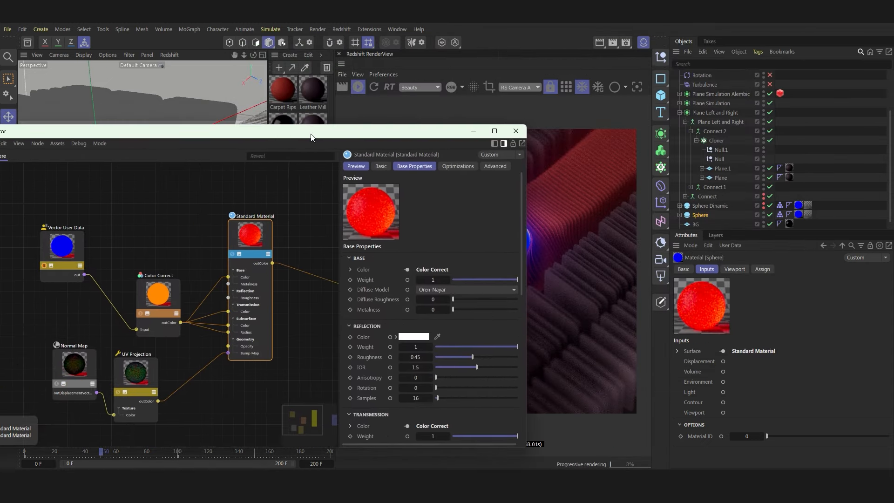
click(141, 313)
drag(392, 126, 295, 90)
click(46, 275)
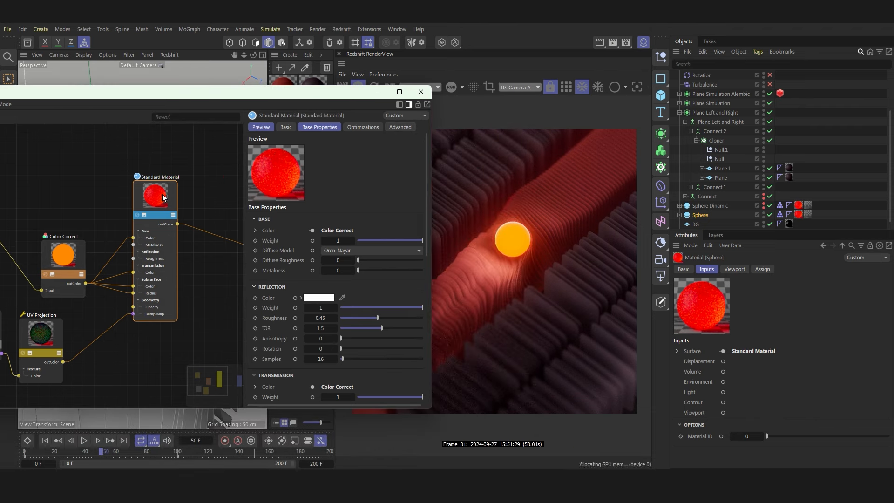
Step: Review the Sphere material's transmission, subsurface and geometry properties, and the UV Projection node feeding its bump map
scroll(271, 288, down, 4)
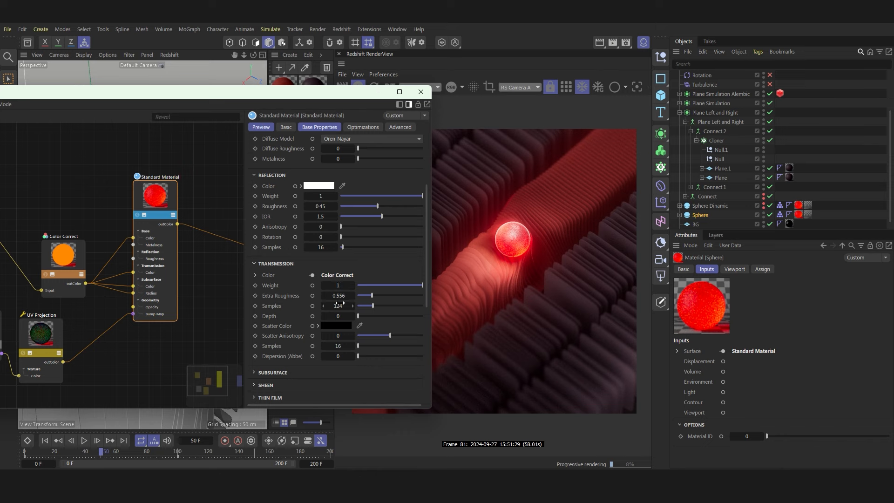
scroll(274, 325, down, 6)
click(272, 205)
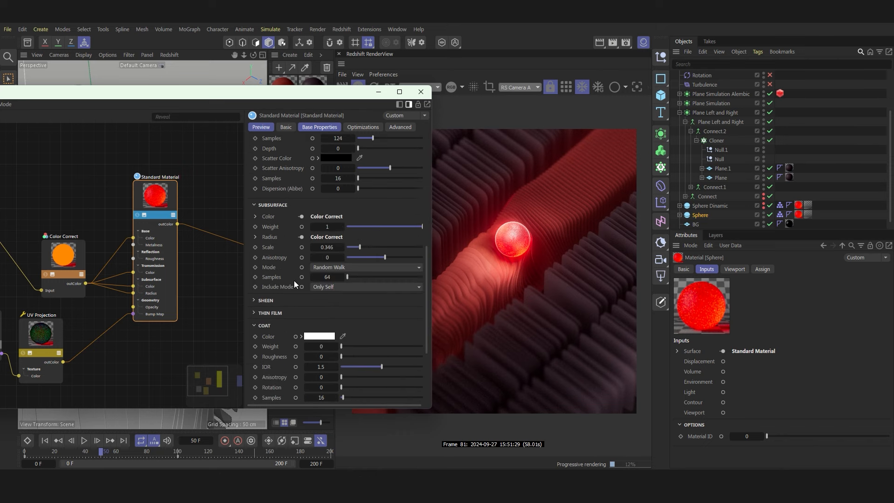
scroll(324, 294, down, 4)
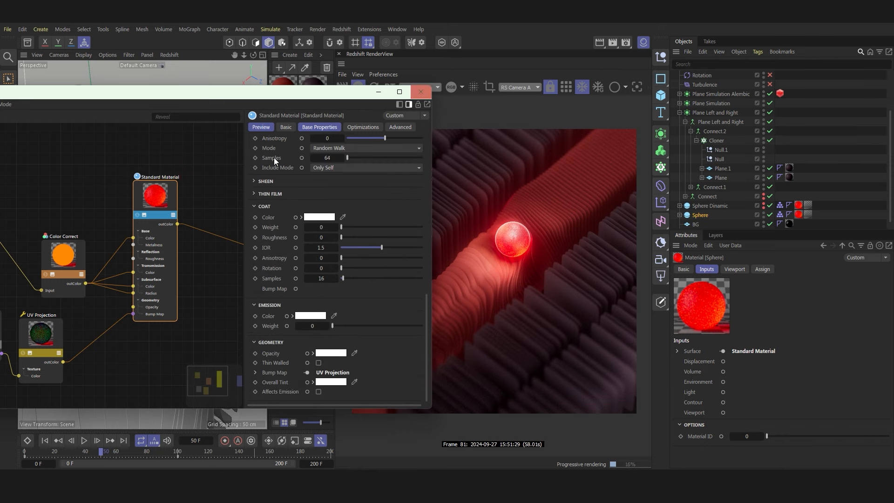
click(26, 323)
drag(229, 95, 332, 74)
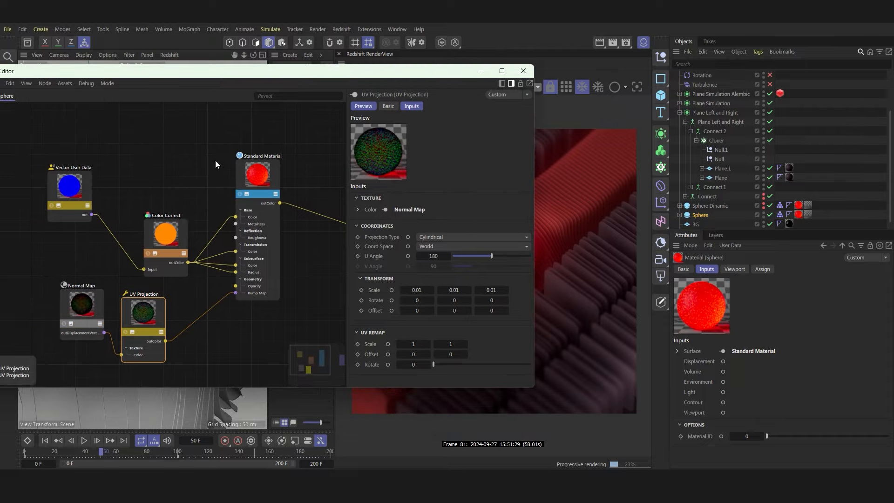
Step: Examine the normal map image GSG_MC027_A011_Plastic_normal feeding the UV Projection, and close the image and the node graph
click(81, 305)
click(403, 238)
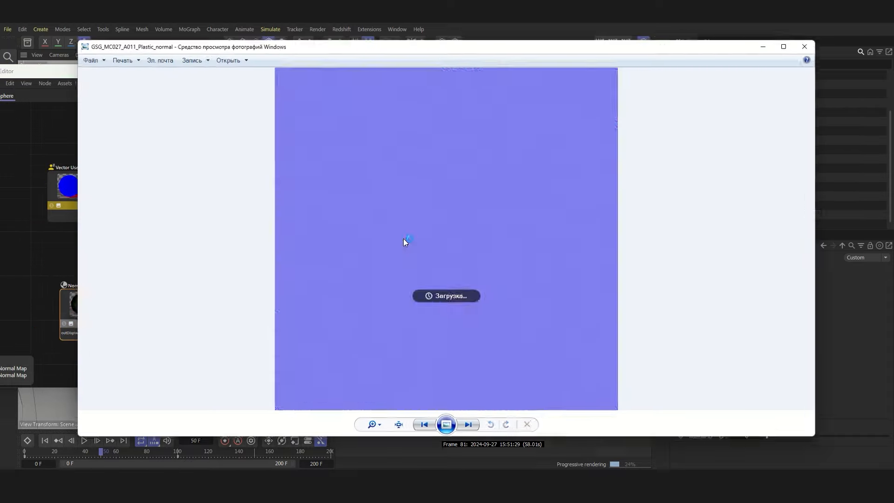
scroll(393, 178, up, 3)
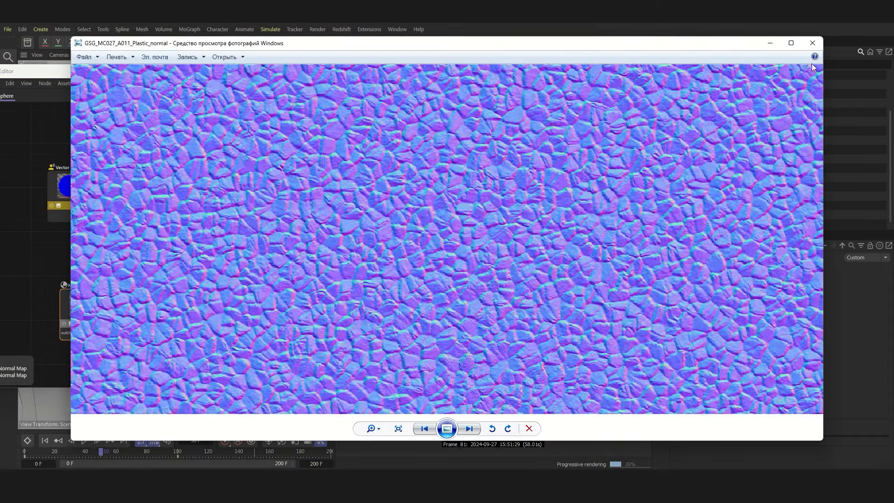
click(813, 43)
click(523, 71)
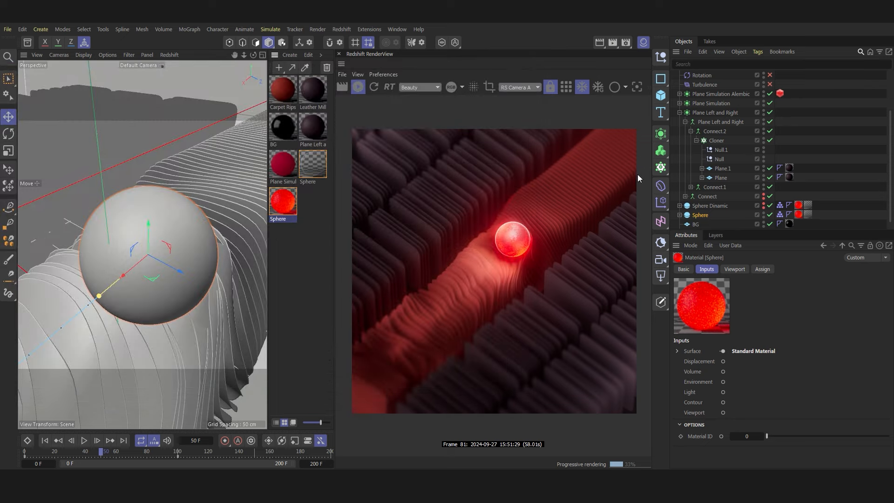
Step: Open the node graph of the second, transparent Sphere material on Sphere Dynamic and examine its Fresnel node
click(318, 168)
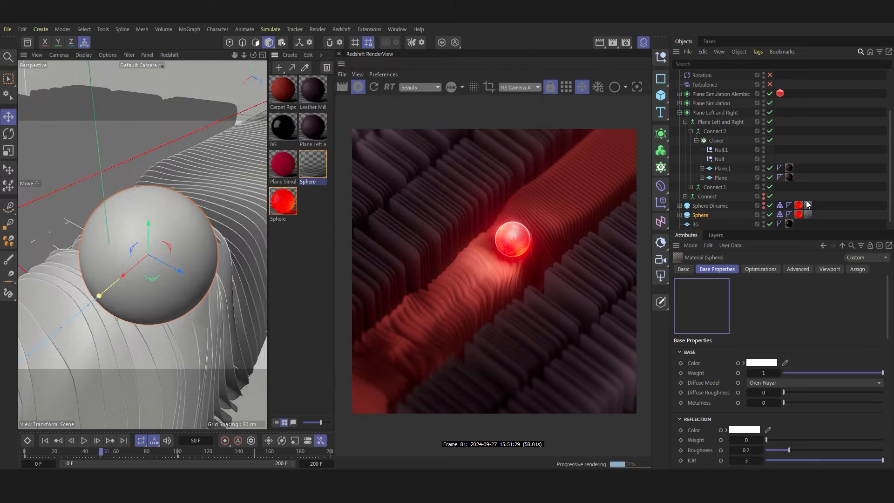
click(808, 205)
double_click(310, 166)
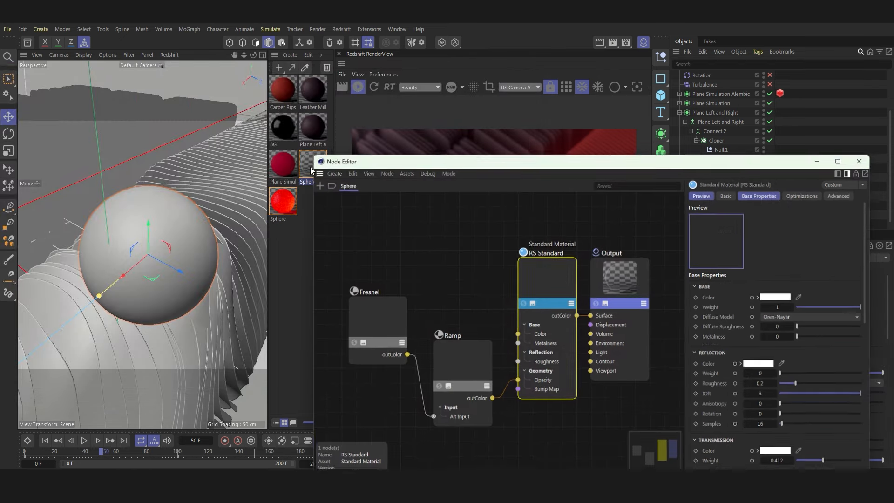
drag(317, 160, 157, 119)
click(197, 281)
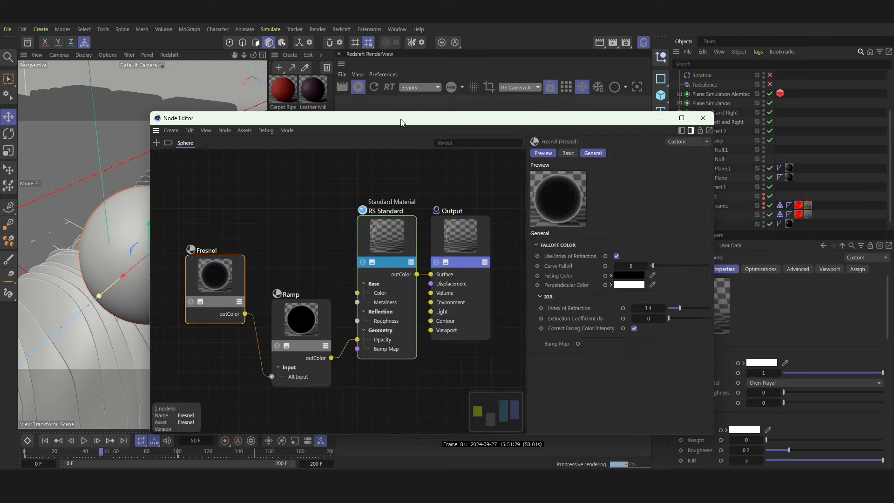
Step: Preview the Fresnel and Ramp nodes in isolation in the render
drag(392, 119, 789, 92)
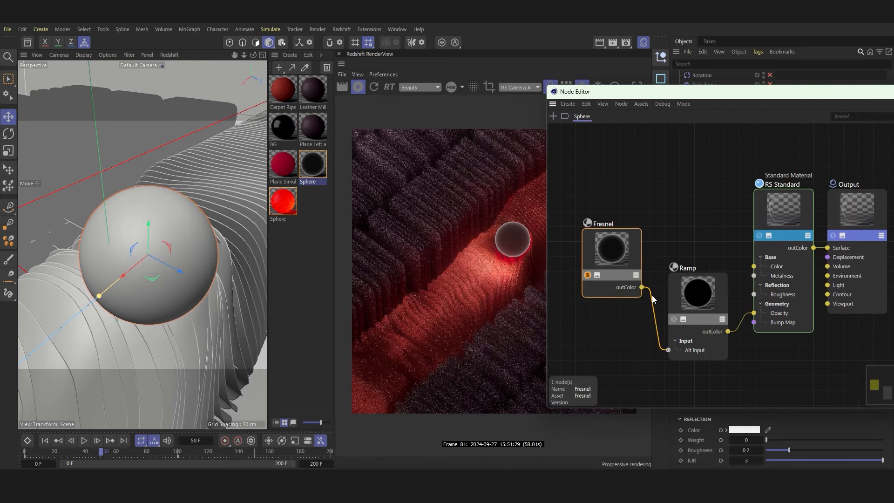
click(674, 319)
click(715, 295)
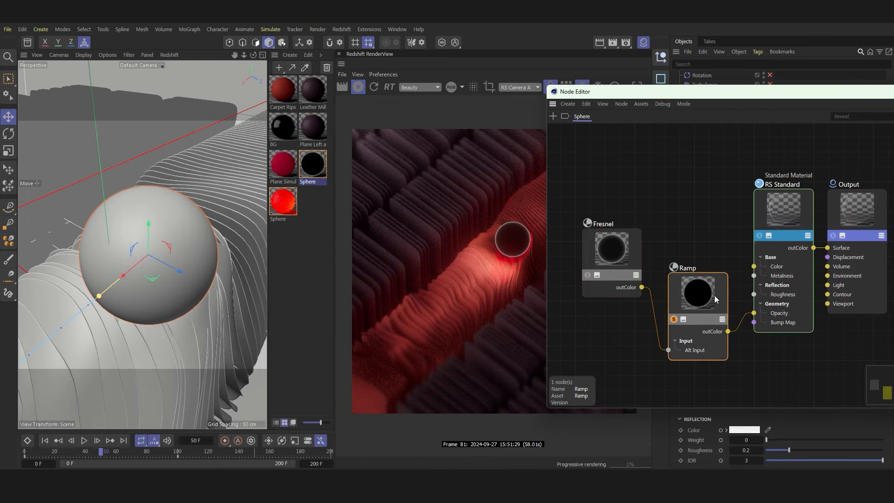
Step: Review the RS Standard node's emission, geometry opacity, reflection and transmission properties
click(778, 211)
drag(893, 95, 579, 63)
scroll(595, 272, down, 8)
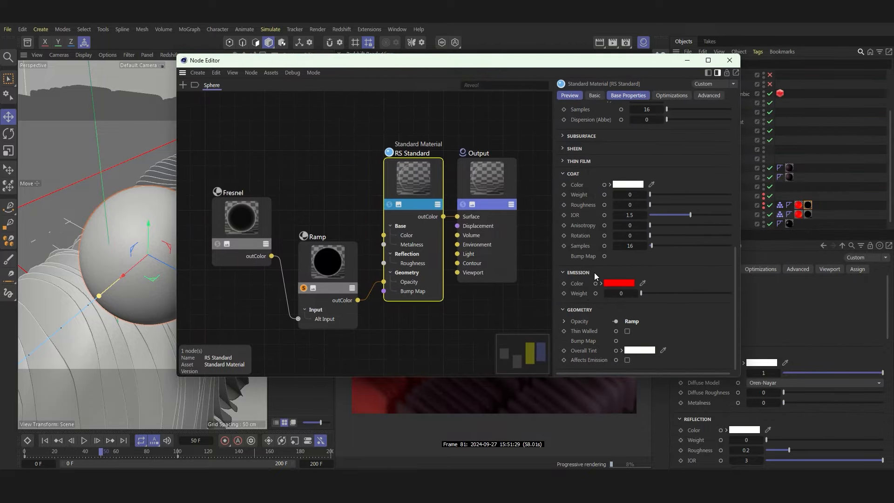
click(567, 273)
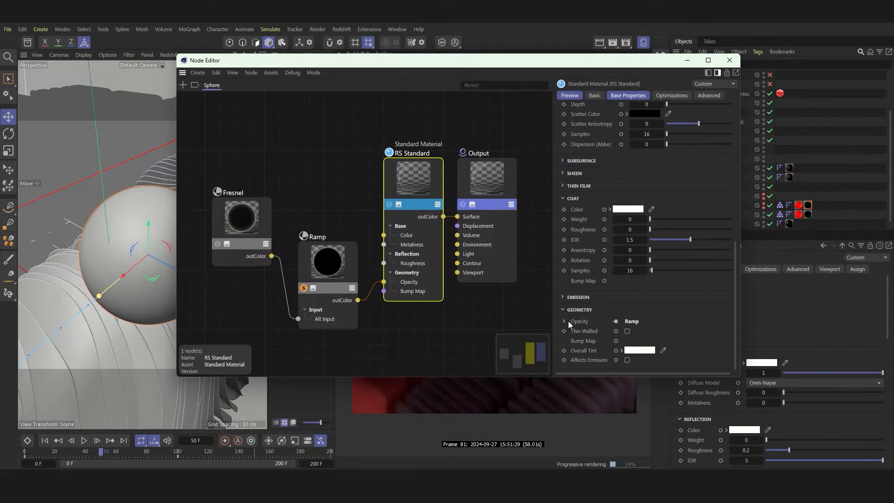
scroll(608, 217, up, 10)
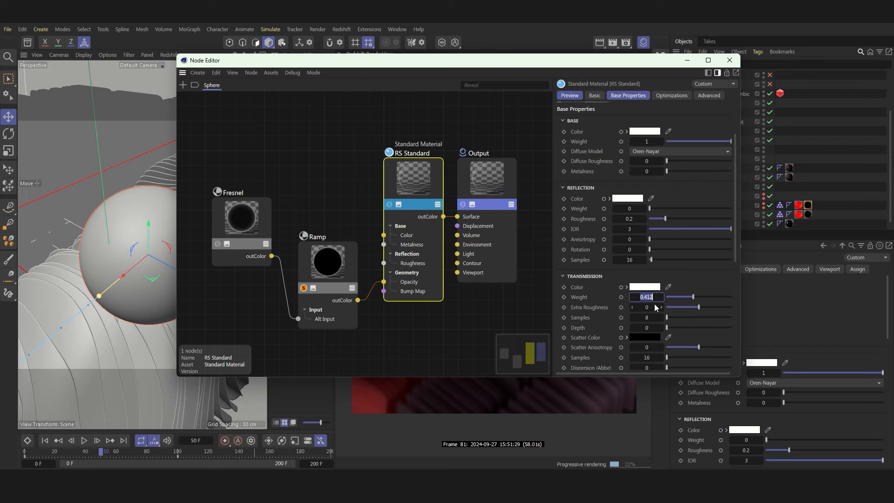
Step: End the Ramp node's isolated preview to restore the full Sphere material in the render, and close the node graph
click(729, 60)
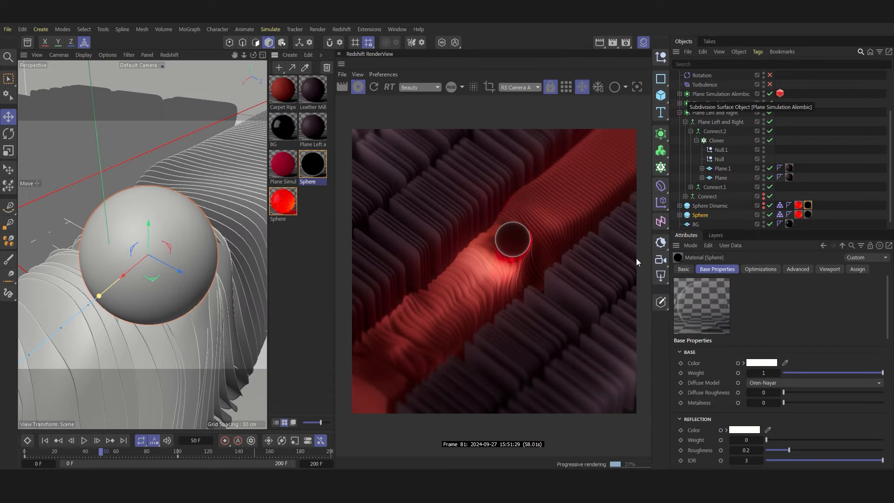
double_click(311, 167)
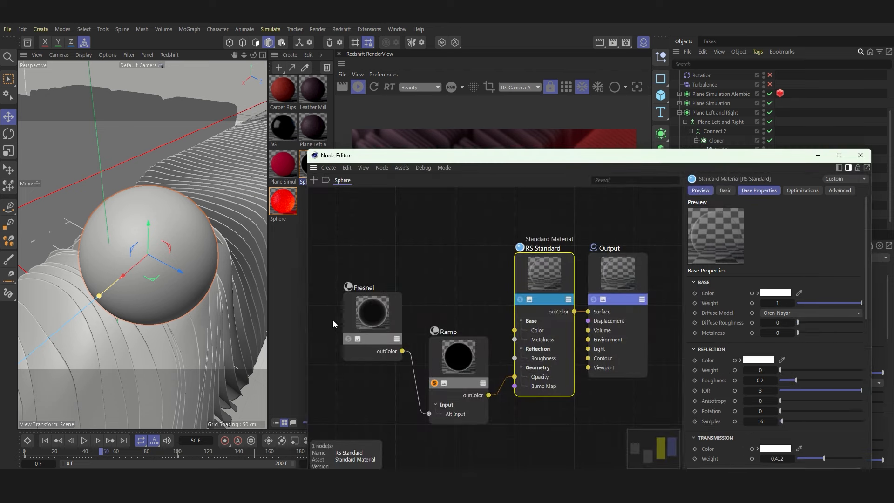
click(860, 155)
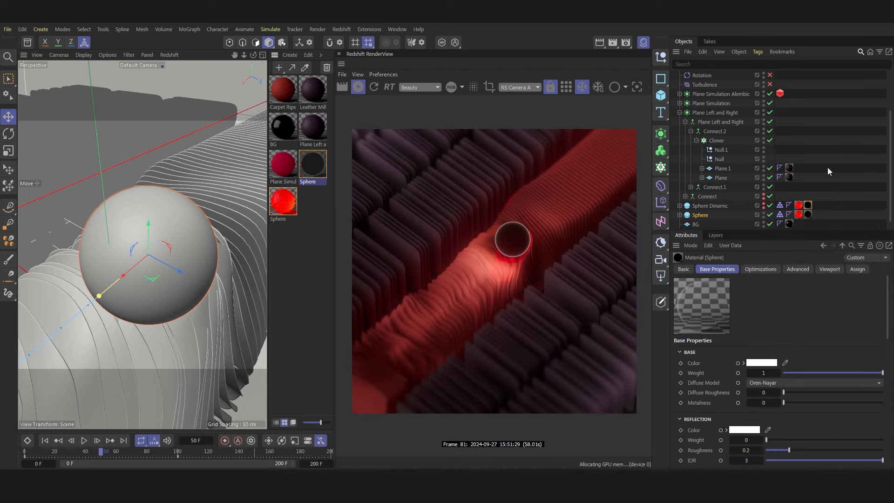
Step: Play the animation from frame 0, stop at frame 41 and examine the sphere on the folded cloth
click(46, 441)
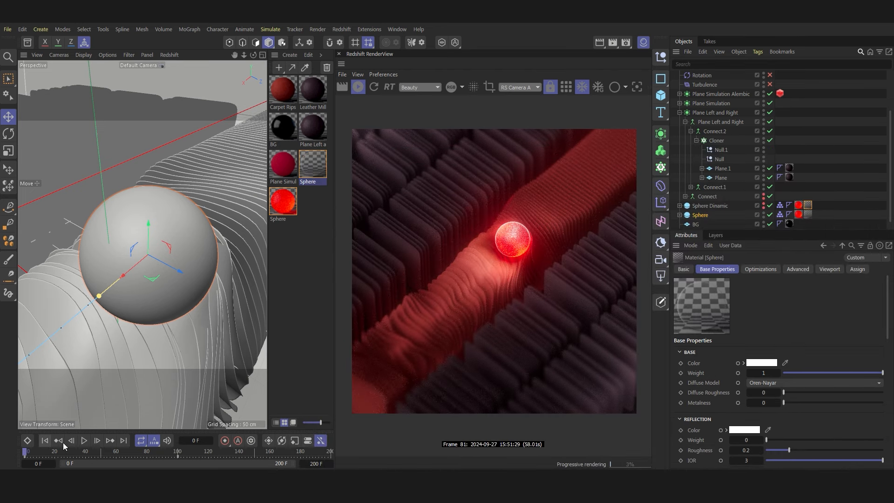
click(84, 440)
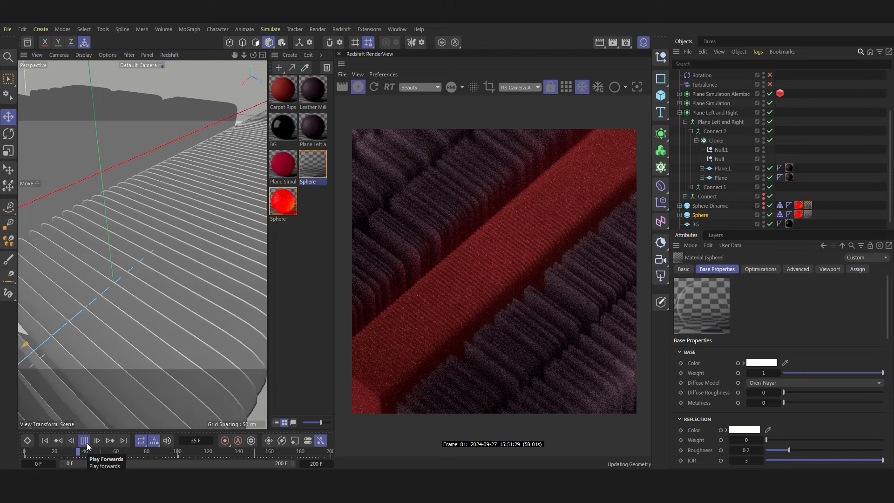
click(84, 442)
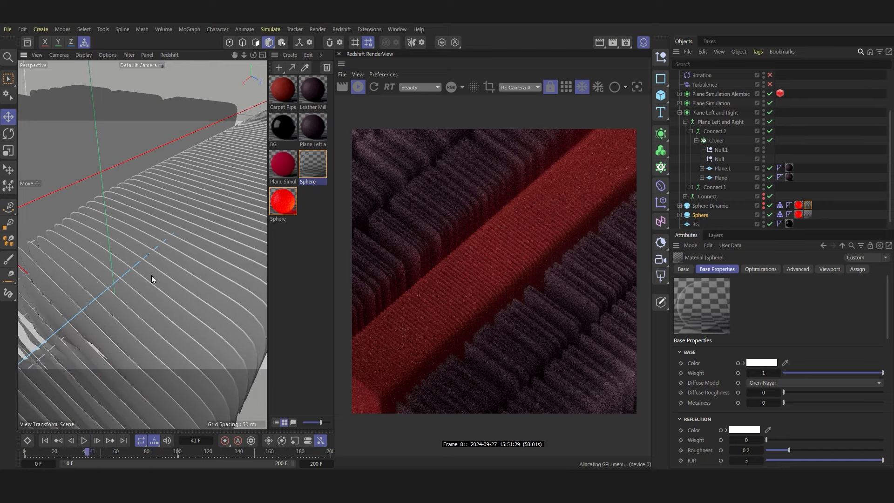
scroll(146, 256, down, 10)
scroll(151, 253, down, 3)
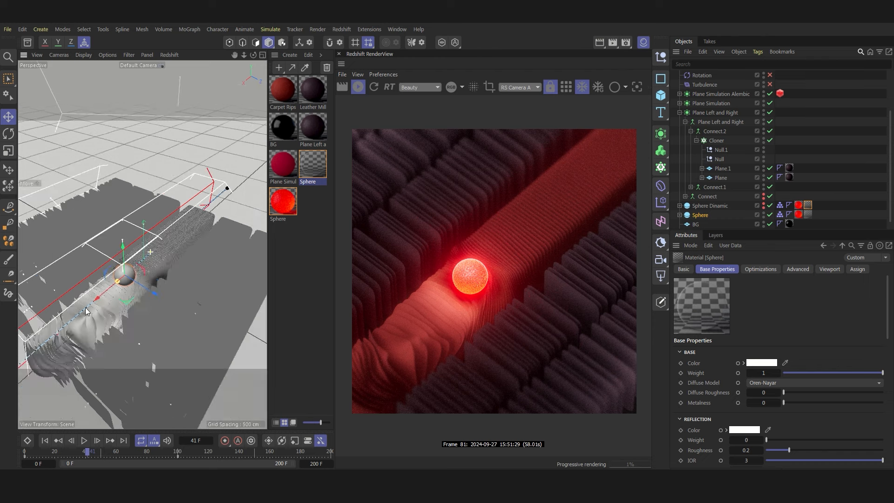
scroll(85, 310, up, 6)
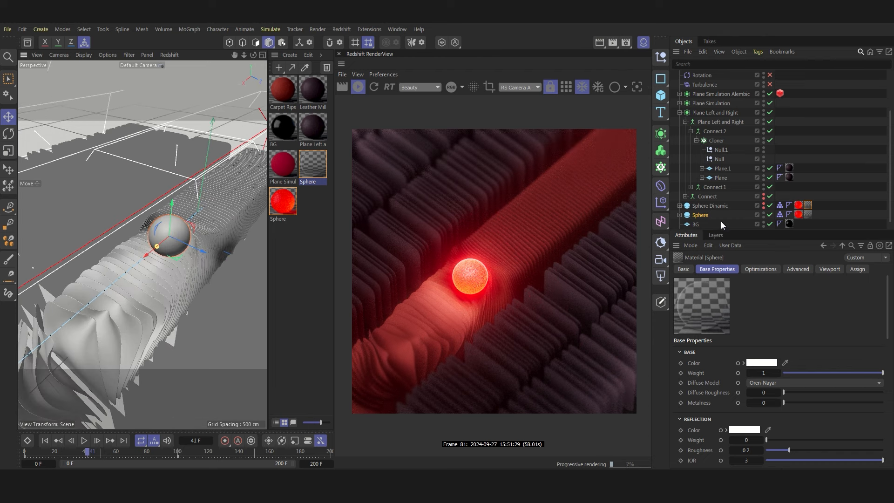
Step: Collapse Plane Left and Right, expand Plane Simulation Alembic and review its Cloth Surface thickness and subdivision settings
click(680, 113)
click(679, 150)
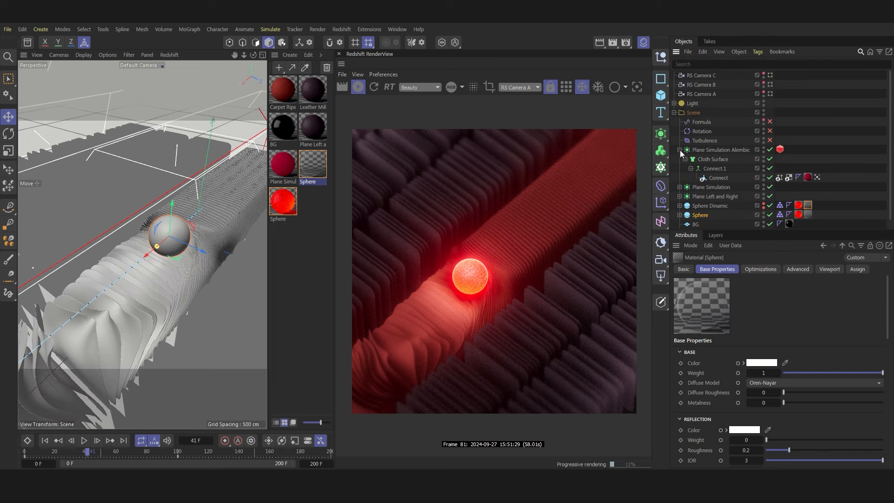
click(708, 159)
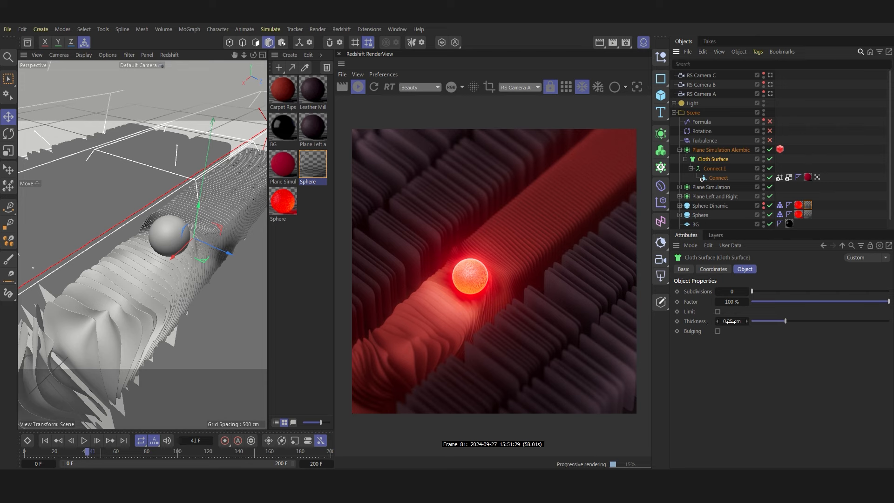
click(715, 150)
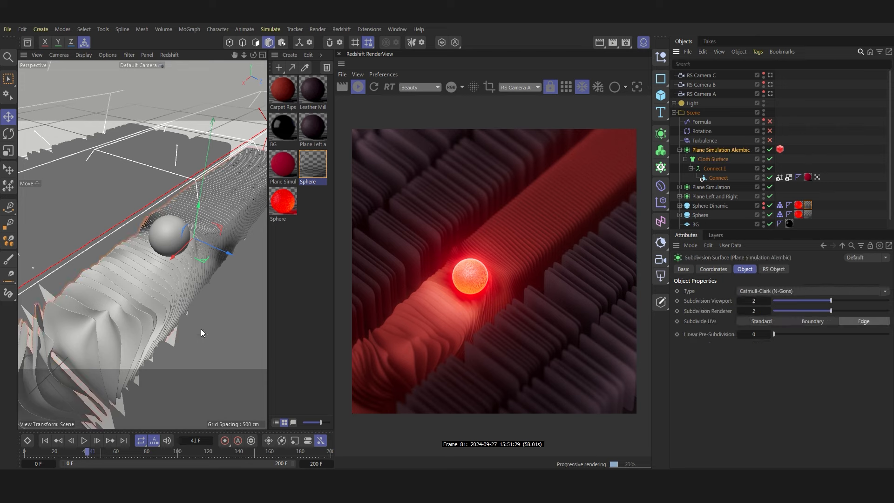
Step: Compare the planes up close with the Cloth Surface disabled and enabled again
scroll(100, 307, up, 10)
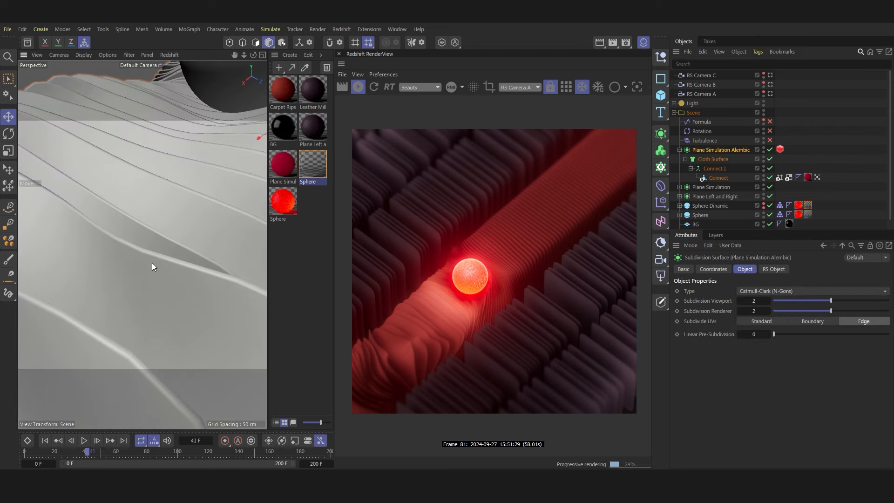
click(770, 160)
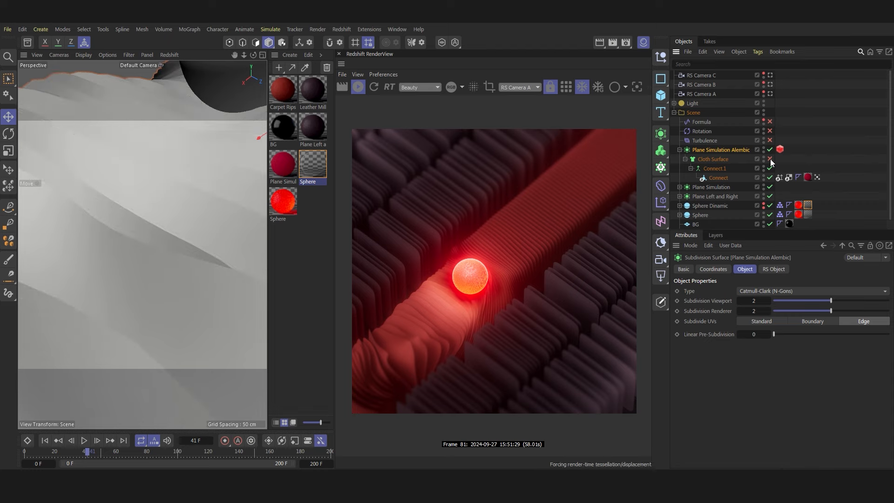
click(770, 159)
scroll(177, 250, down, 10)
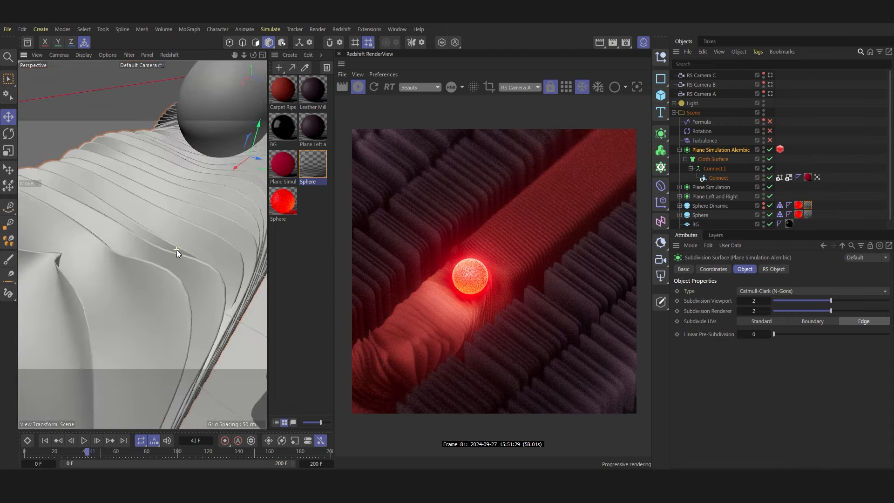
scroll(177, 249, down, 5)
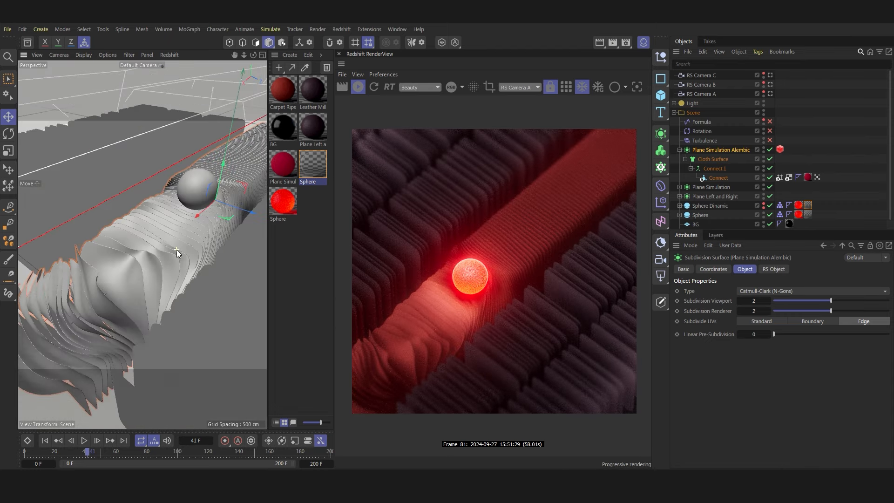
Step: Look through RS Camera B in the viewport, go to frame 49 and render from RS Camera B
click(770, 85)
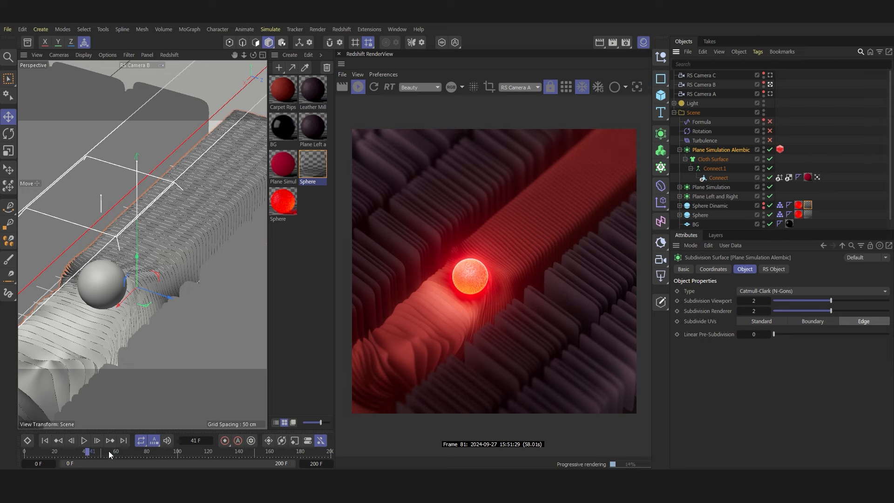
click(100, 451)
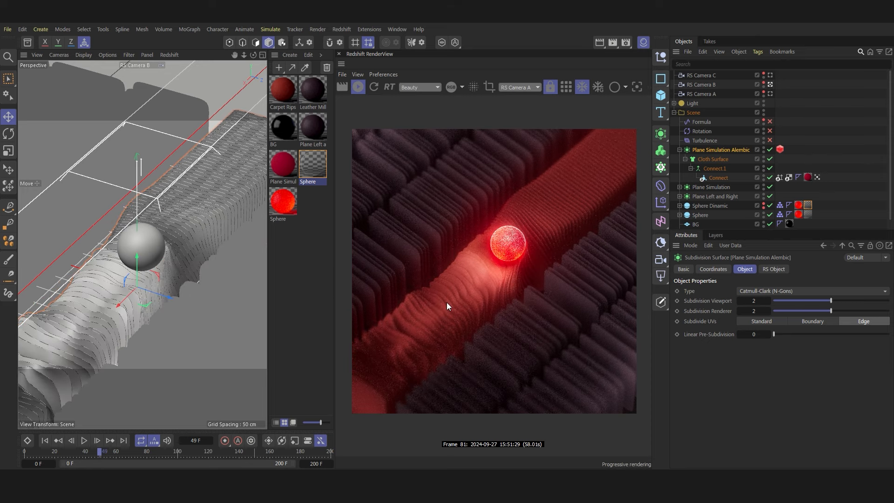
click(516, 88)
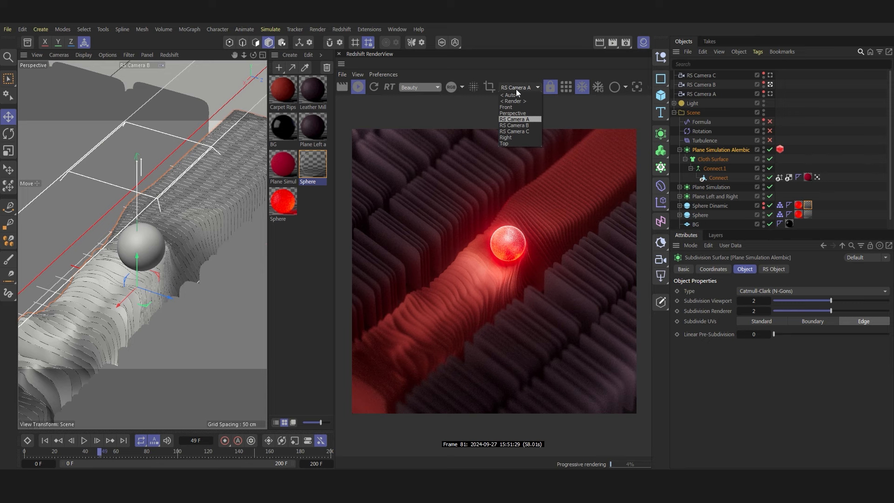
click(516, 124)
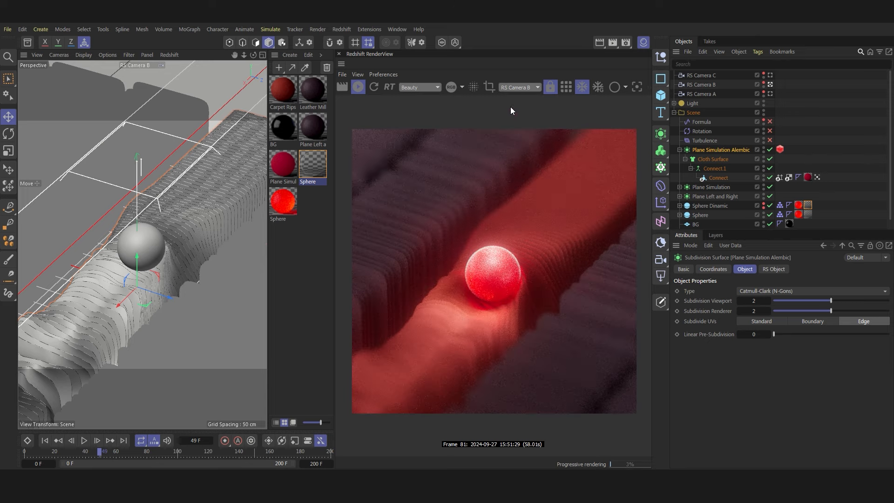
Step: Preview the render from RS Camera C, return it to RS Camera A and stop the interactive rendering
click(515, 86)
click(518, 125)
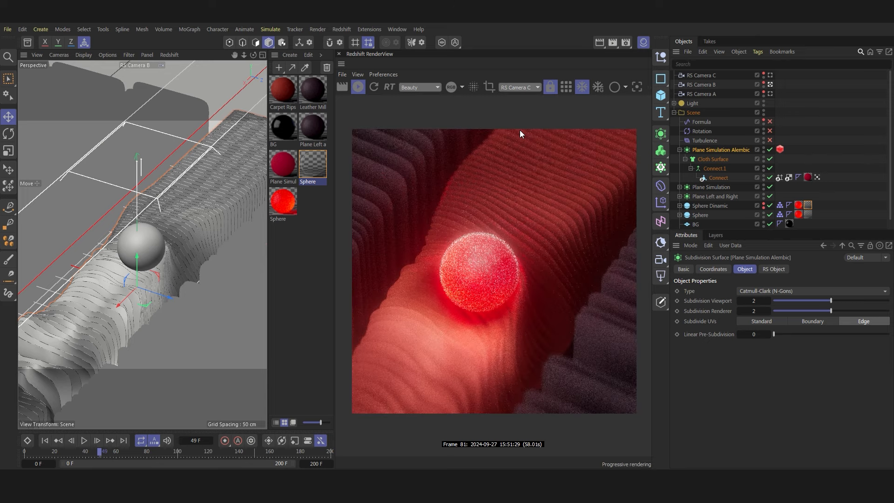
scroll(503, 295, down, 2)
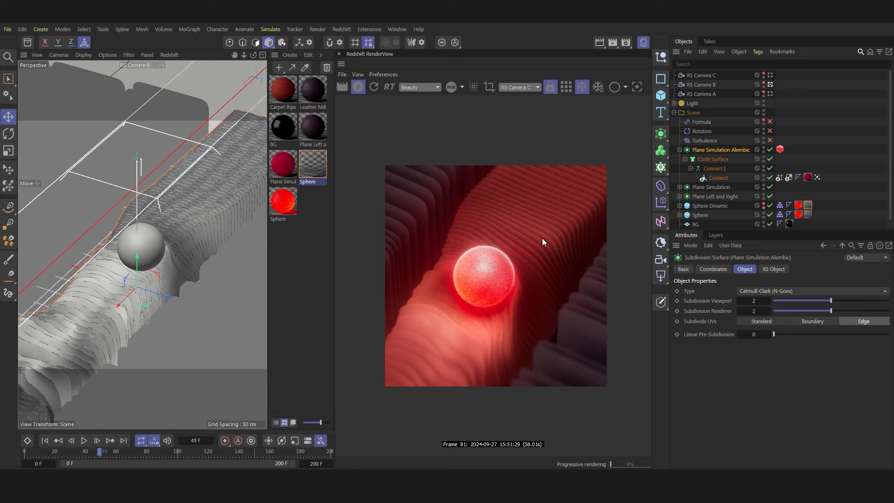
click(512, 88)
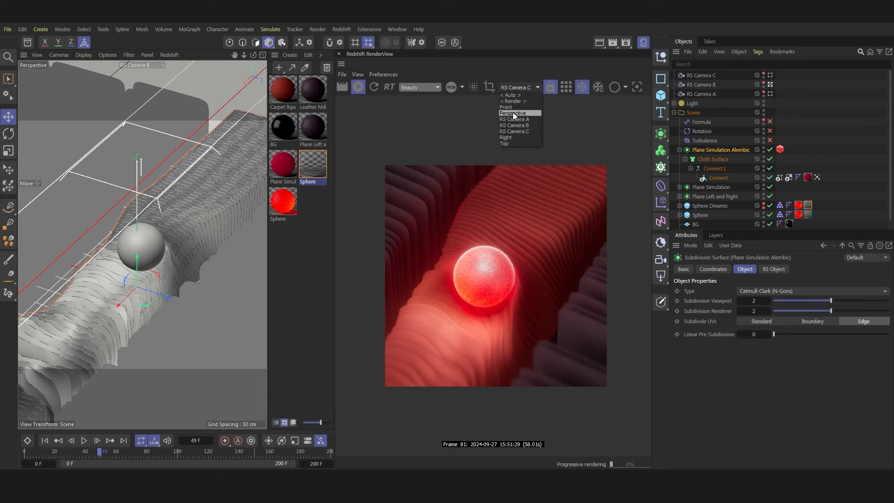
click(515, 120)
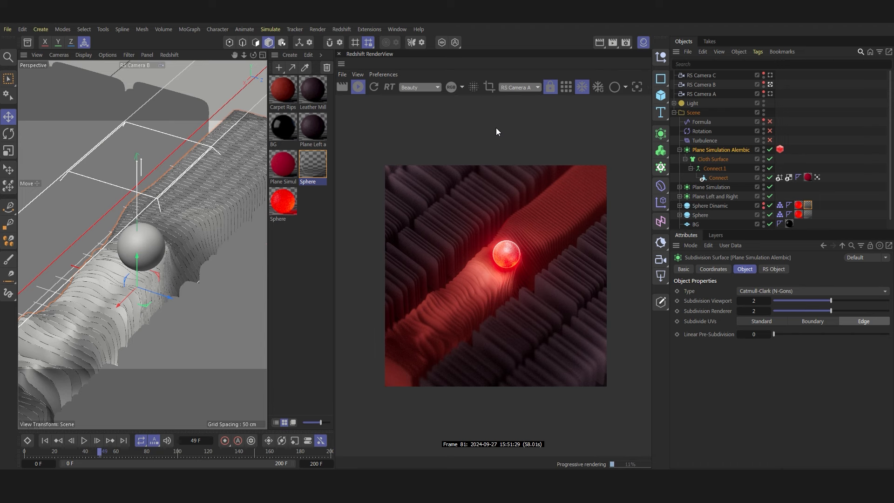
click(364, 86)
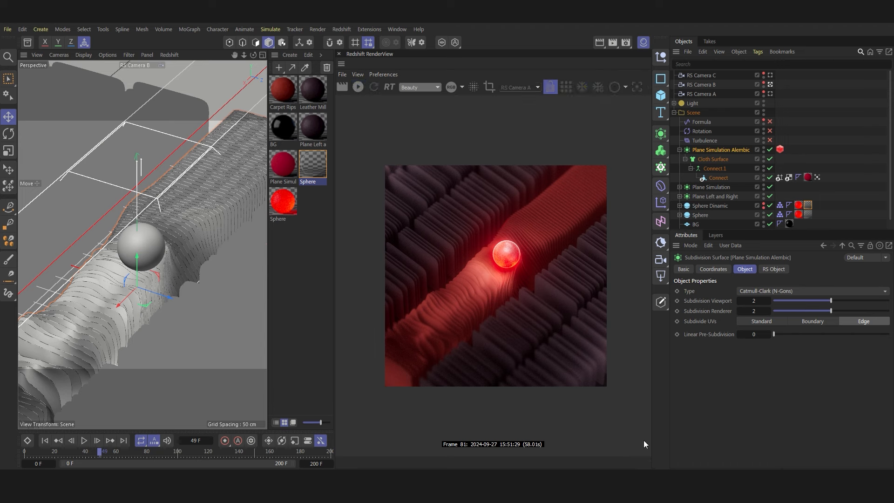